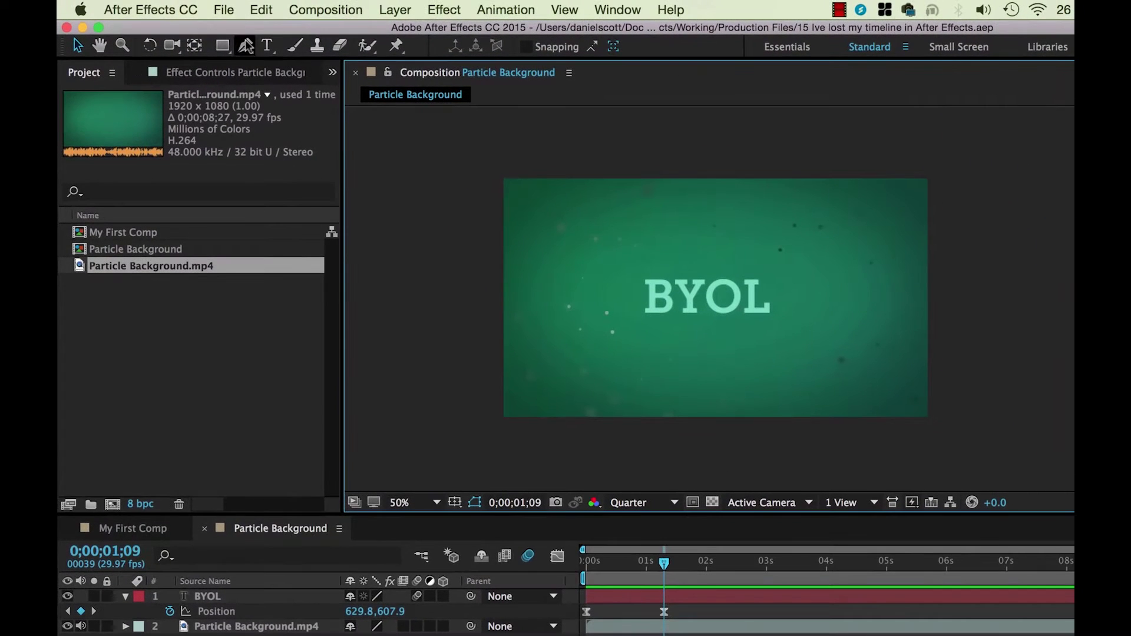
- Close the current project from the File menu, leaving an empty untitled project
left_click(223, 10)
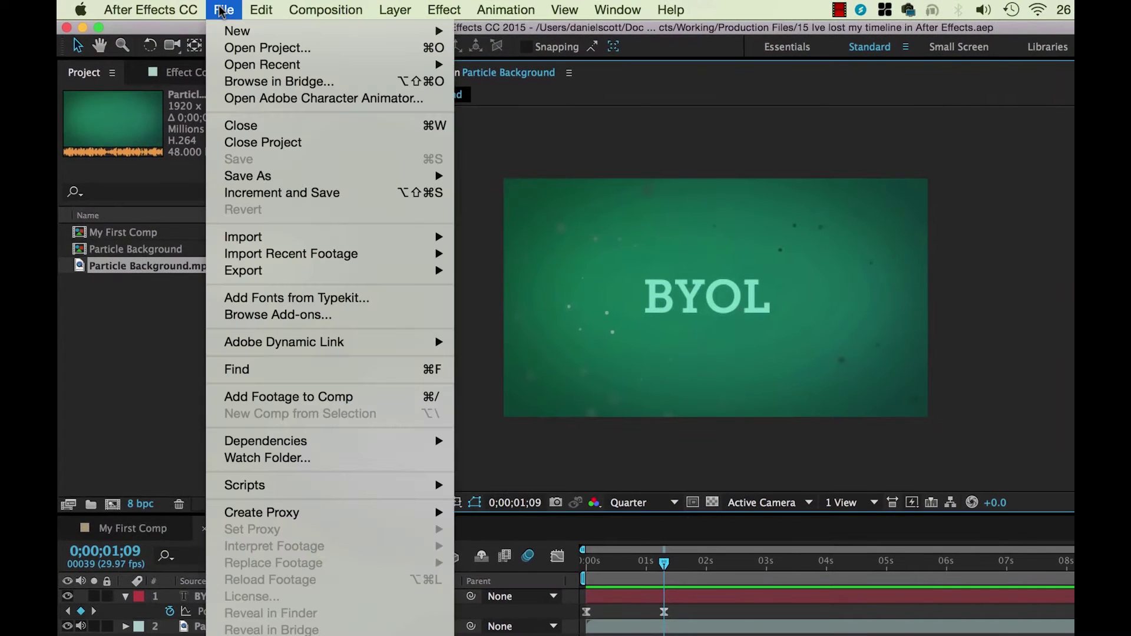
left_click(255, 145)
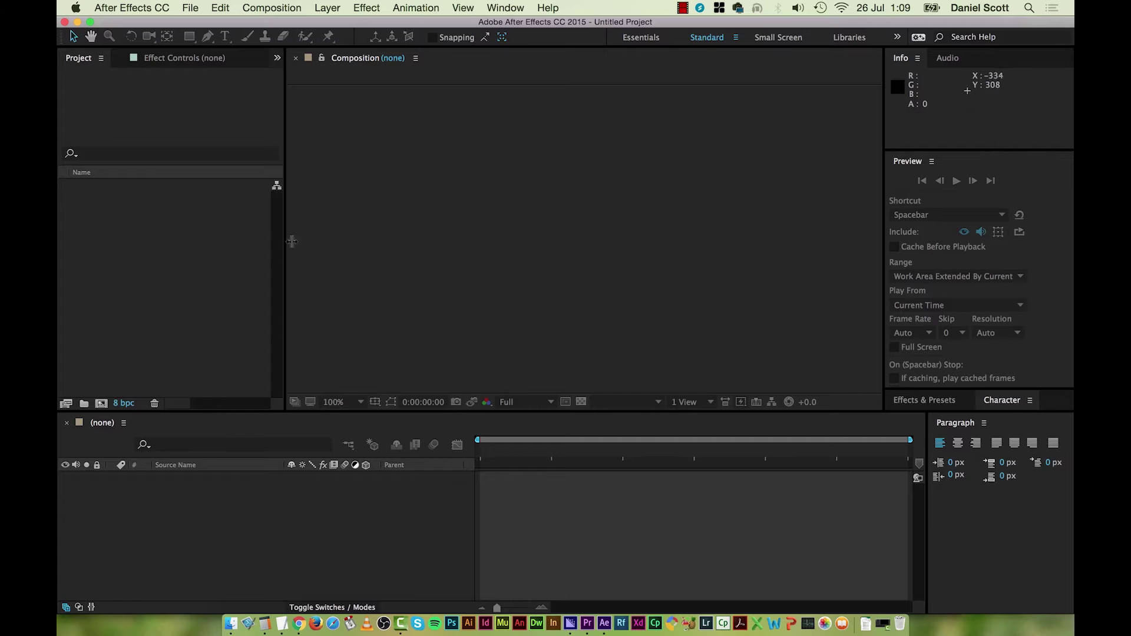
- Import Talking Head.mp4 into the Project panel through the Import File dialog
double_click(161, 233)
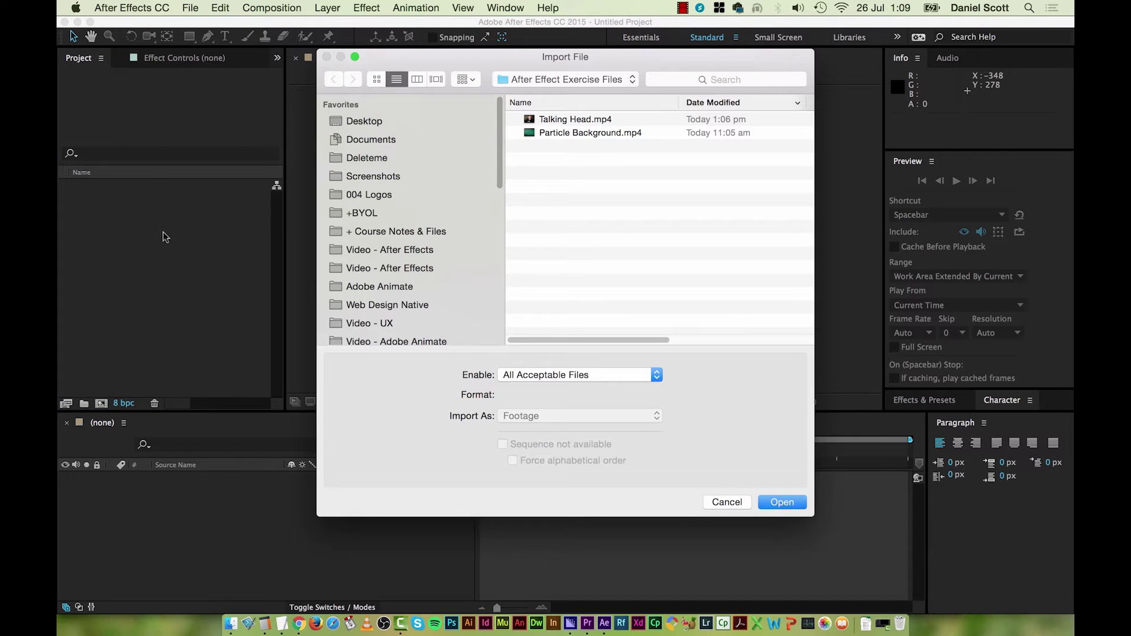
left_click(191, 9)
mouse_move(205, 189)
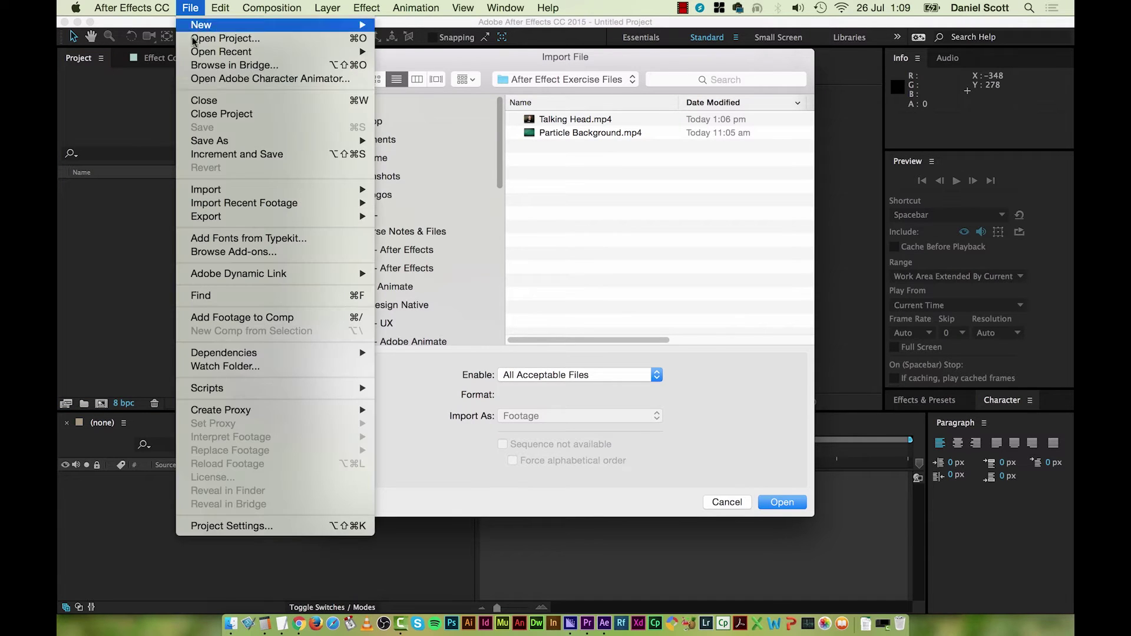
left_click(130, 252)
left_click(545, 128)
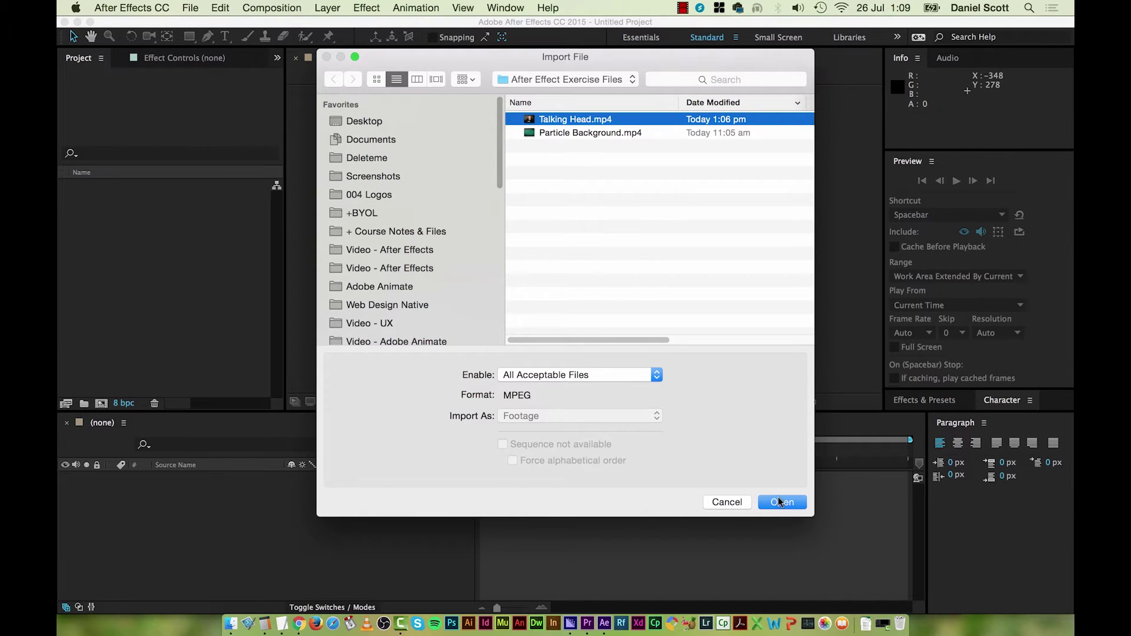
left_click(782, 502)
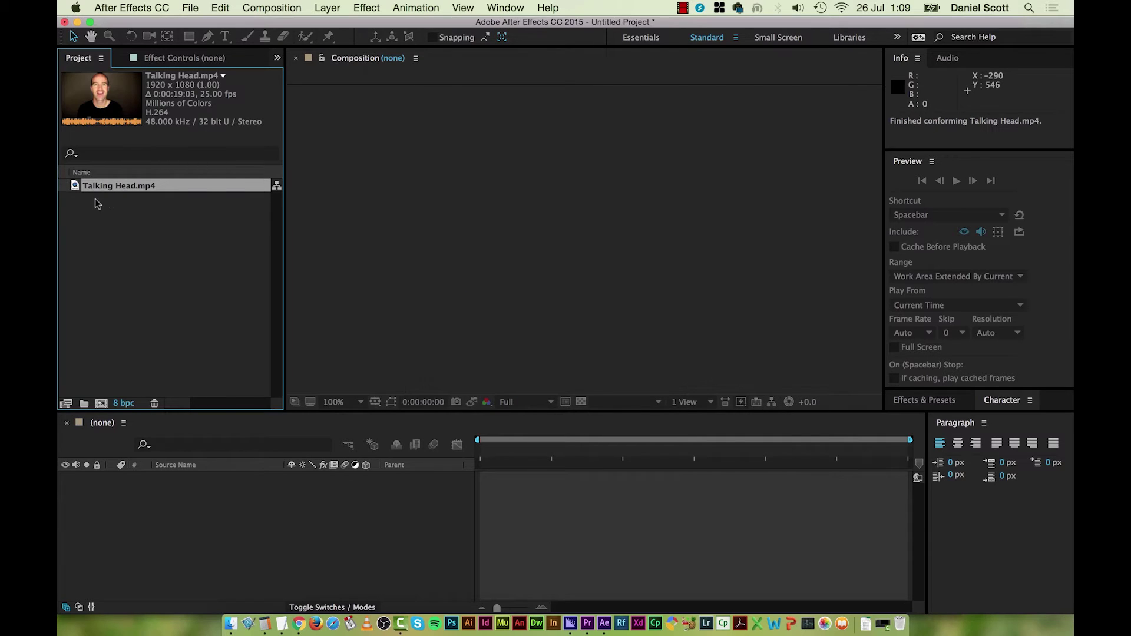
- Open Talking Head.mp4 in the footage viewer, play and stop it, then reselect it
double_click(74, 188)
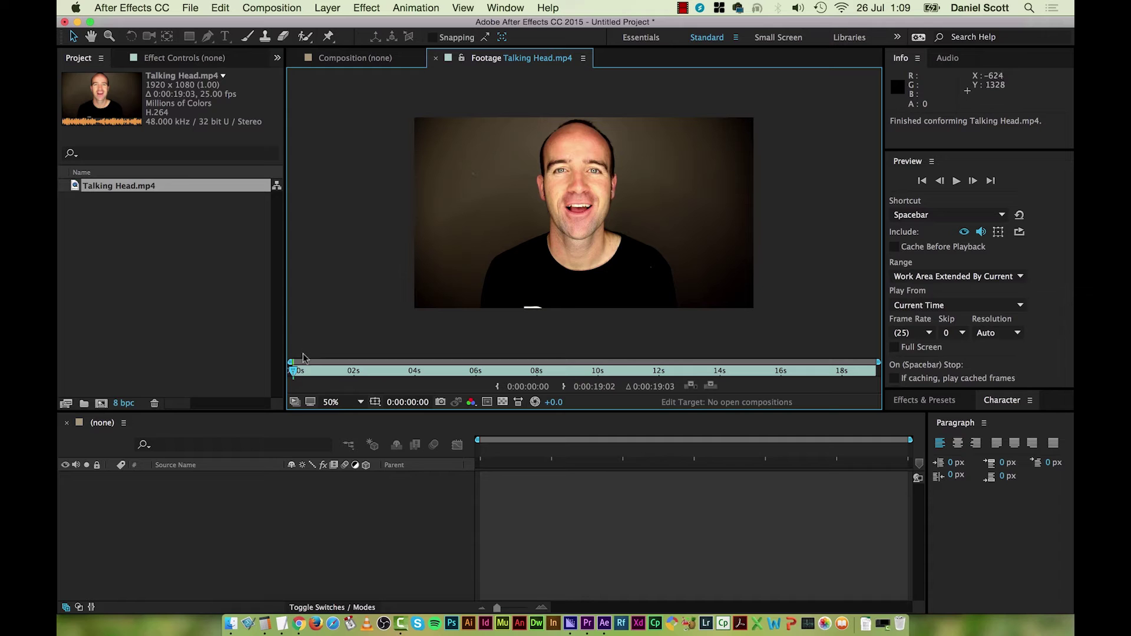
key("space")
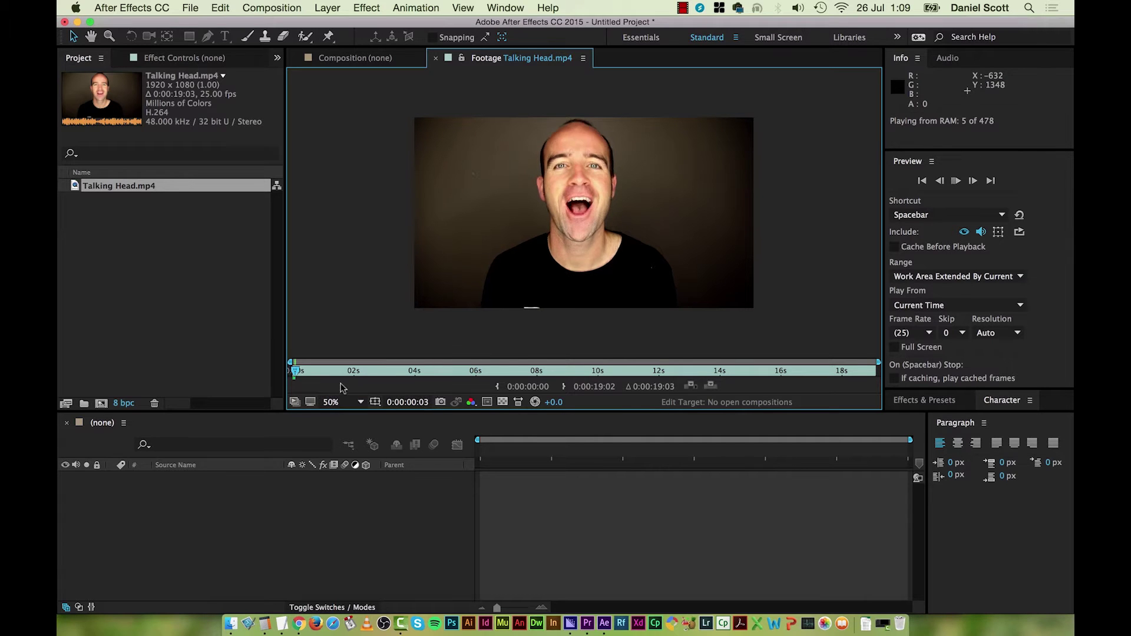
key("space")
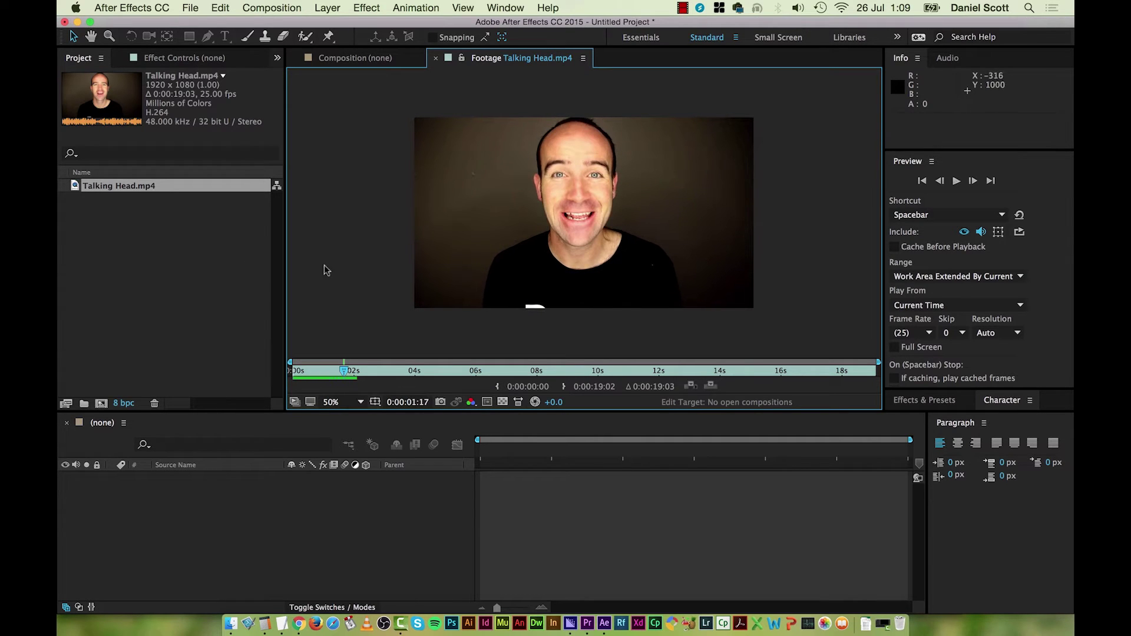
left_click(113, 228)
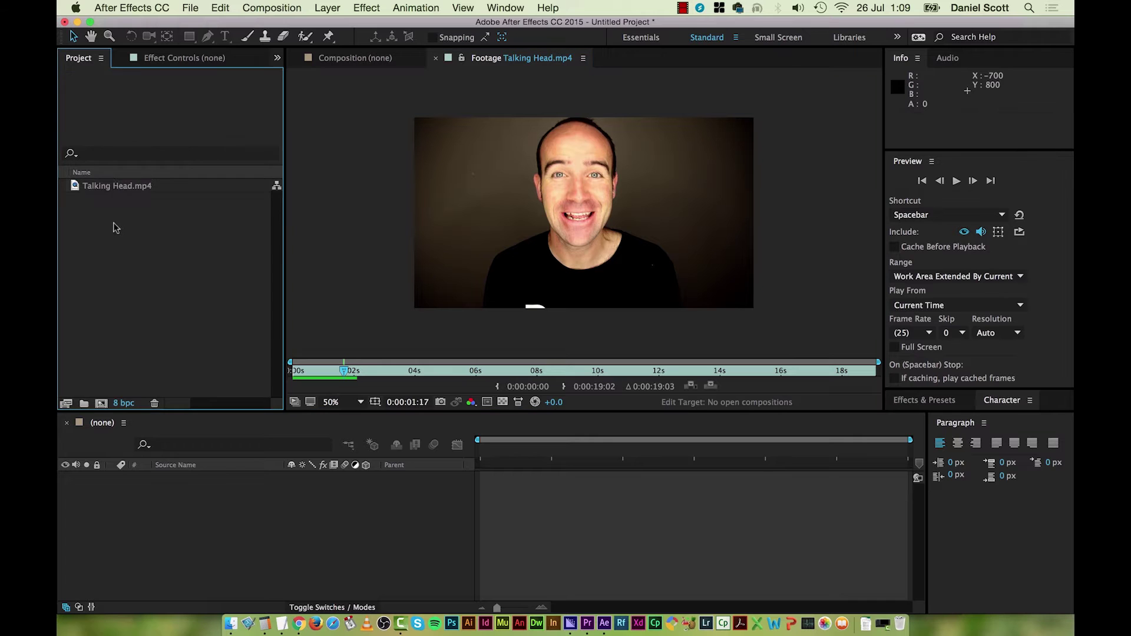
left_click(113, 187)
- Make a Talking Head comp from the clip using New Comp from Selection
right_click(124, 189)
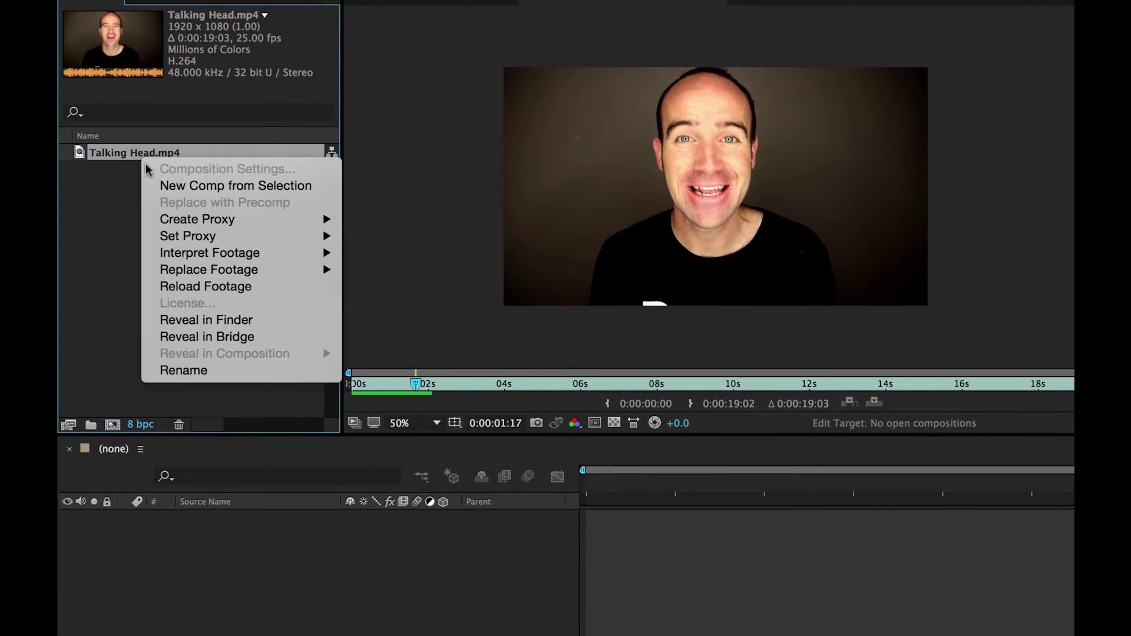
left_click(208, 187)
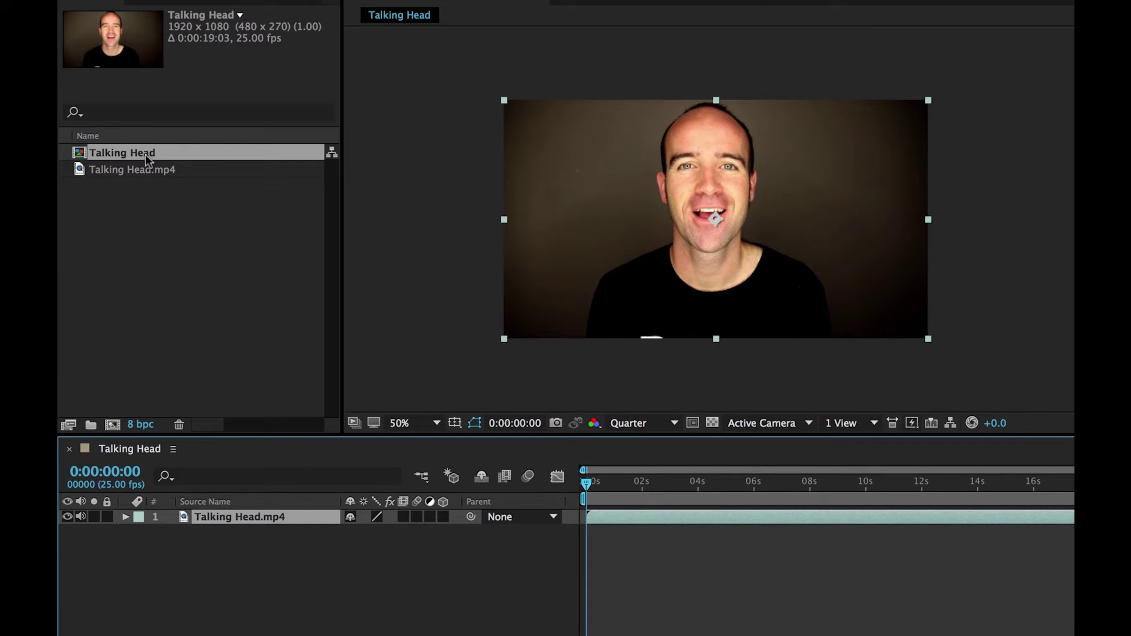
- Save the project as '15 Lower thirds type animation' in Working > Production Files
key("ctrl+s")
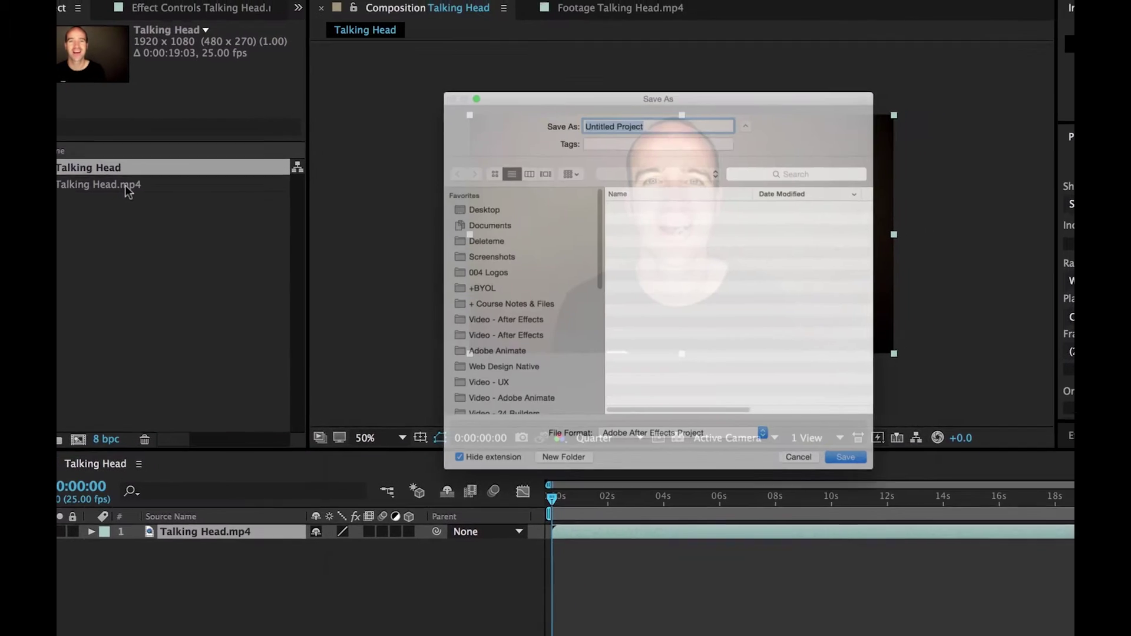
left_click(324, 219)
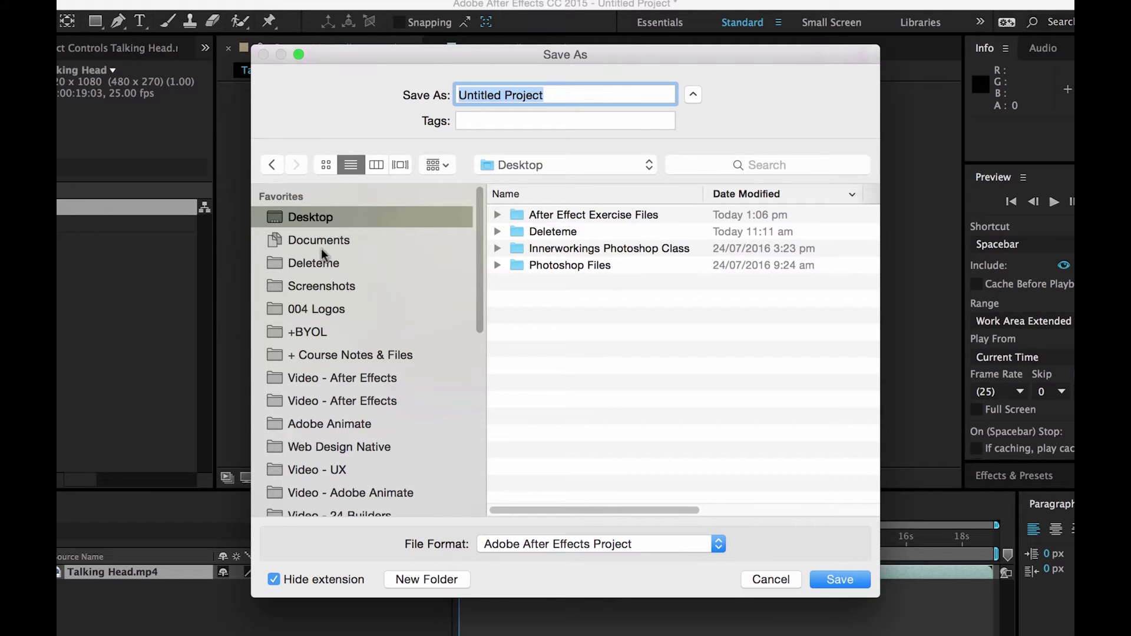
left_click(375, 380)
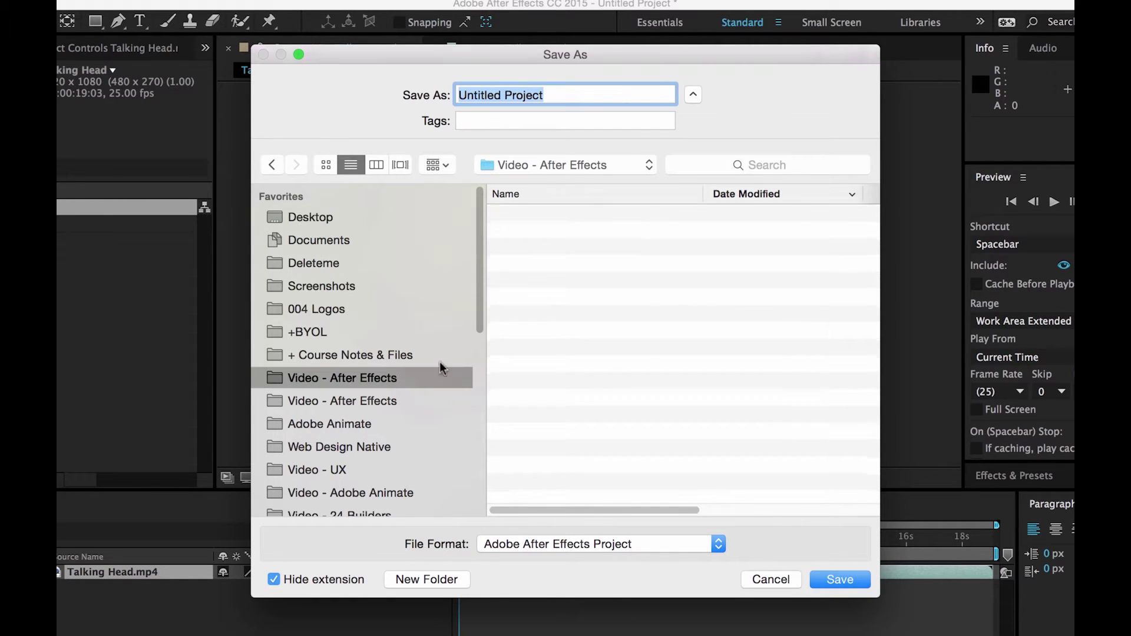
double_click(535, 215)
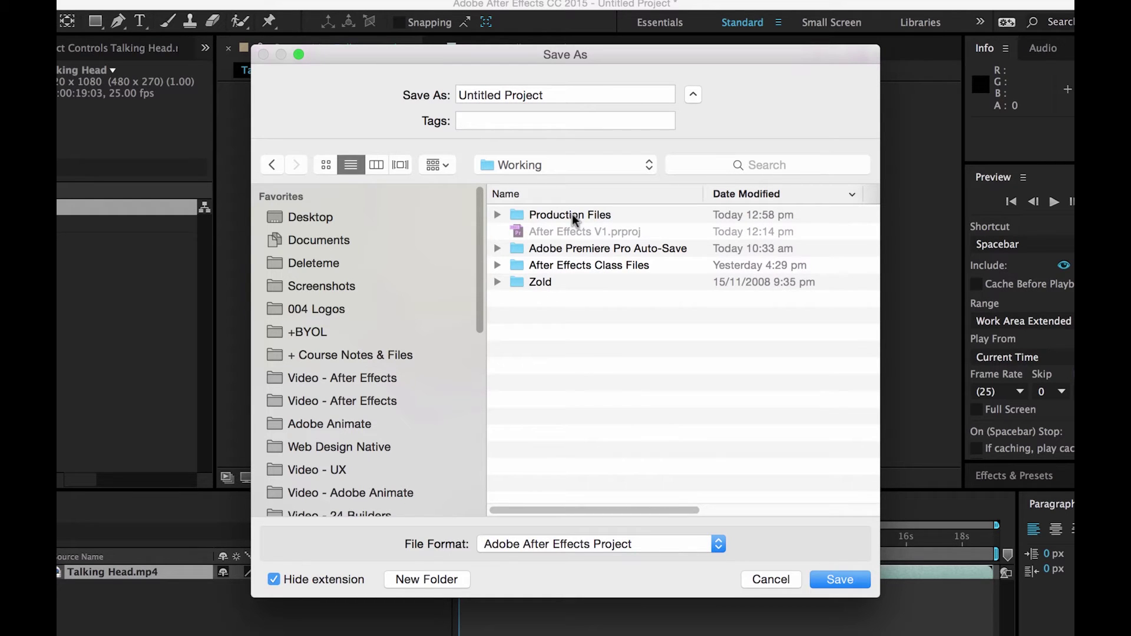
double_click(572, 217)
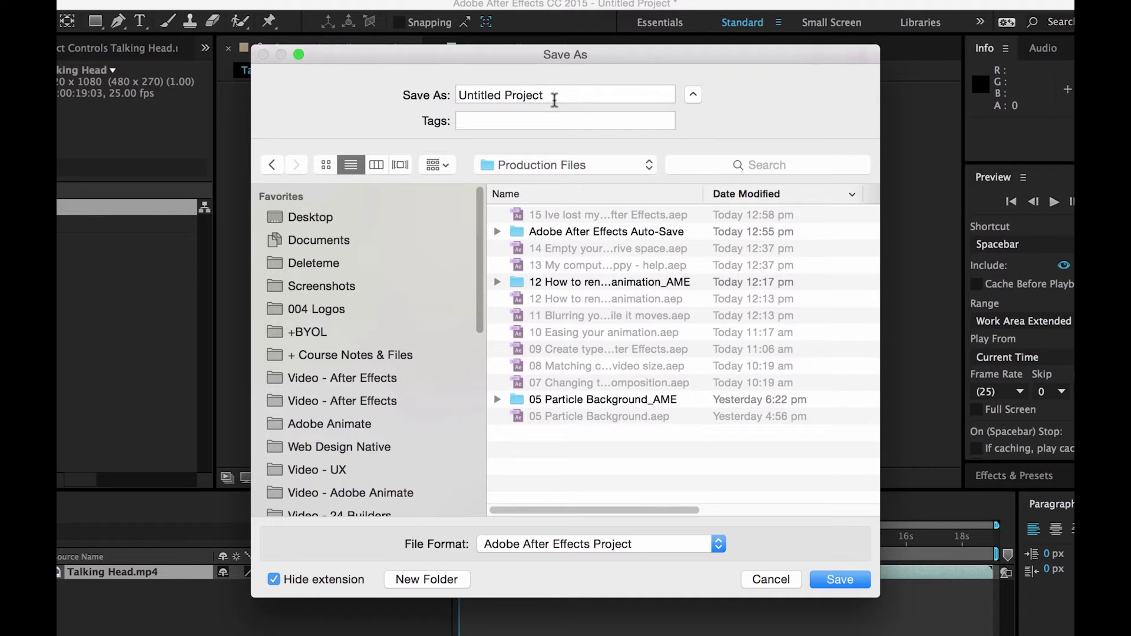
left_click(553, 97)
triple_click(553, 98)
type("Lower thirds type animation")
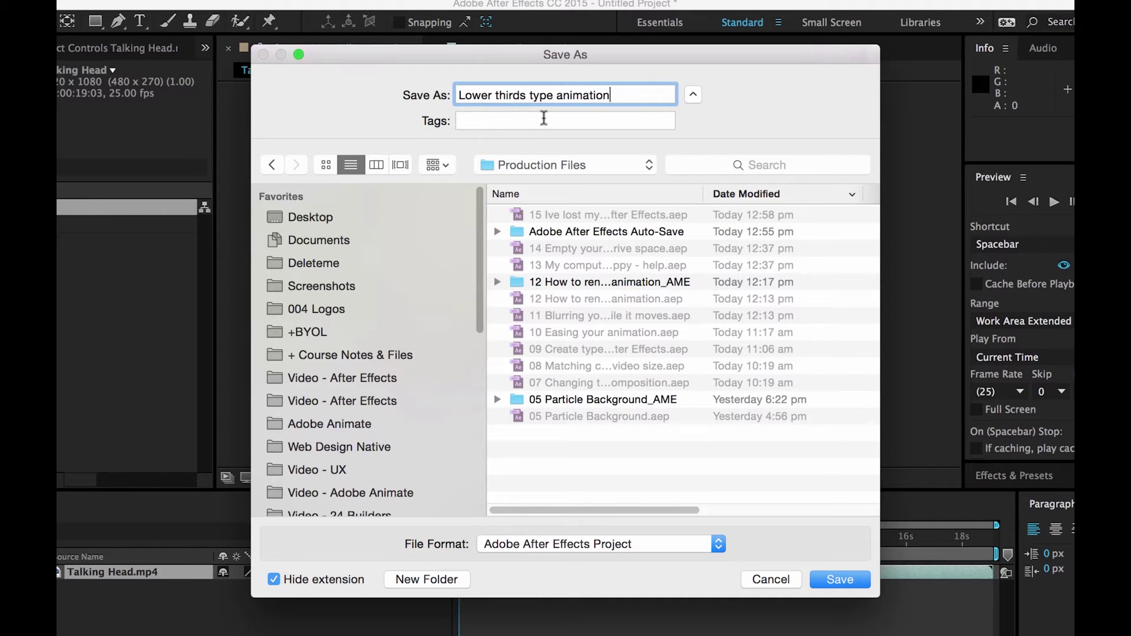
type("15")
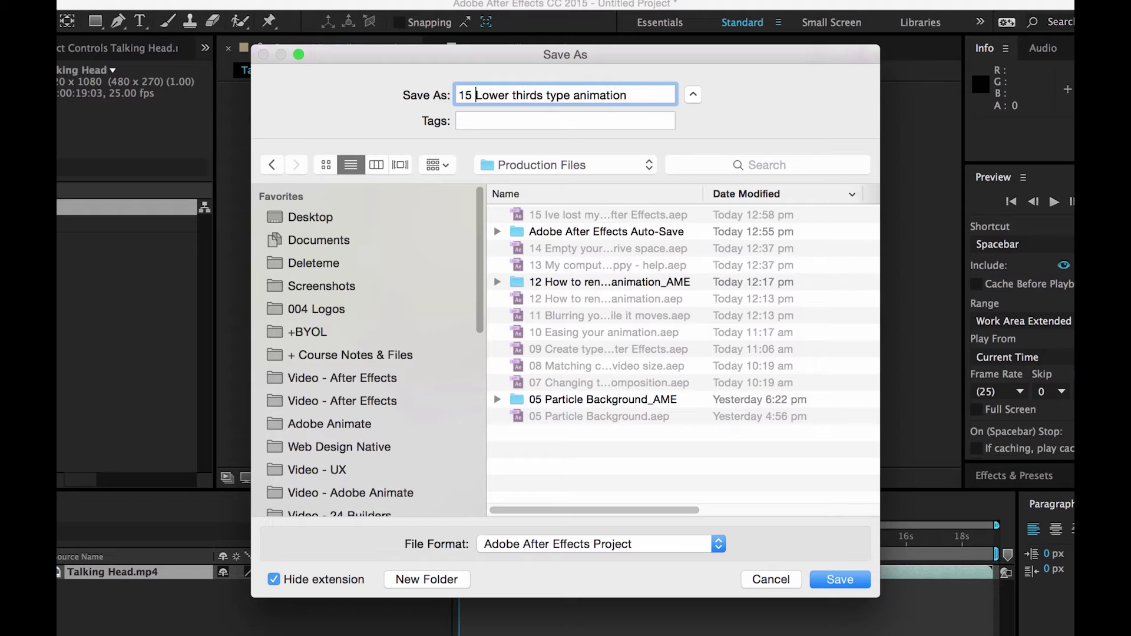
key("Return")
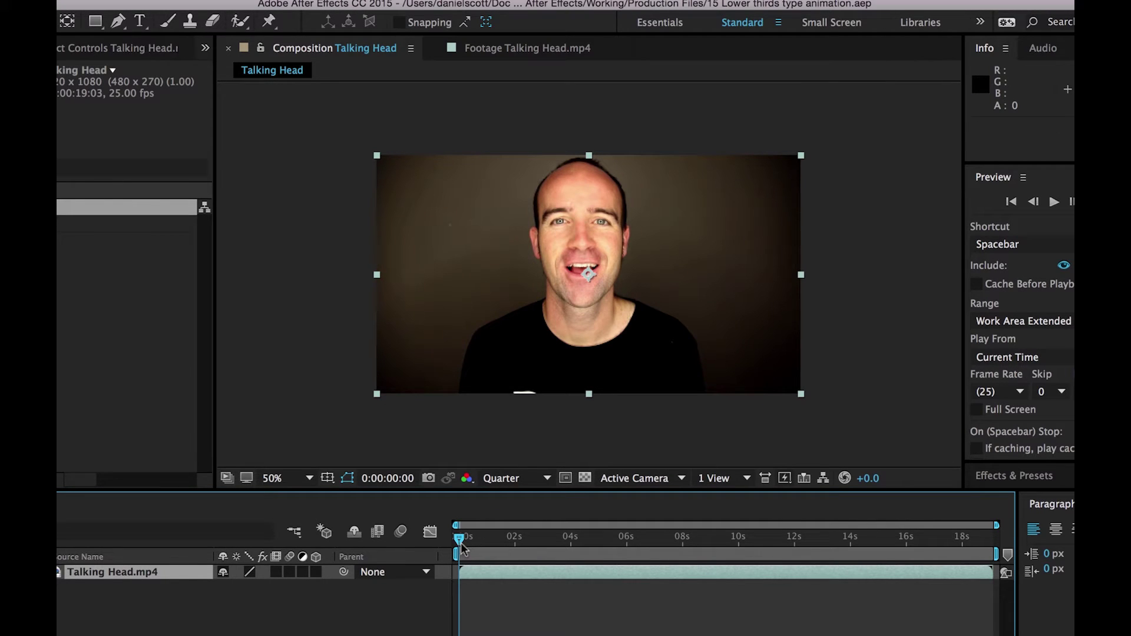
- Preview the comp, switch off the Talking Head layer's audio, and preview again
key("space")
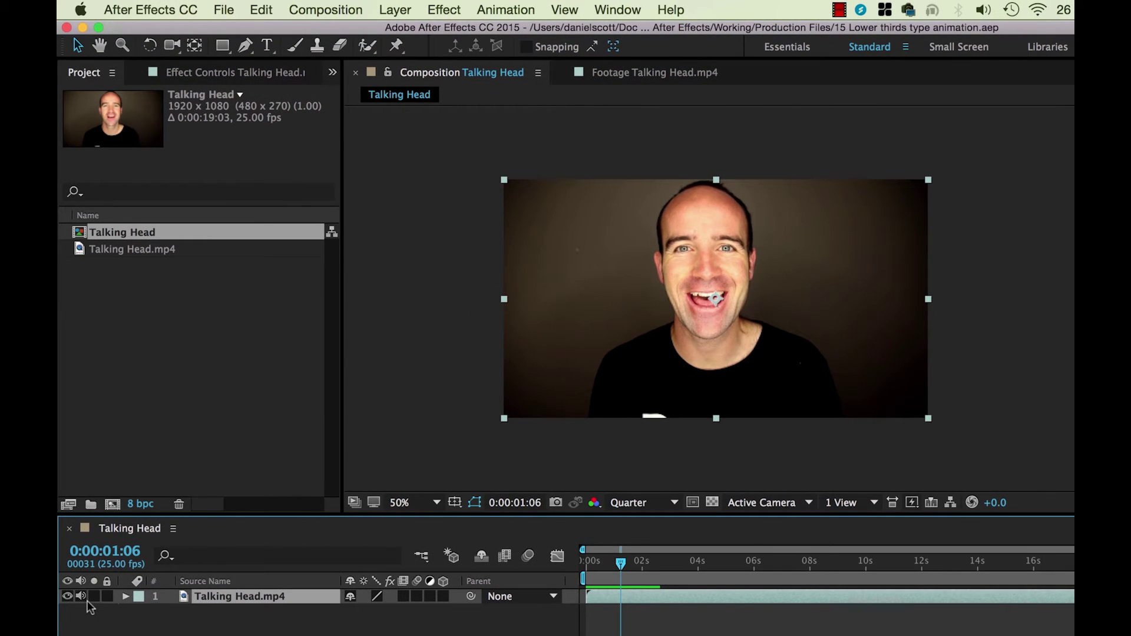
left_click(82, 597)
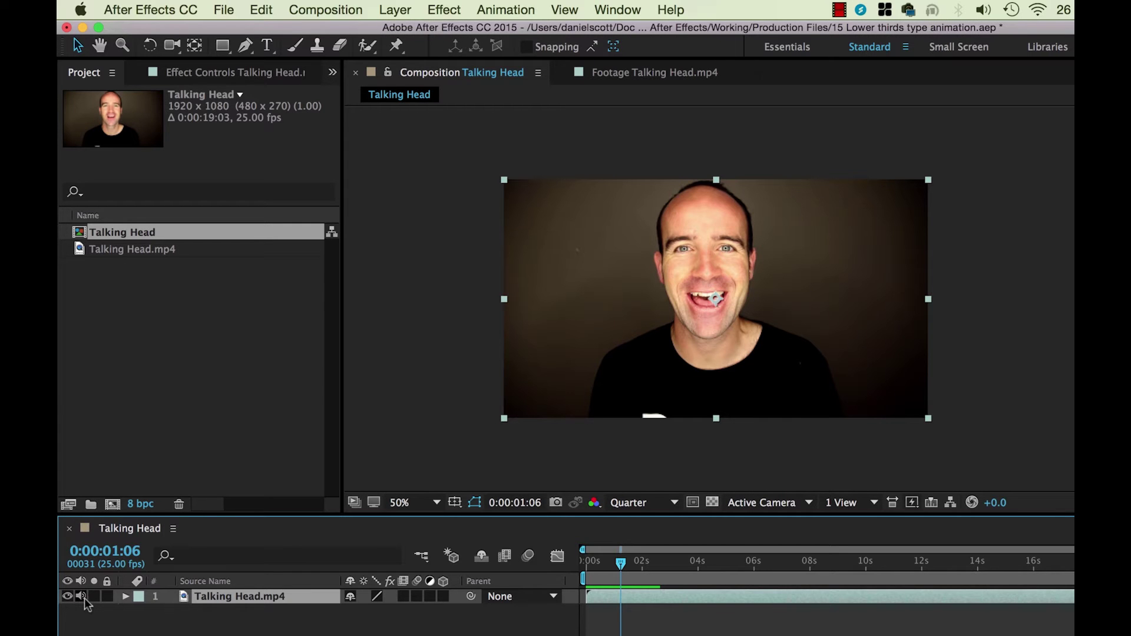
key("space")
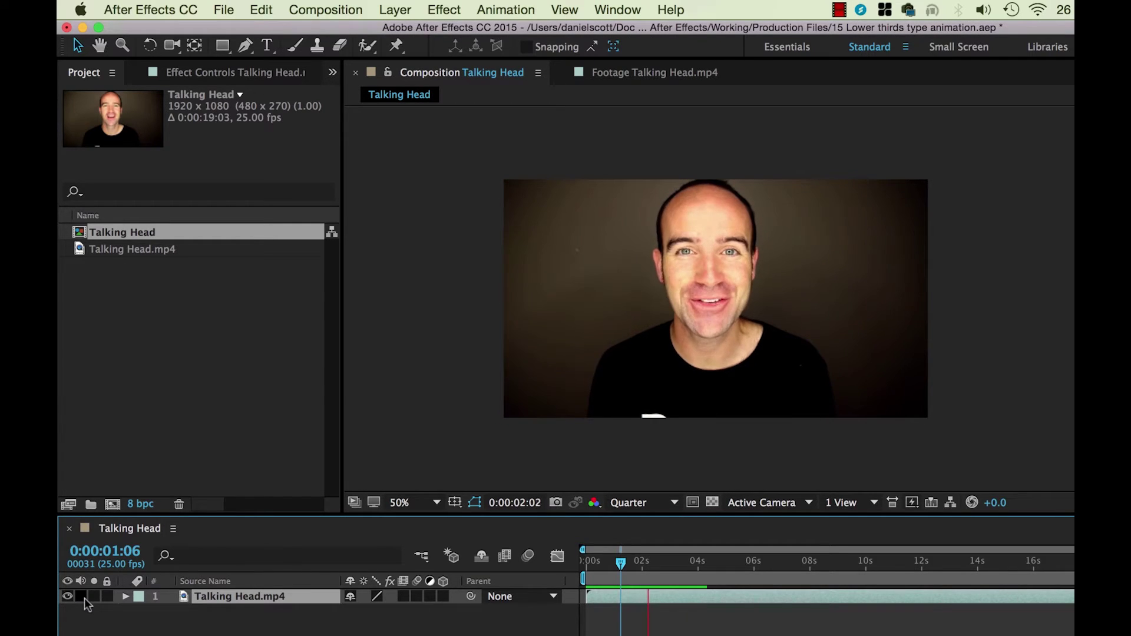
key("space")
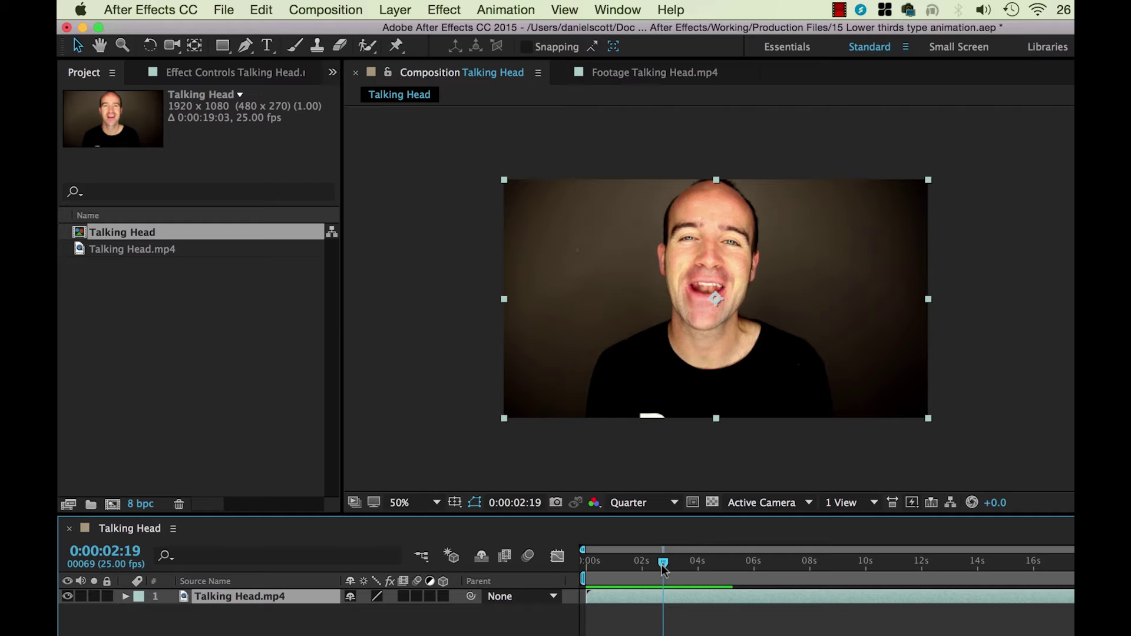
- Move the playhead earlier and draw a rectangle mask across the lower video strip
left_click_drag(664, 564, 544, 576)
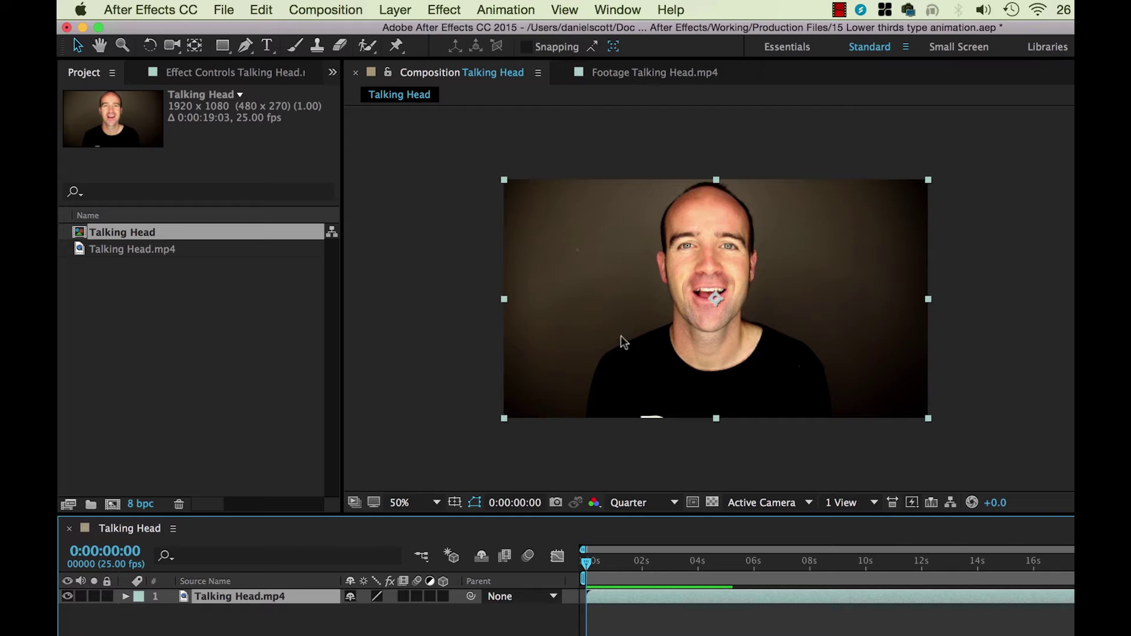
mouse_move(223, 44)
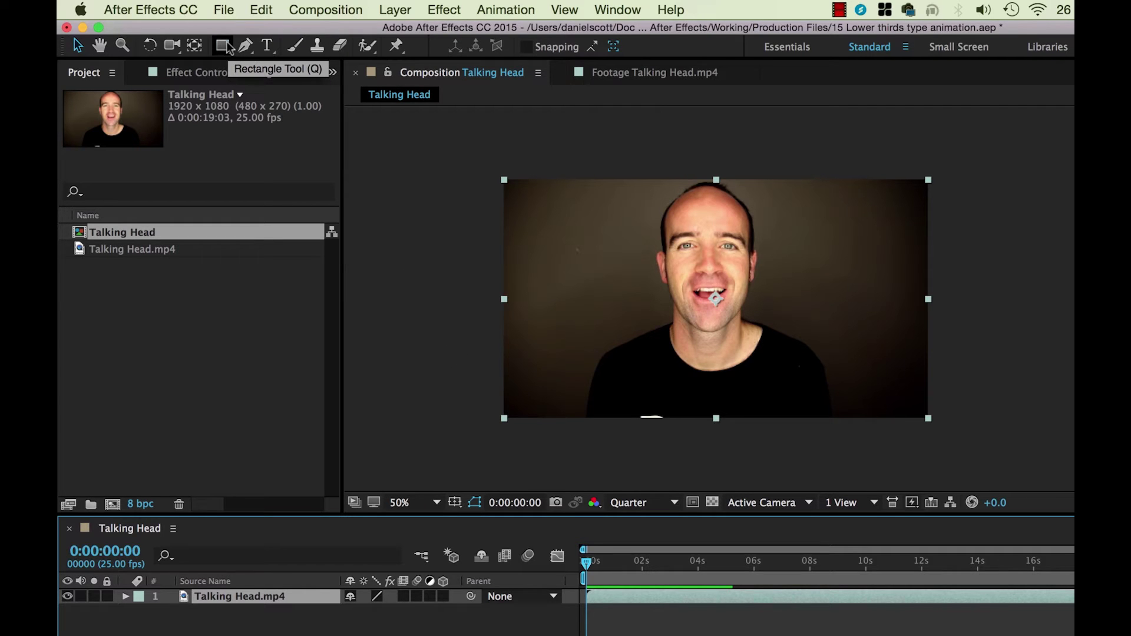
left_click(223, 46)
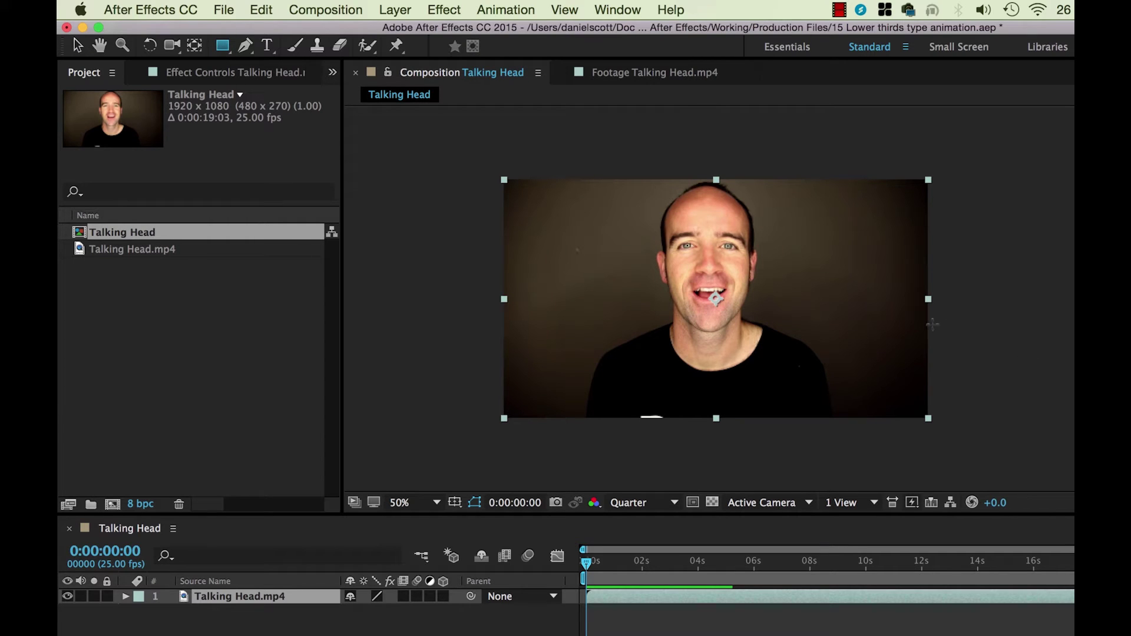
left_click_drag(928, 314, 655, 340)
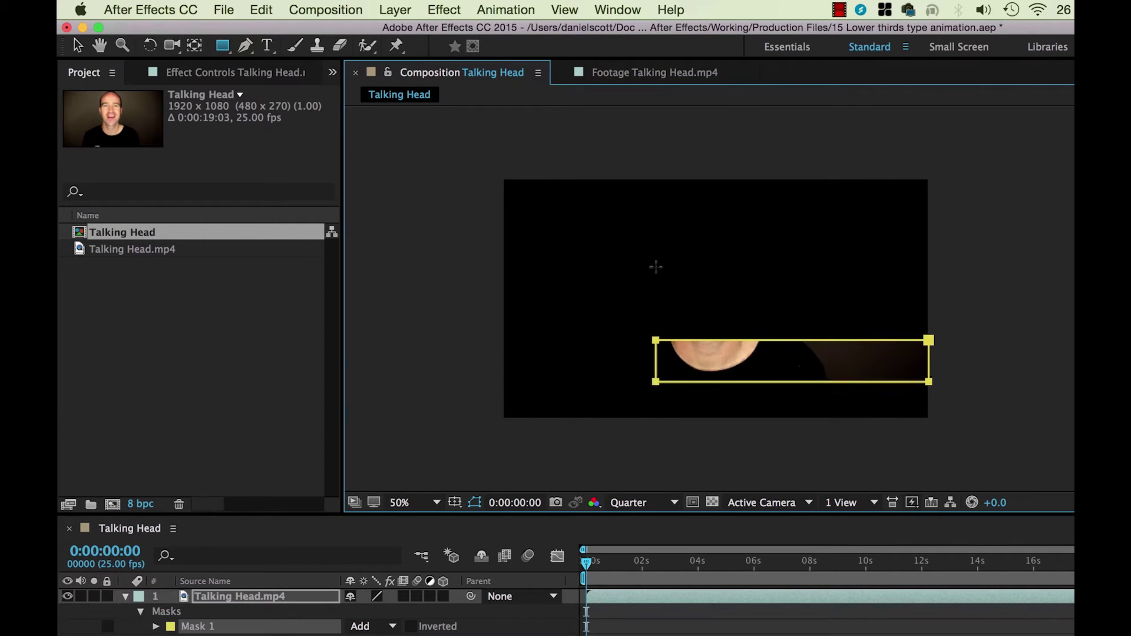
left_click_drag(654, 248, 679, 389)
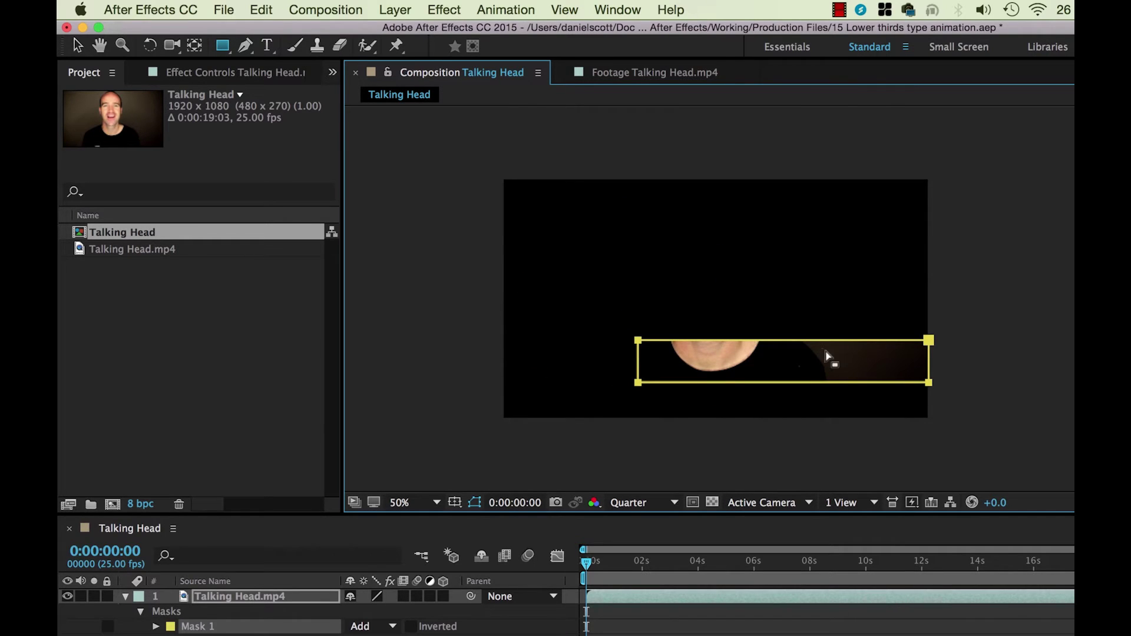
- Delete the mask and check the Edit menu's undo options
key("Delete")
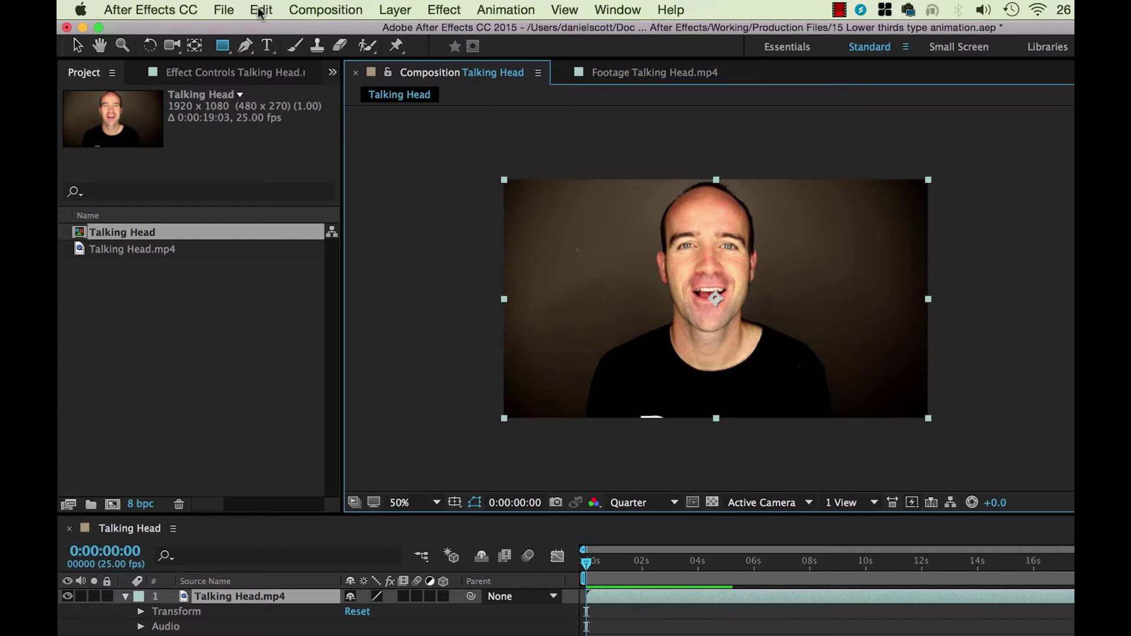
left_click(265, 11)
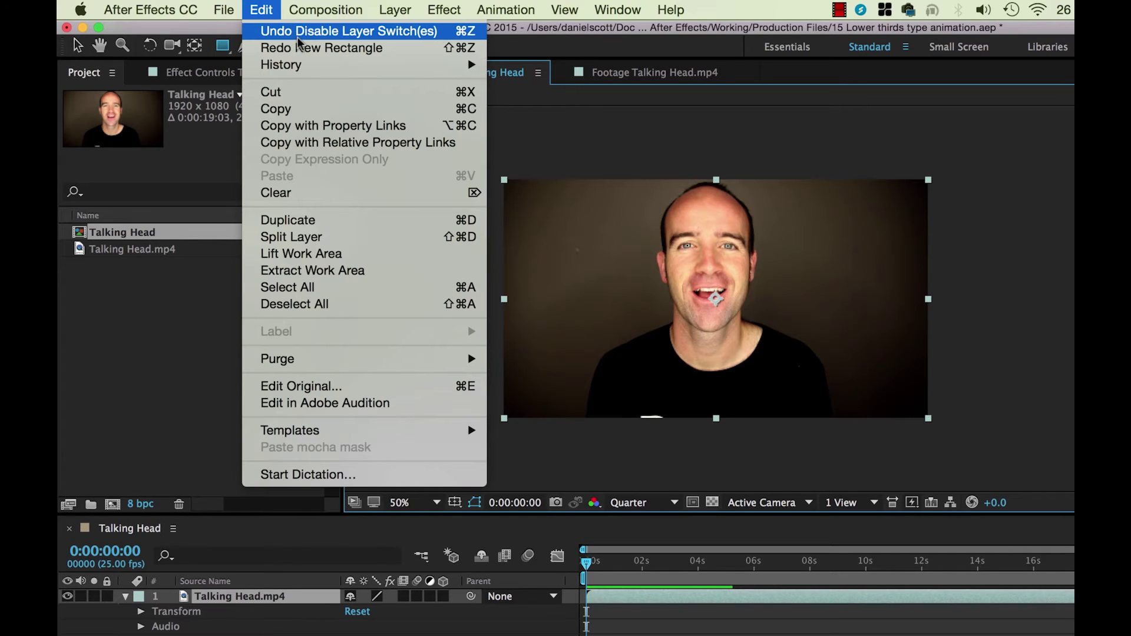
left_click(274, 12)
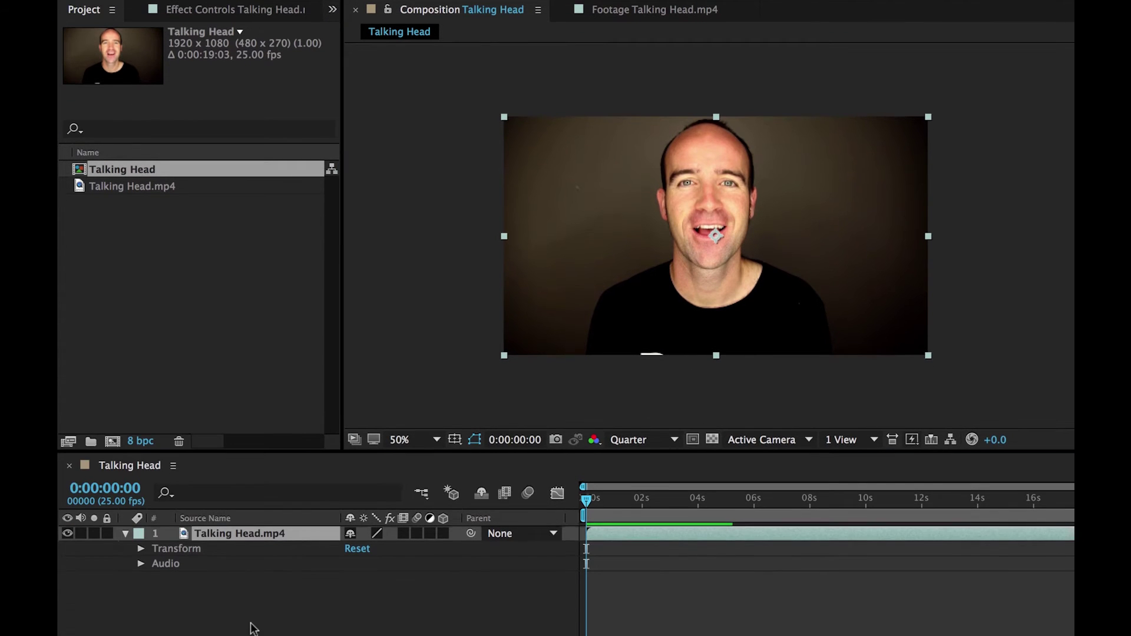
- Collapse the Talking Head layer's properties, draw a trial rectangle, and undo it
left_click(255, 627)
left_click(221, 536)
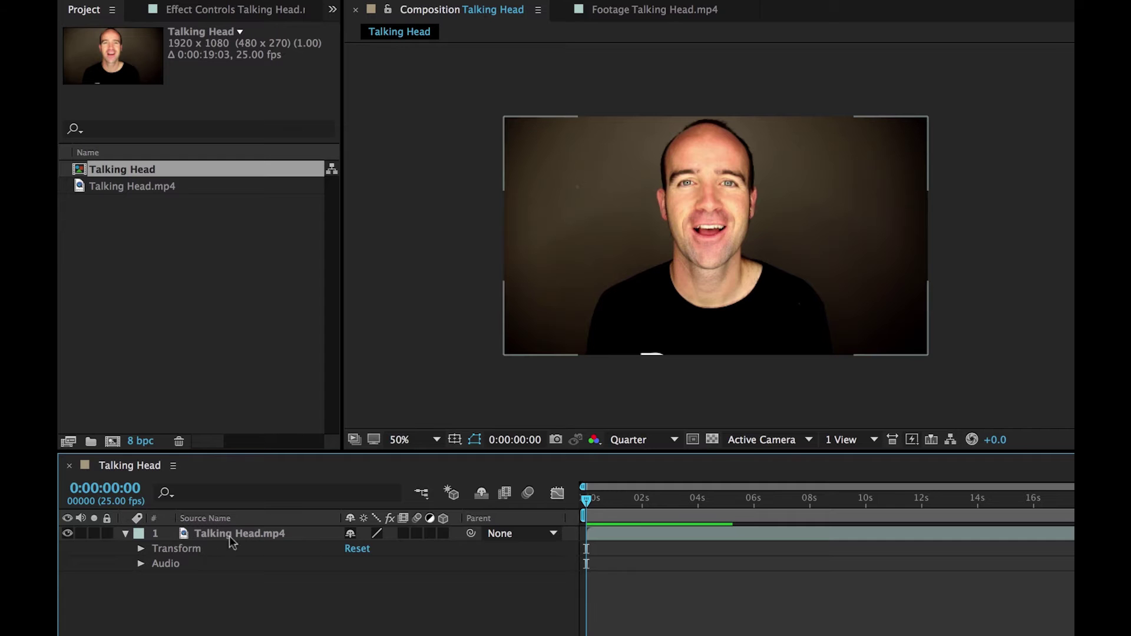
left_click(124, 534)
left_click(288, 576)
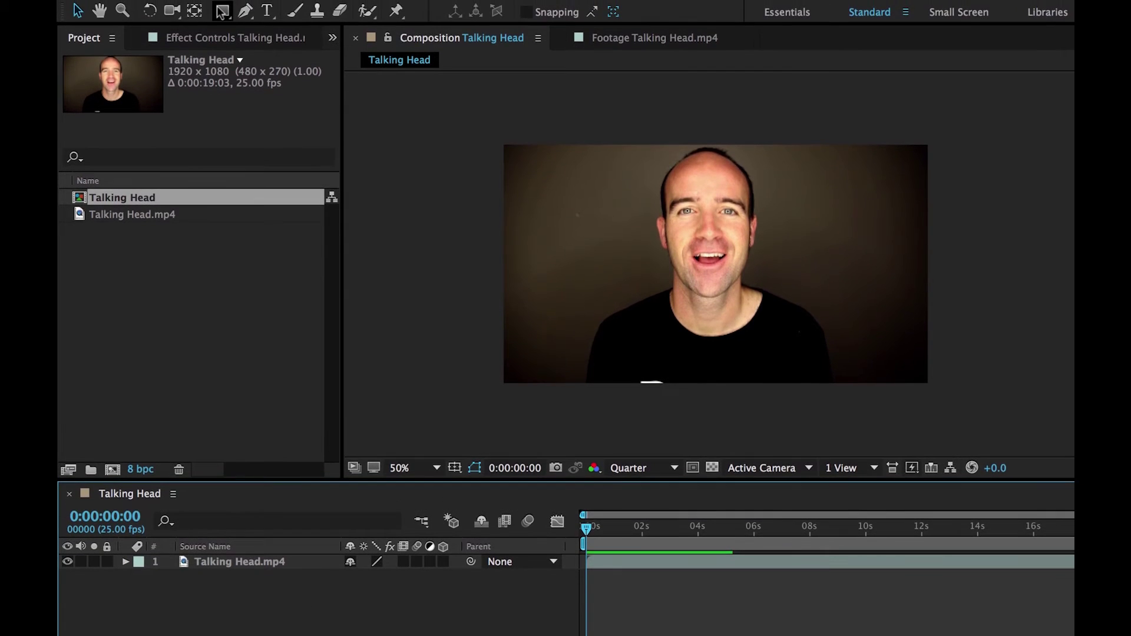
left_click(219, 13)
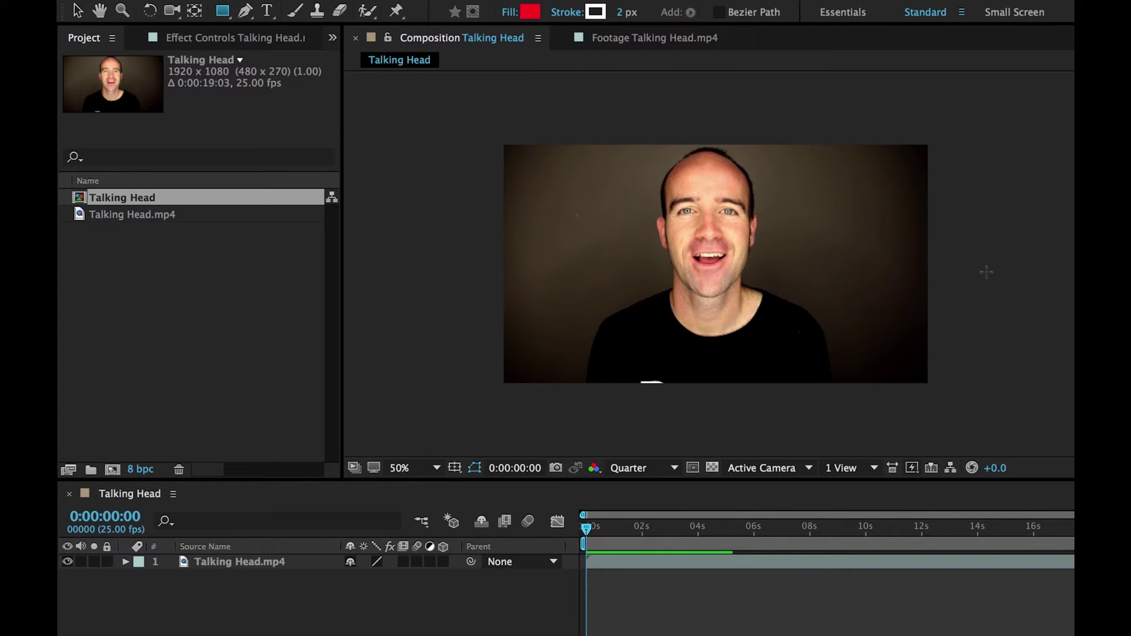
left_click_drag(938, 298, 470, 362)
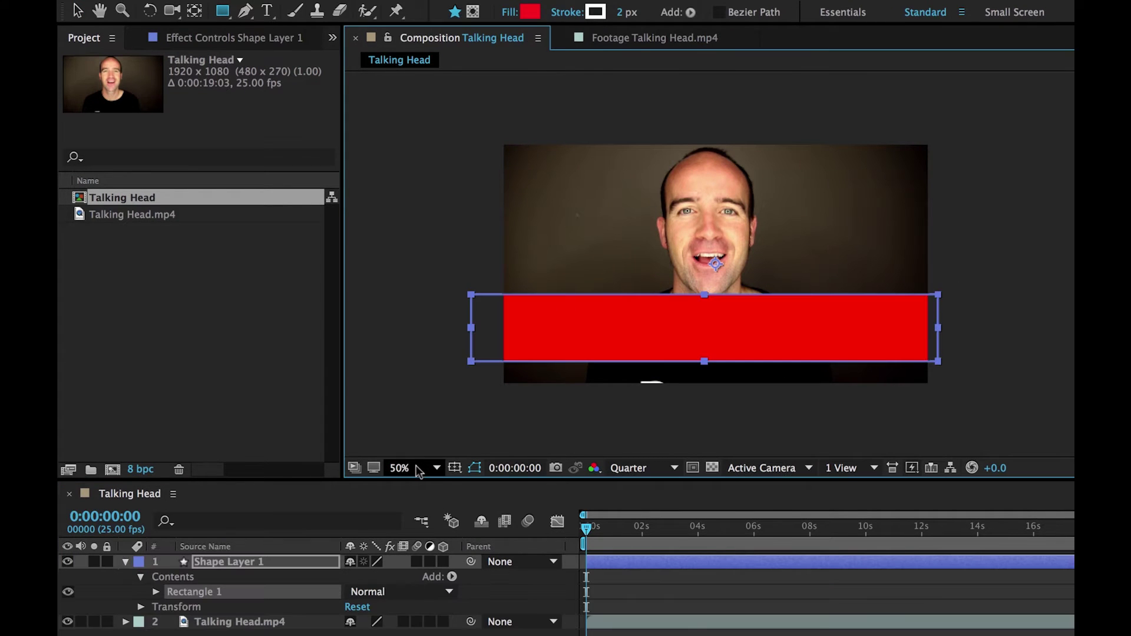
key("ctrl+z")
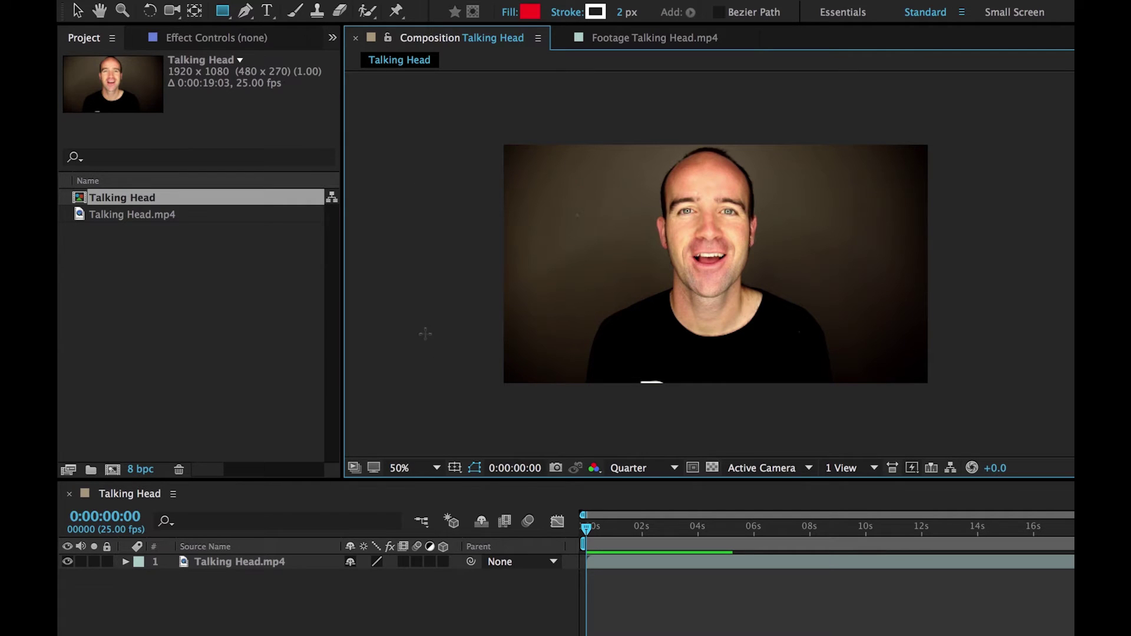
- Set the new-shape fill colour to white (FFFFFF), then test-draw and remove a rectangle
left_click(352, 566)
left_click(531, 12)
left_click_drag(100, 191, 73, 101)
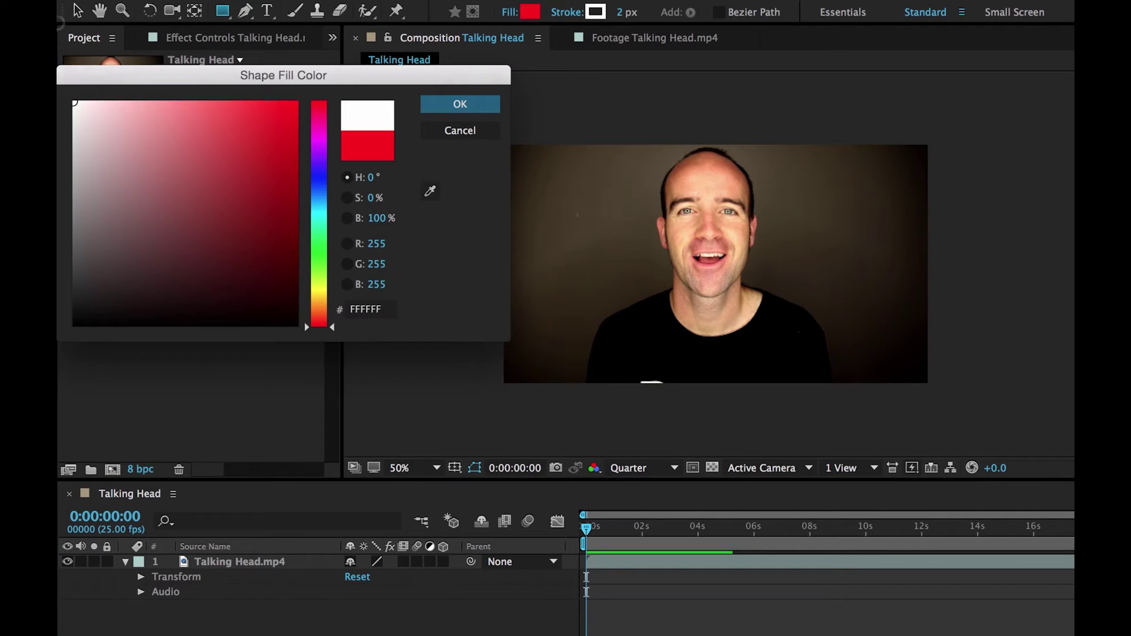
left_click(484, 106)
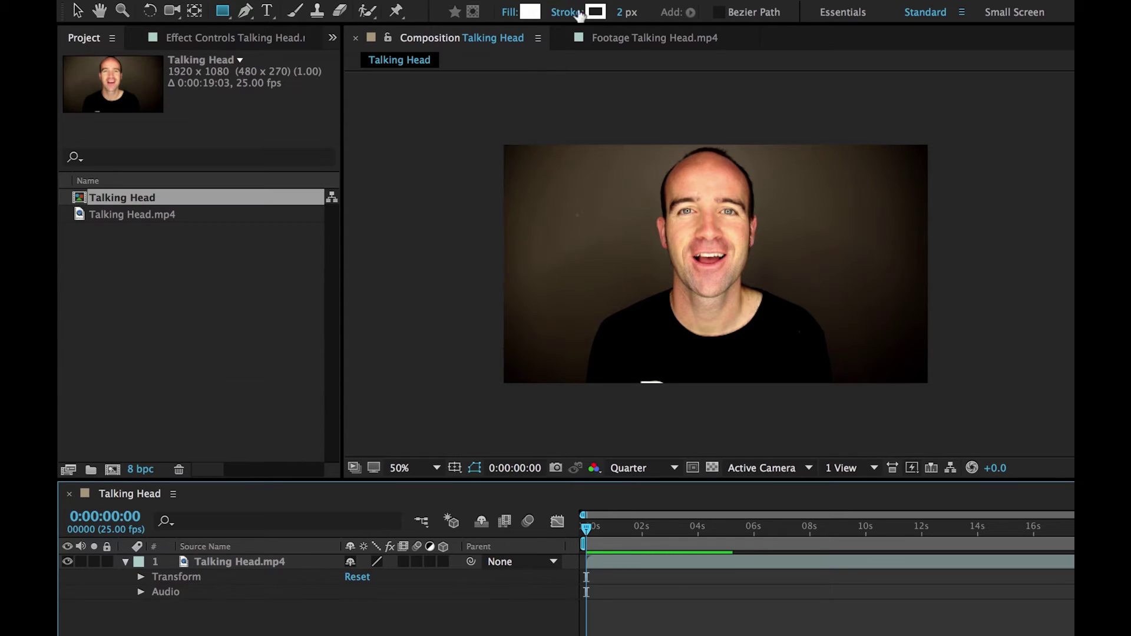
left_click(627, 372)
left_click_drag(626, 373, 620, 382)
key("Delete")
- Set the stroke width to 0 px and leave the stroke colour unchanged
left_click(626, 12)
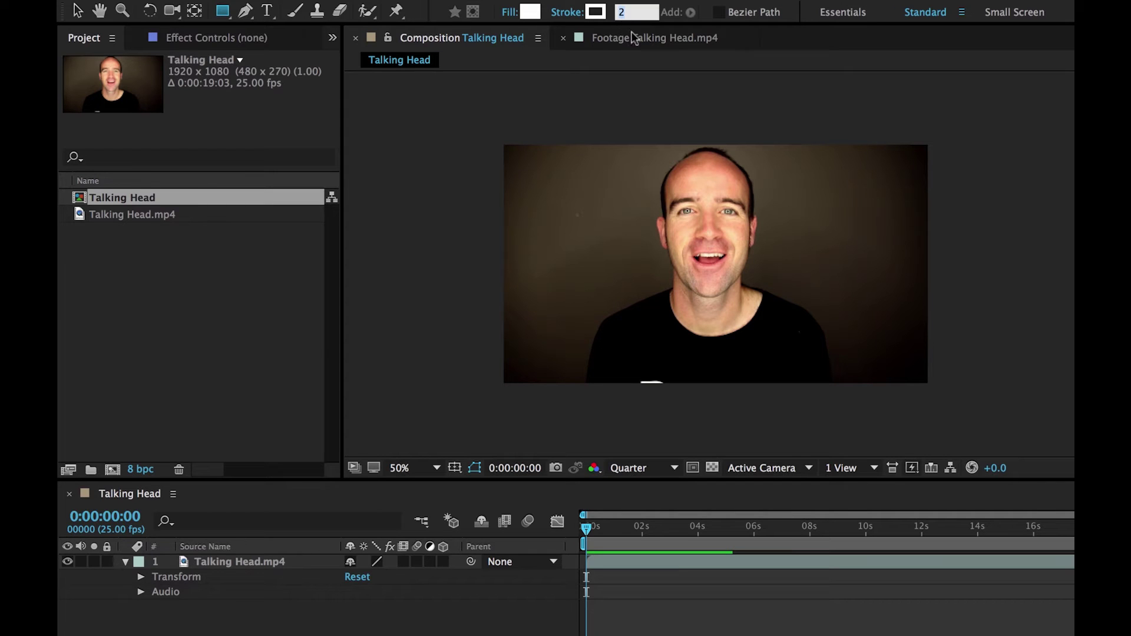
type("0")
key("Return")
left_click(596, 13)
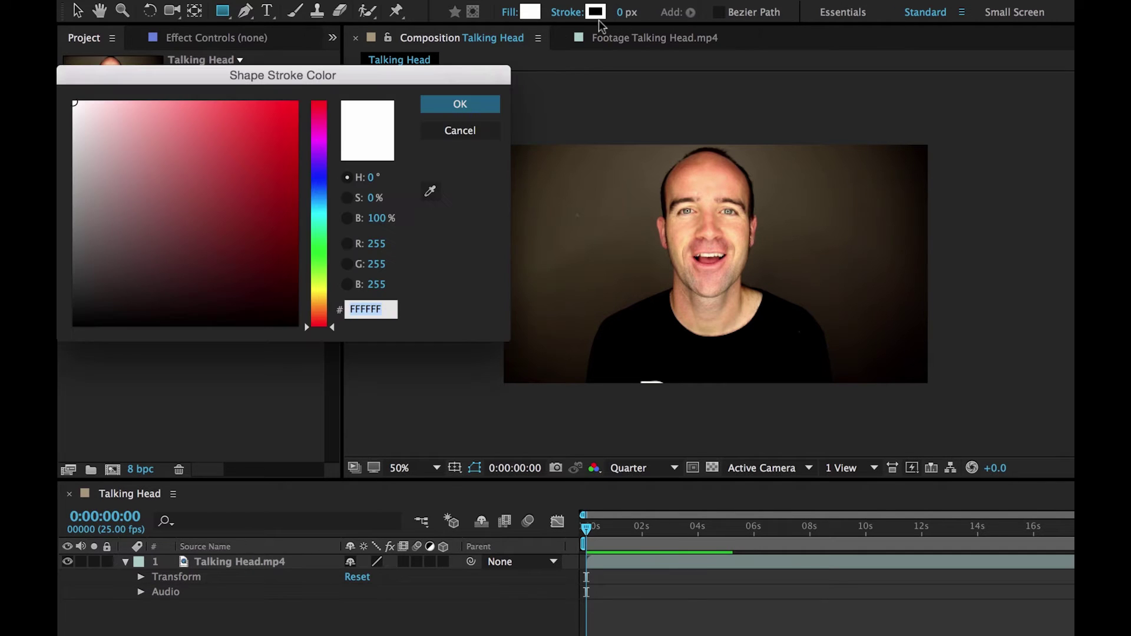
left_click(469, 130)
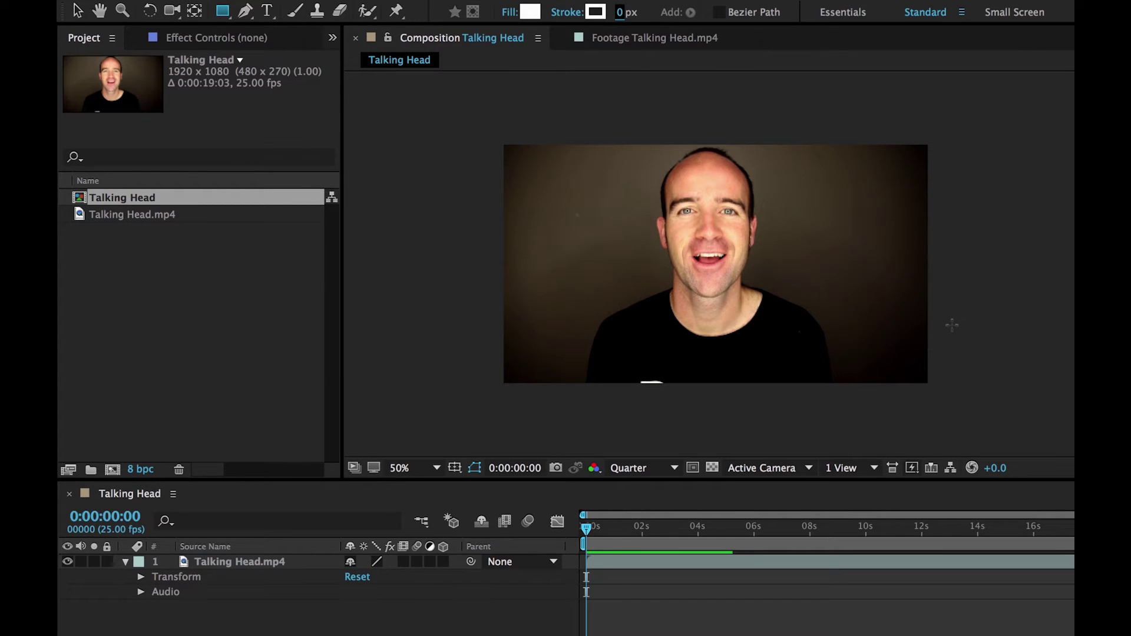
- Draw the white box over the lower-right video, then return to the Selection tool (V)
left_click_drag(944, 315, 725, 364)
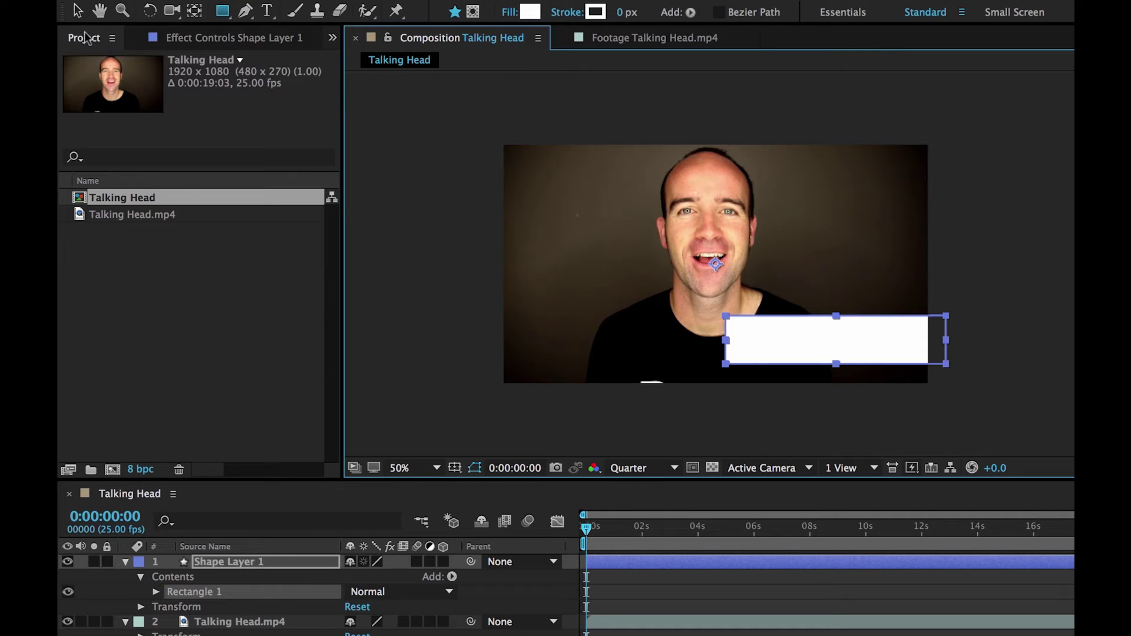
key("v")
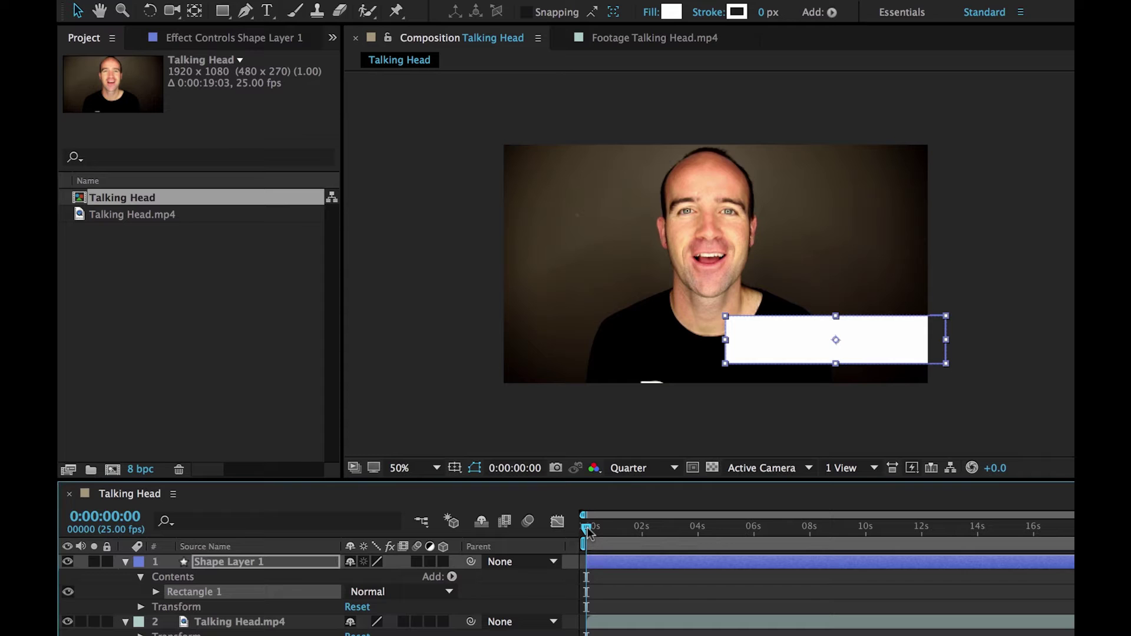
- Scrub the timeline and select Shape Layer 1 to find where the box appears
left_click_drag(587, 529, 632, 539)
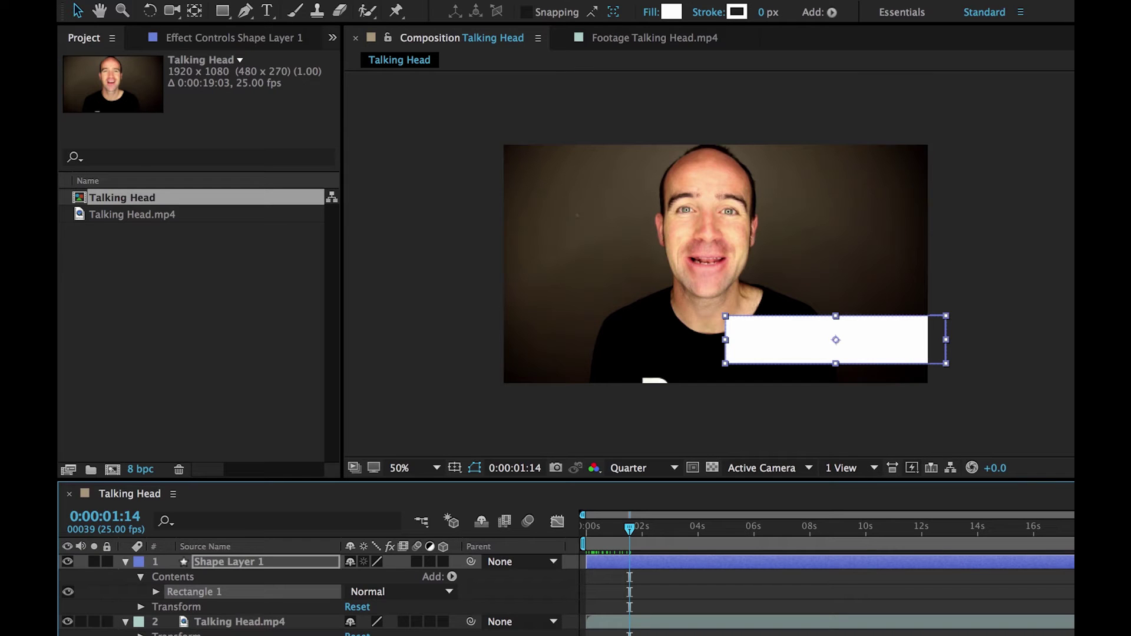
mouse_move(630, 529)
left_mouse_down()
mouse_move(570, 532)
mouse_move(630, 542)
mouse_move(604, 546)
mouse_move(632, 562)
left_mouse_up()
left_click(598, 561)
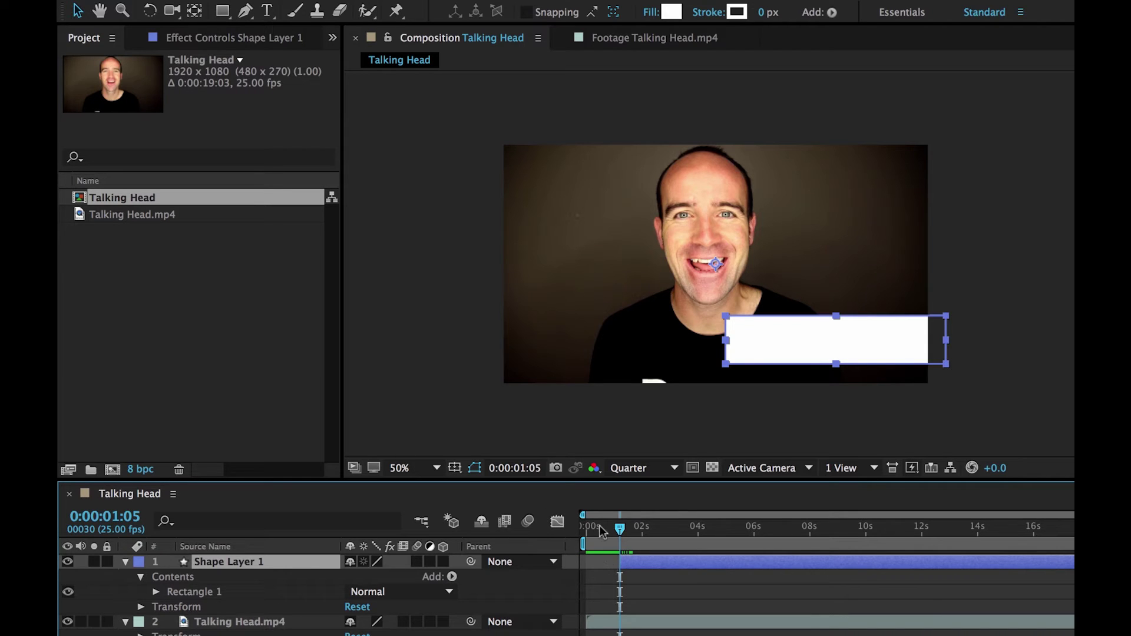
left_click_drag(572, 526, 605, 528)
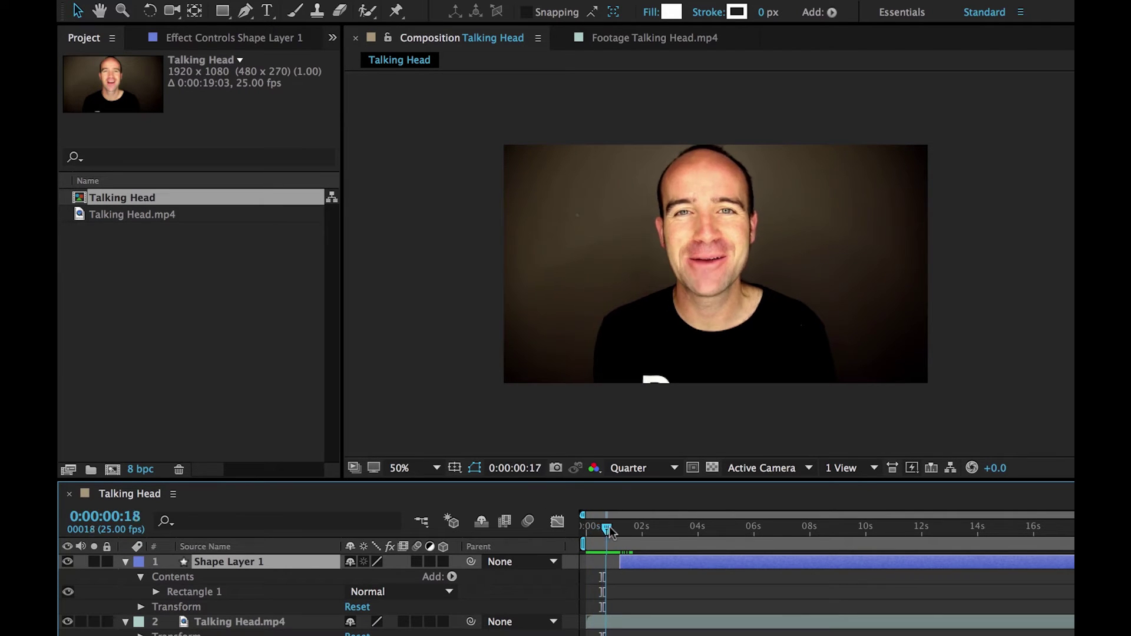
mouse_move(605, 529)
left_mouse_down()
mouse_move(629, 535)
mouse_move(568, 537)
left_mouse_up()
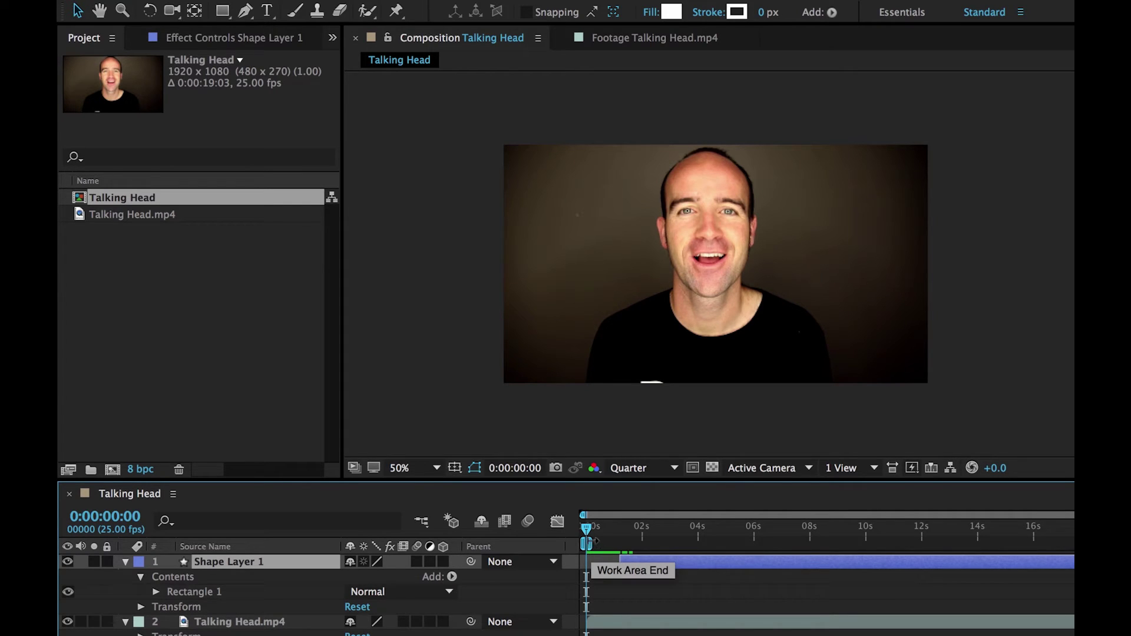
- Extend the work area to about three seconds and try previewing, dismissing the errors
left_click_drag(593, 542, 672, 541)
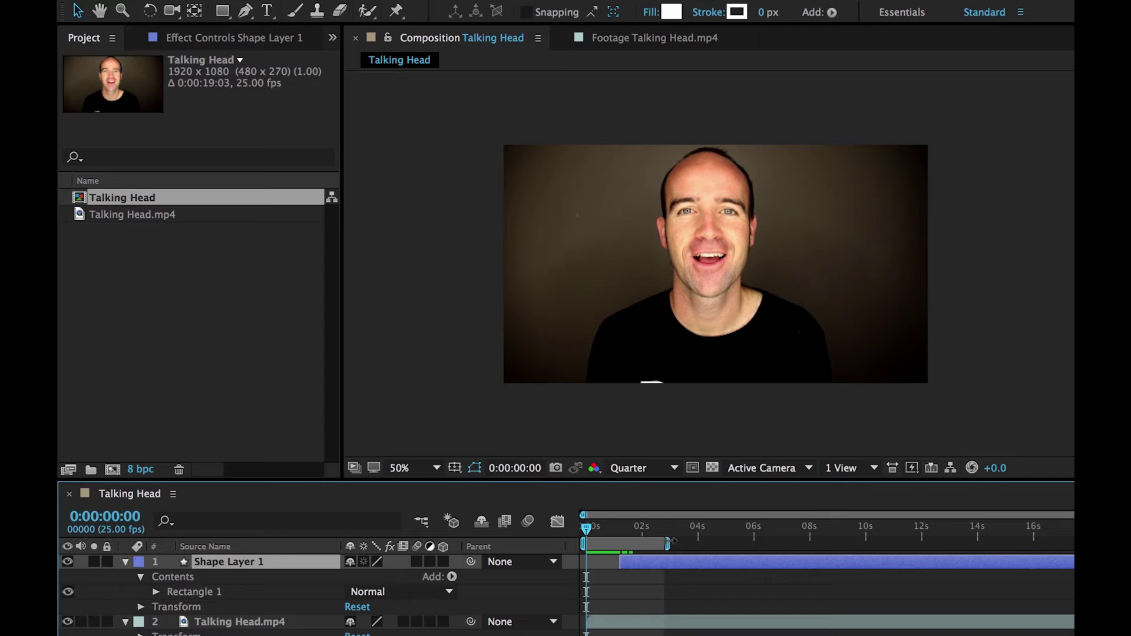
key("ctrl+z")
key("space")
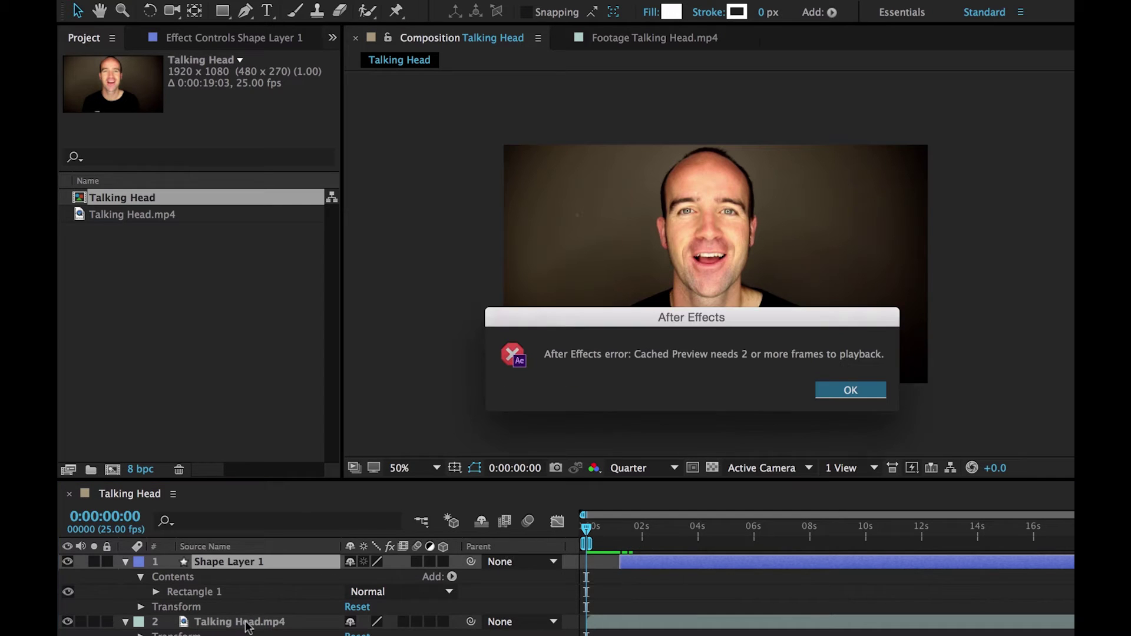
left_click(849, 389)
key("space")
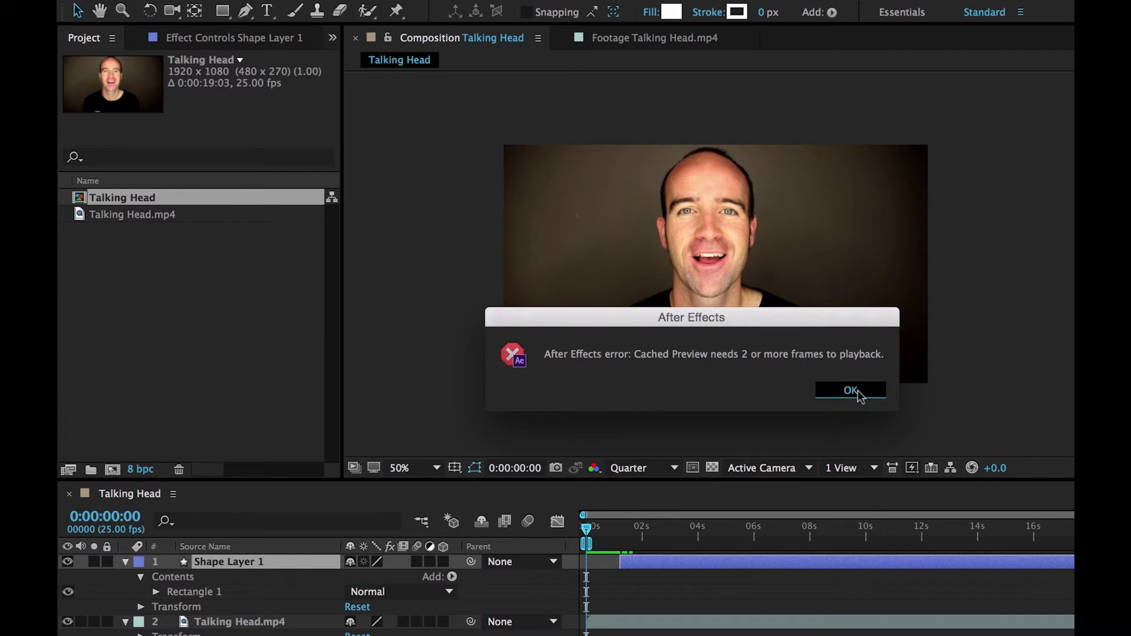
left_click(855, 394)
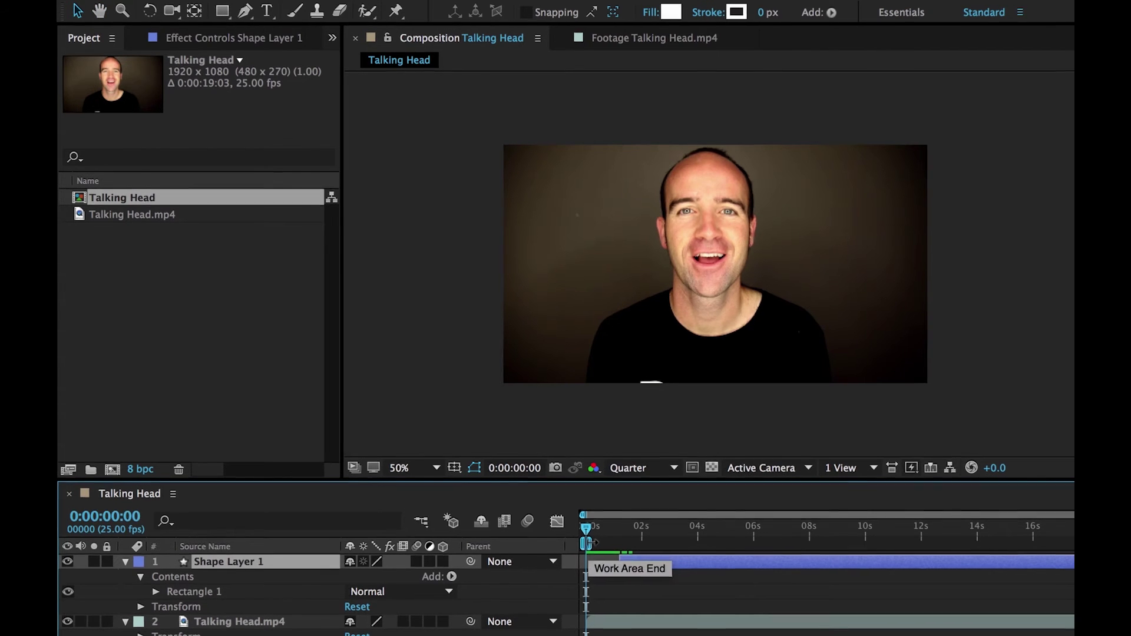
- Extend the work area to the composition's end and play the full preview
mouse_move(588, 515)
left_mouse_down()
mouse_move(703, 439)
mouse_move(910, 461)
left_mouse_up()
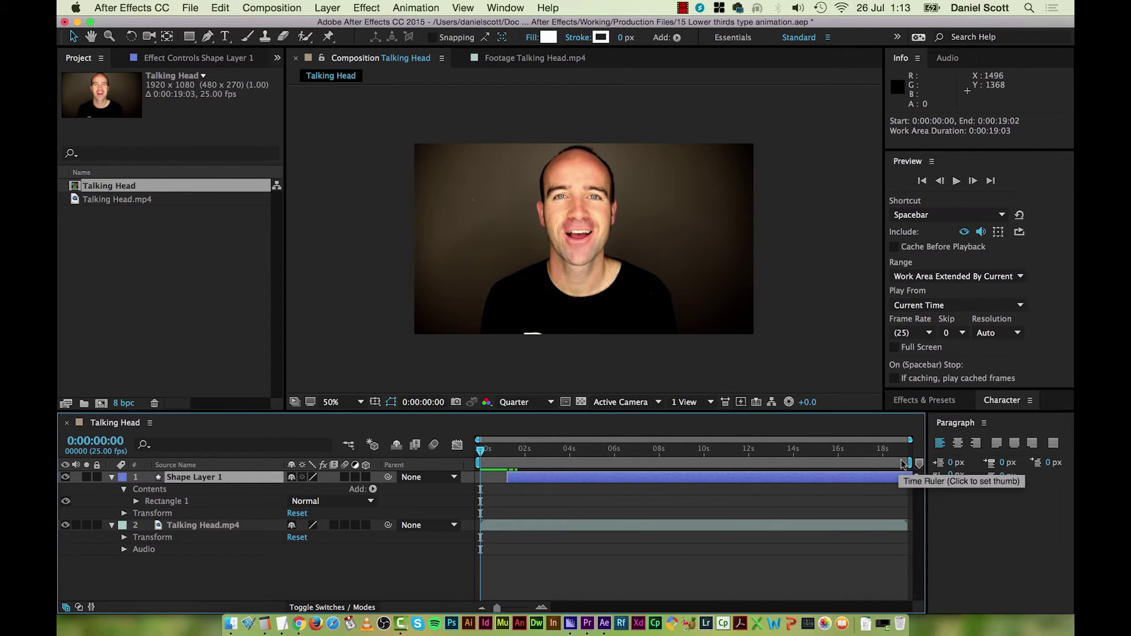
left_click_drag(919, 463, 484, 488)
key("space")
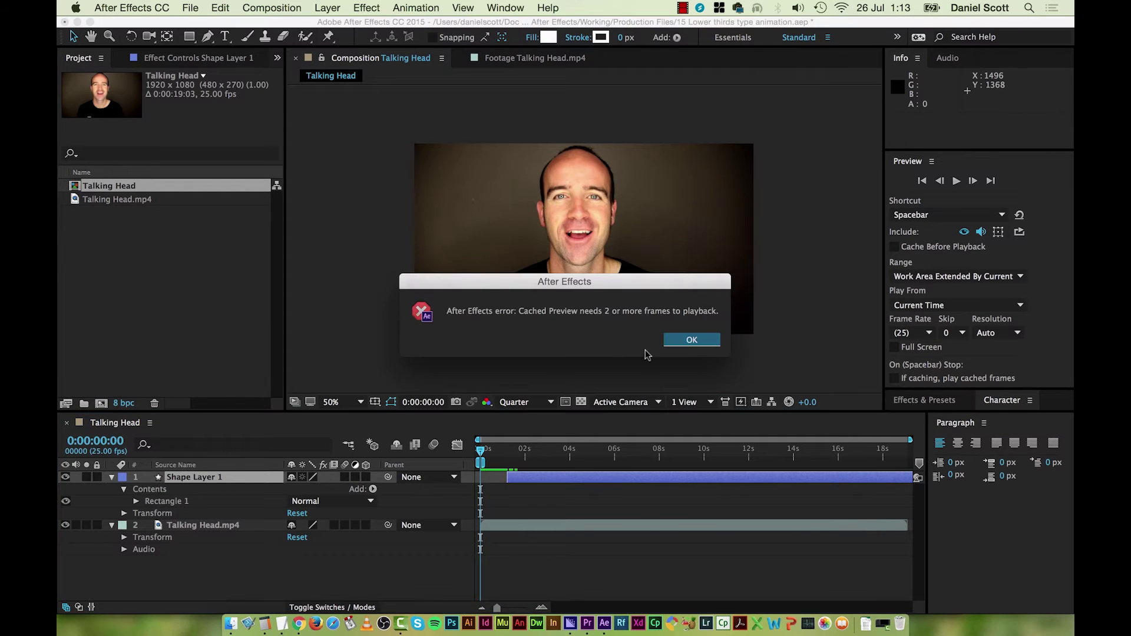
left_click(676, 344)
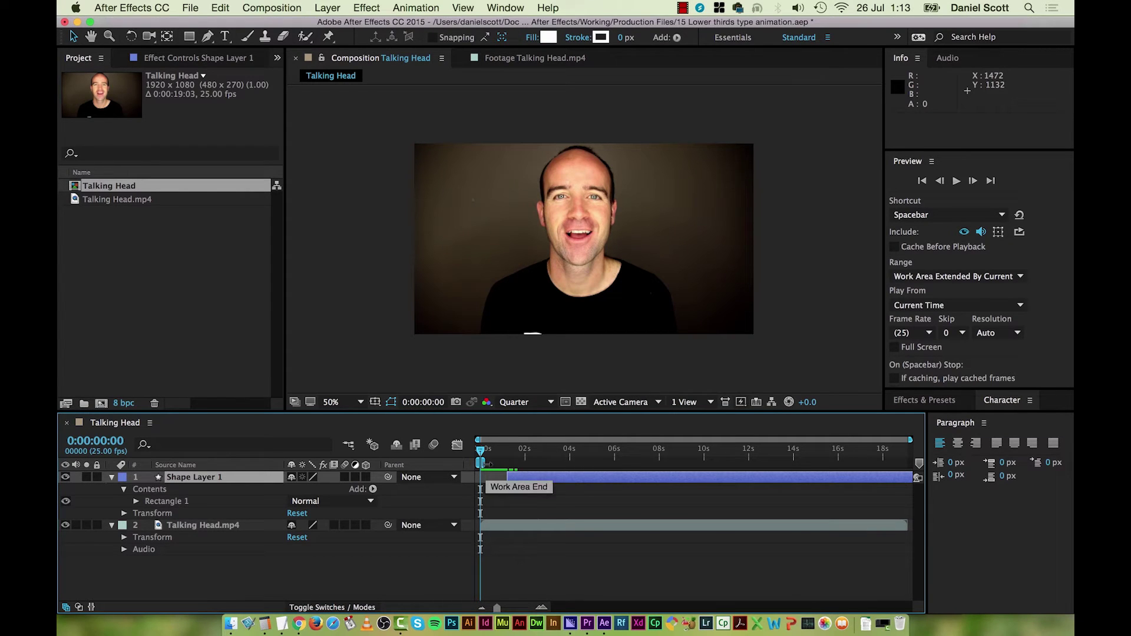
left_click_drag(484, 463, 896, 466)
key("space")
key("space")
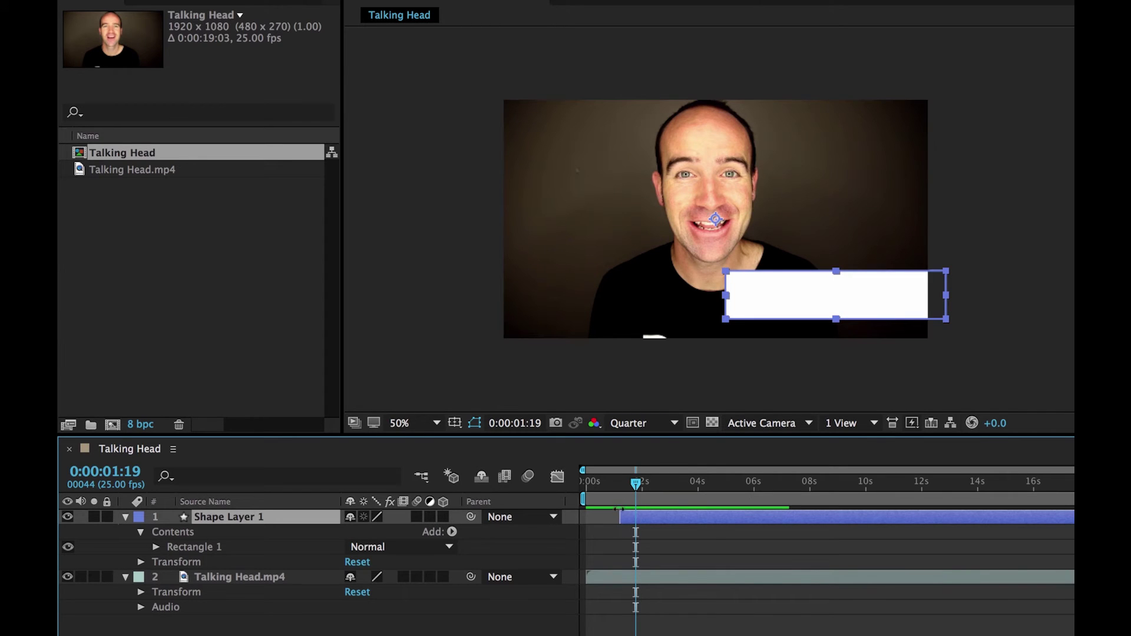
mouse_move(629, 494)
left_mouse_down()
mouse_move(616, 486)
mouse_move(724, 491)
left_mouse_up()
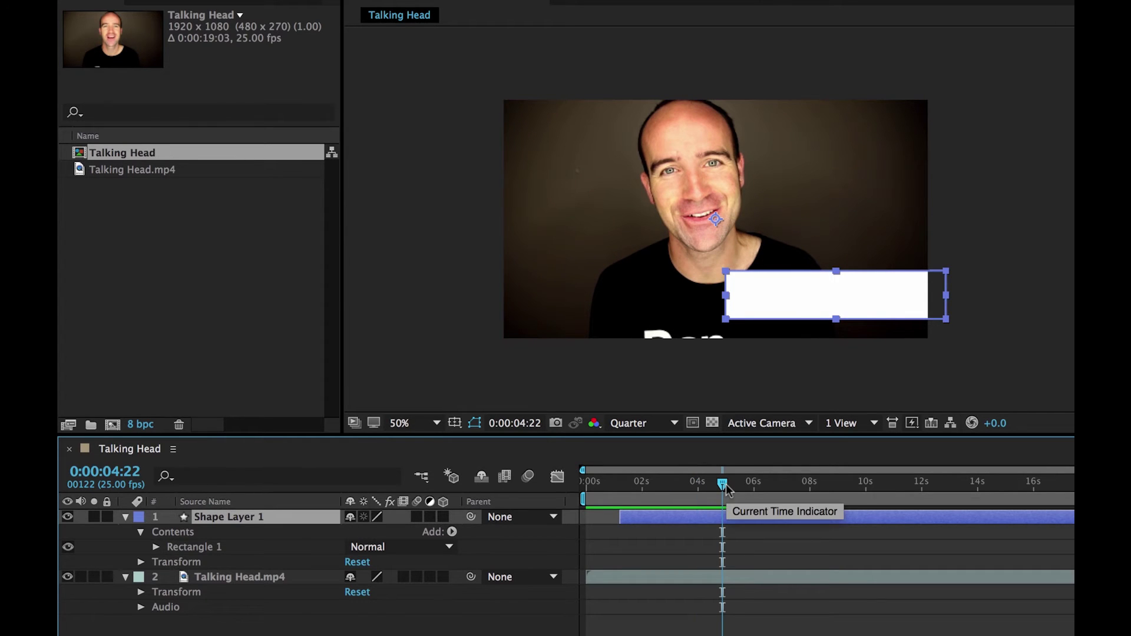
left_click_drag(725, 490, 625, 492)
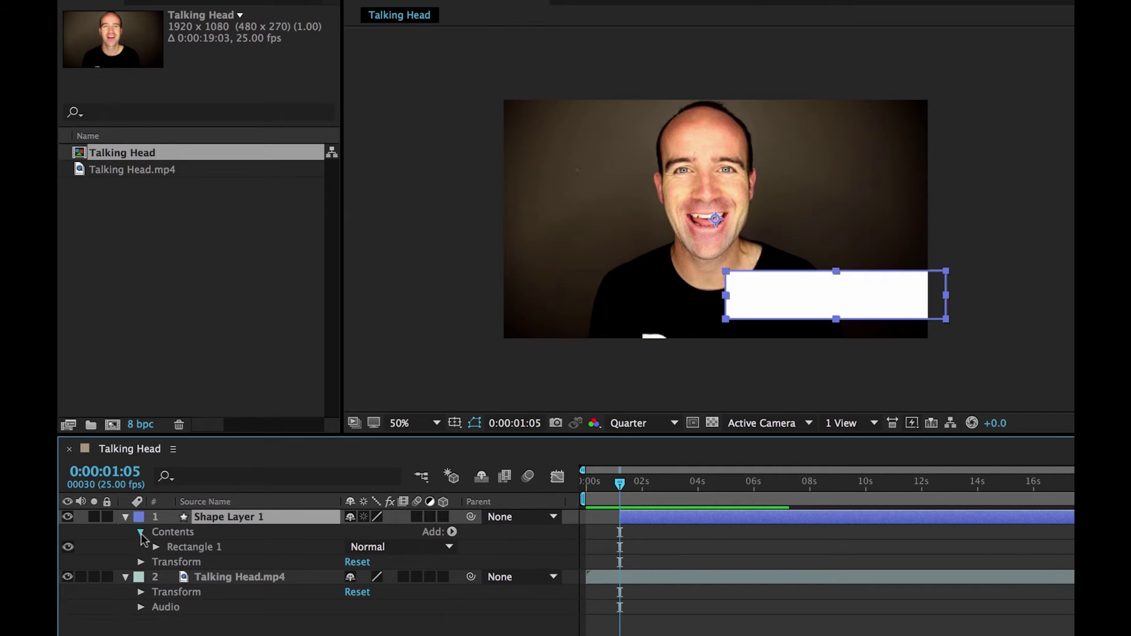
- Rename Shape Layer 1 to 'Lower third background'
left_click(140, 533)
right_click(228, 517)
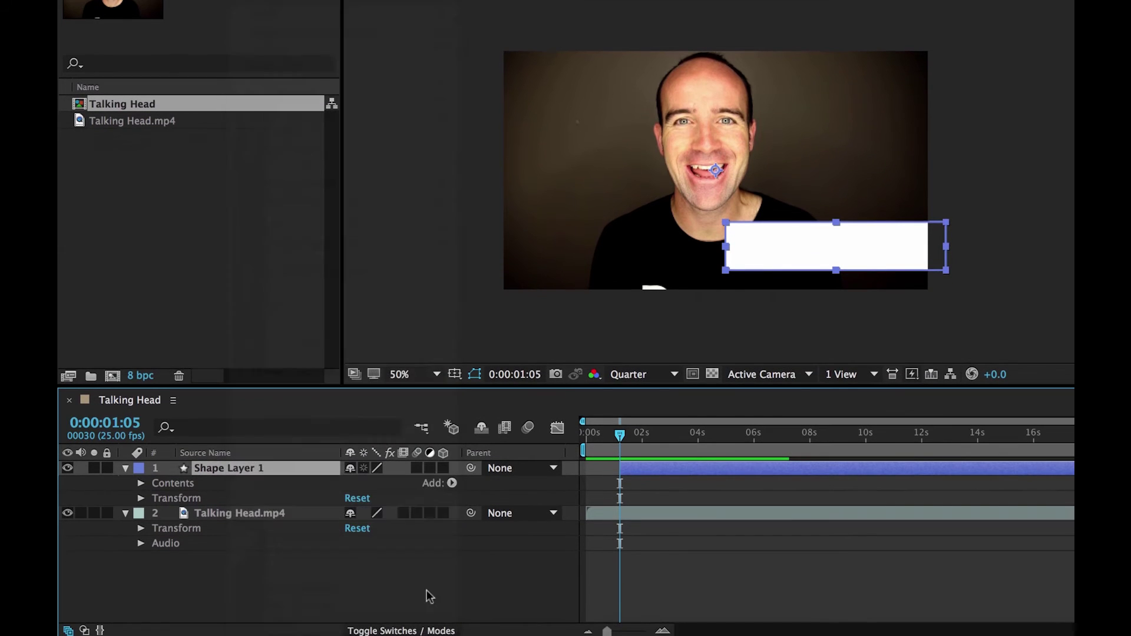
key("Return")
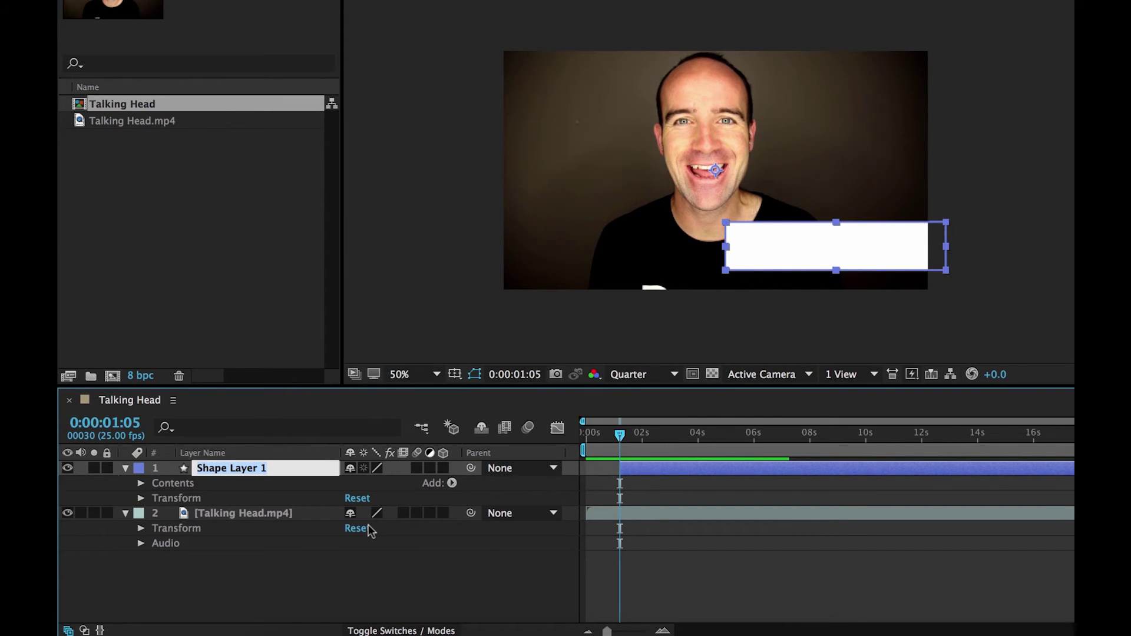
type("Lower third backg")
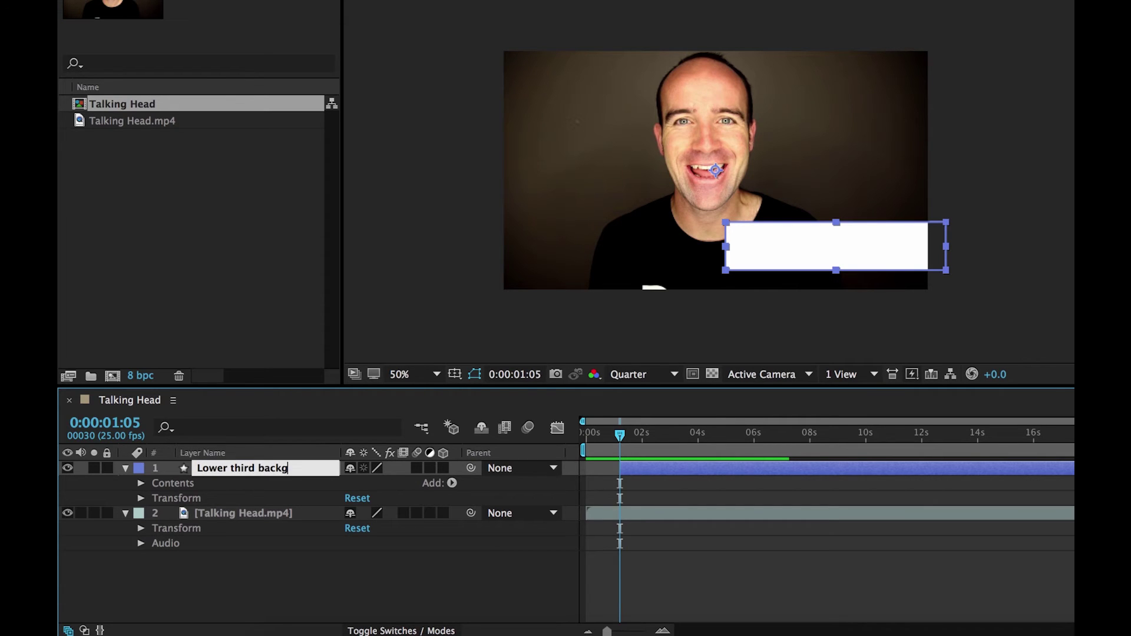
type("round")
key("Return")
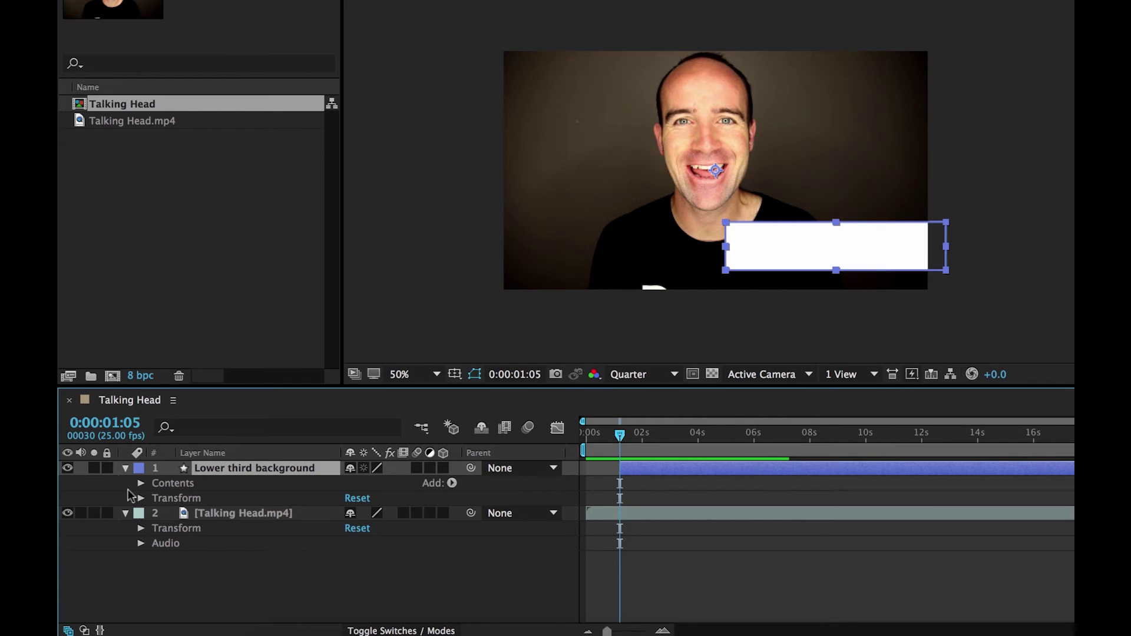
- Keyframe the Lower third background layer's Opacity at 0%
left_click(140, 498)
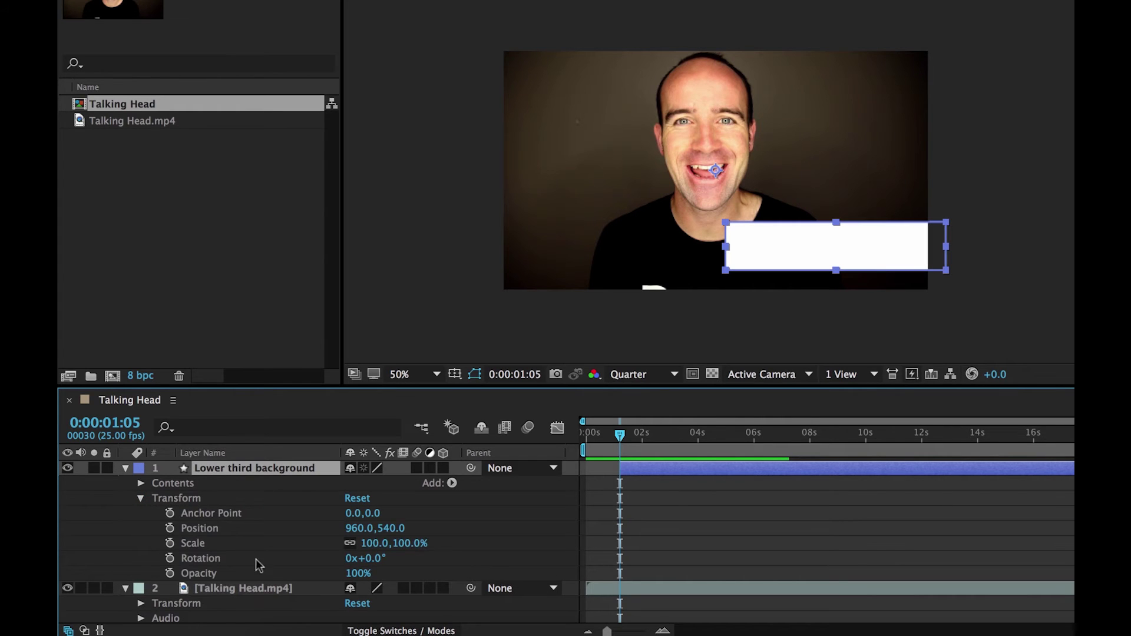
left_click(171, 573)
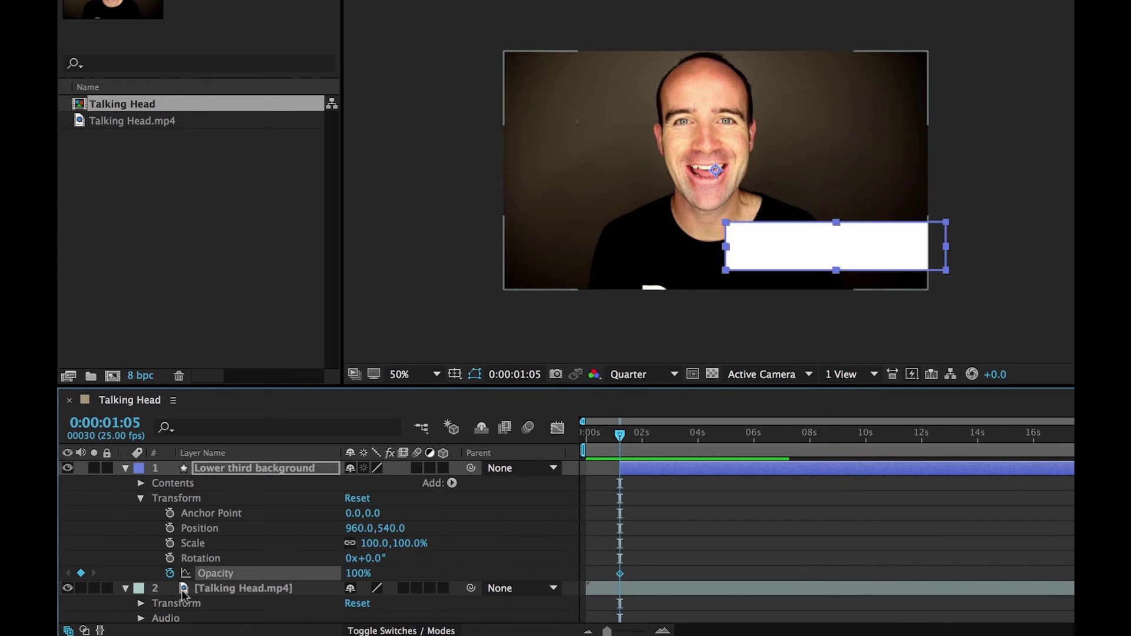
left_click(358, 573)
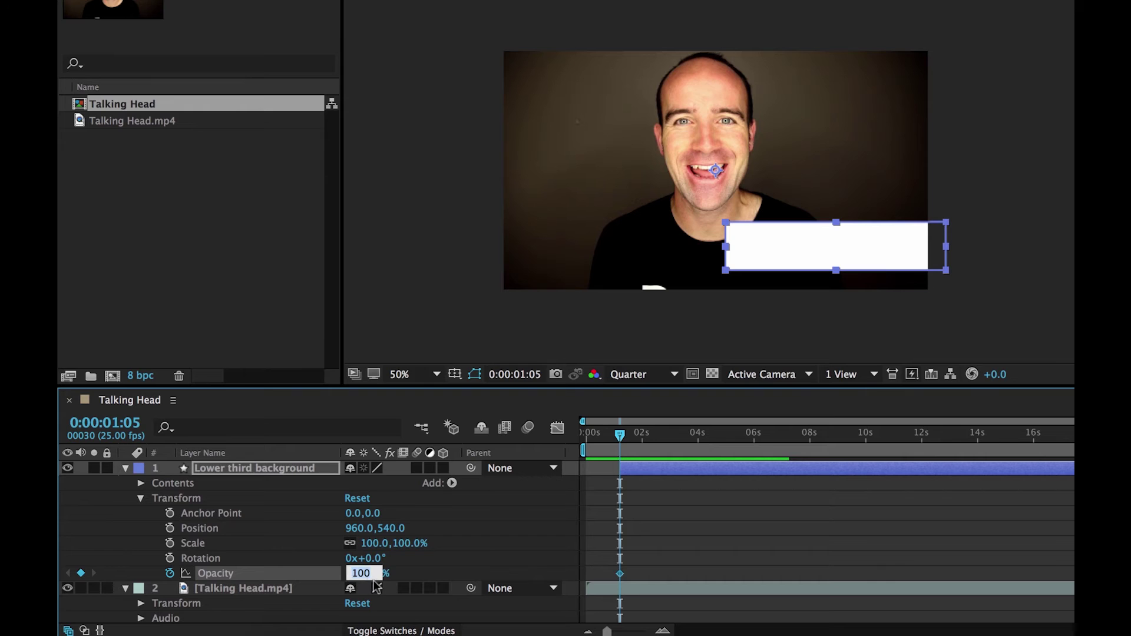
type("0")
key("Return")
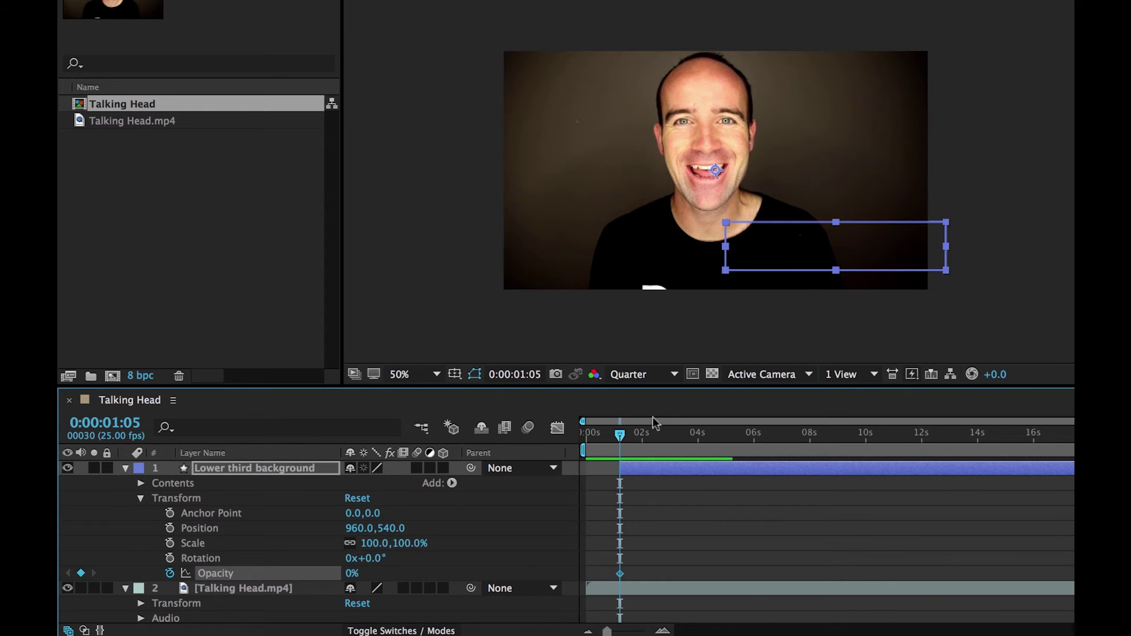
- Add a 100% Opacity keyframe at 0:00:01:16, then return the playhead before the fade
left_click(622, 436)
mouse_move(622, 435)
left_mouse_down()
mouse_move(645, 438)
mouse_move(632, 445)
left_mouse_up()
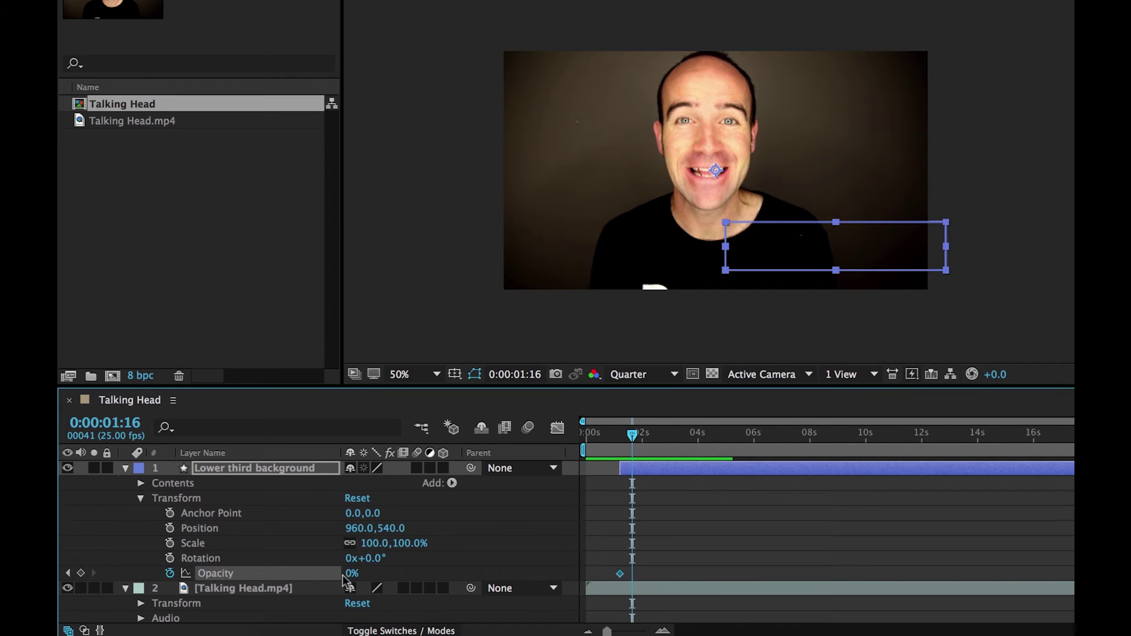
left_click(351, 574)
type("100")
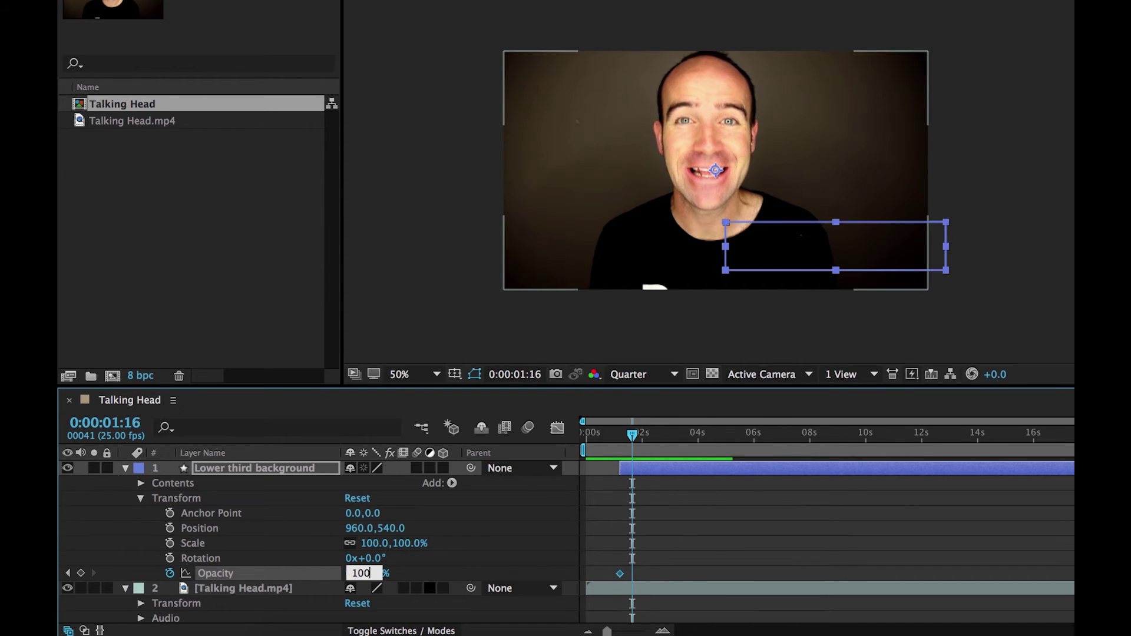
type("0%")
key("Return")
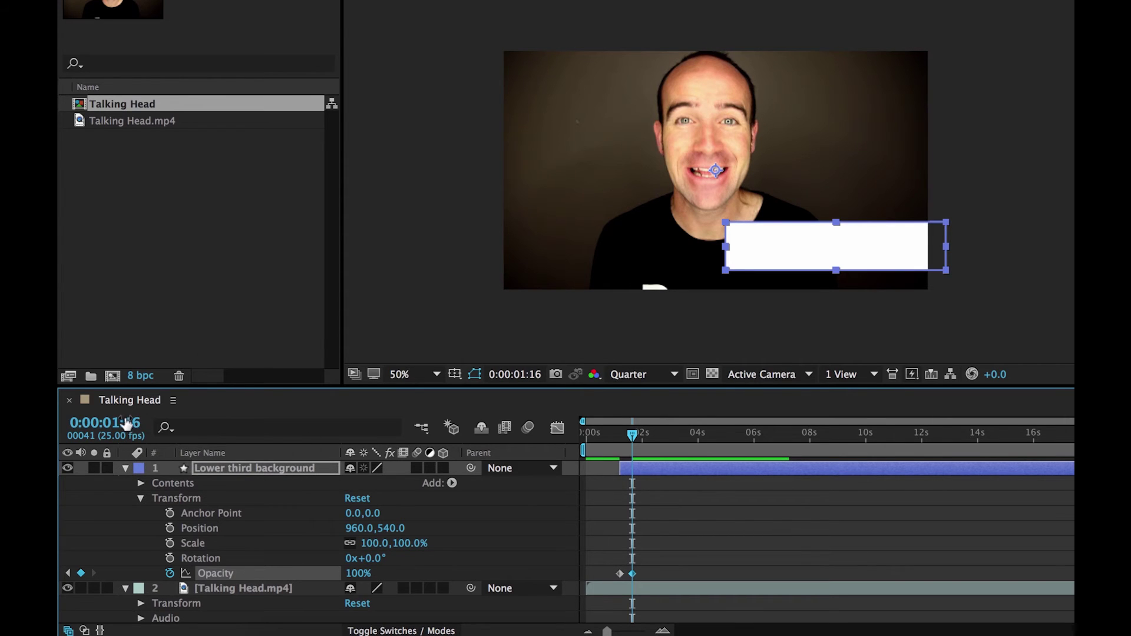
left_click(124, 424)
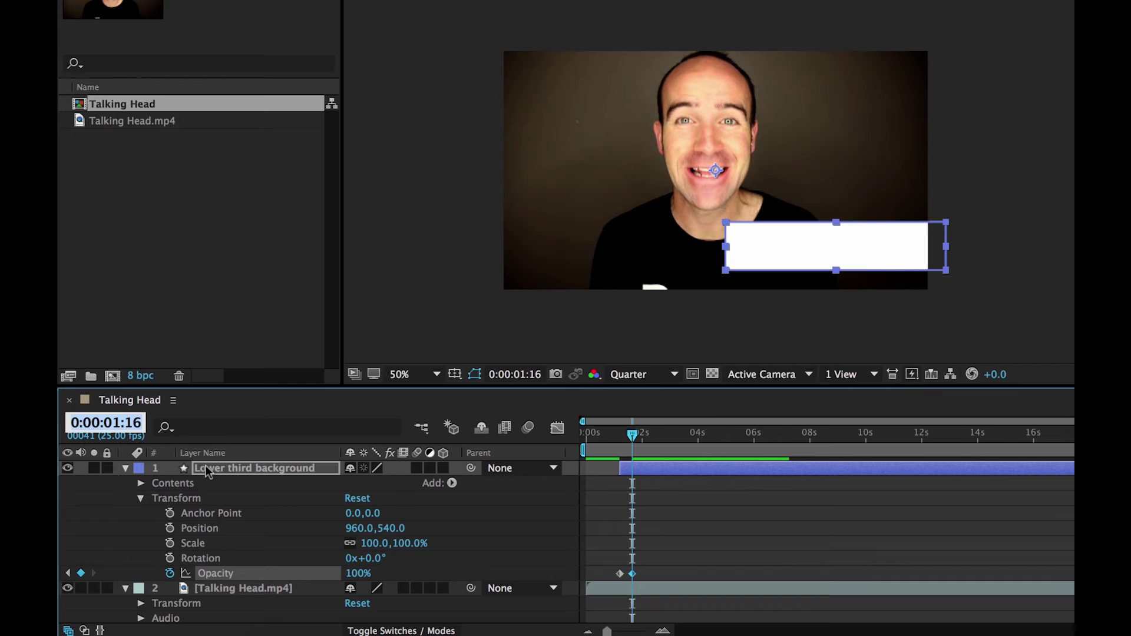
type("116")
key("Return")
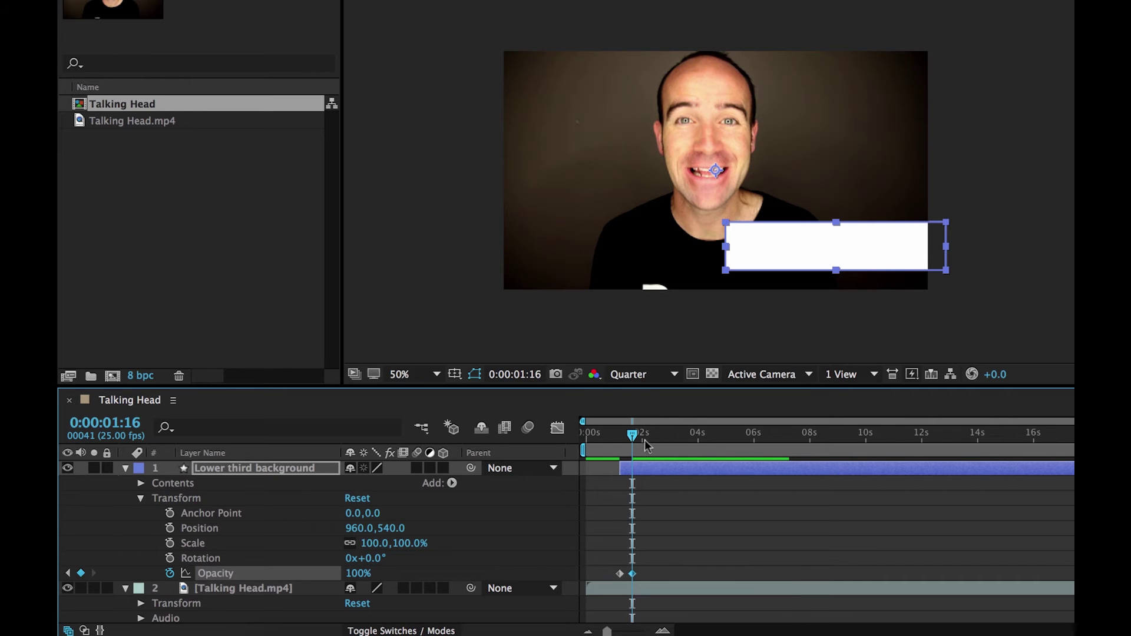
mouse_move(633, 435)
left_mouse_down()
mouse_move(621, 442)
mouse_move(632, 436)
left_mouse_up()
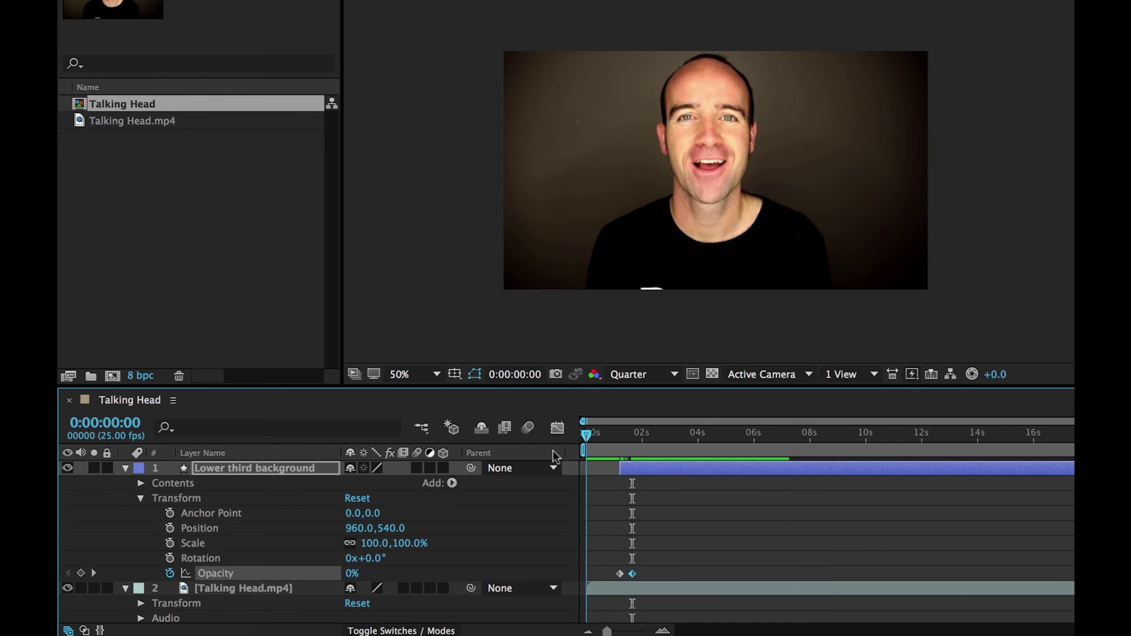
- Preview the fade-in, drag the 100% Opacity keyframe later, and preview again
key("space")
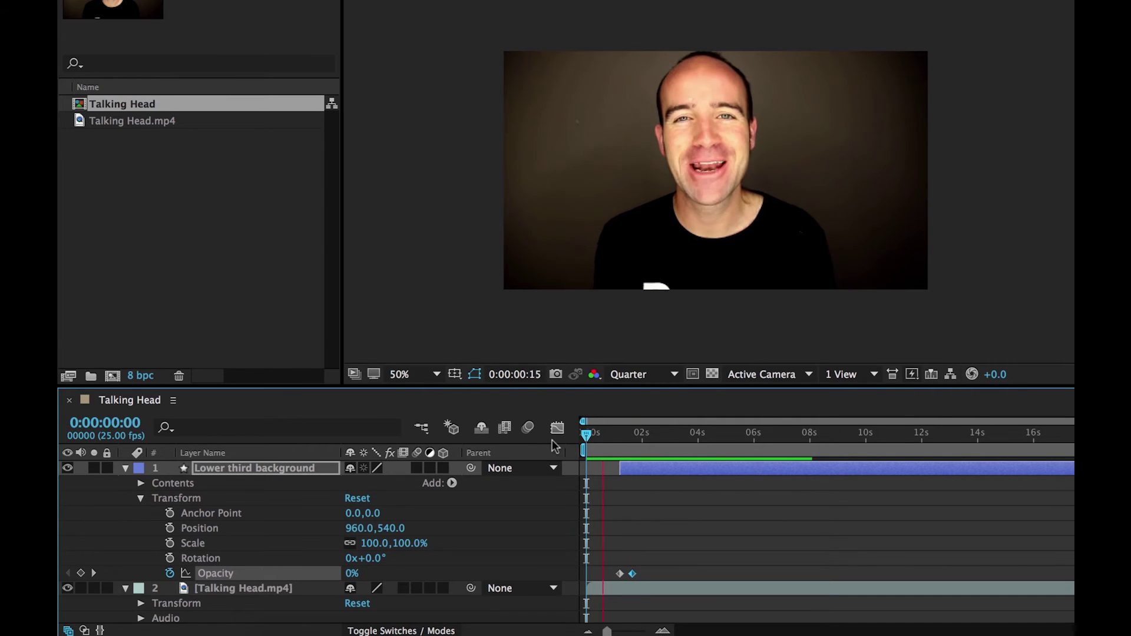
key("space")
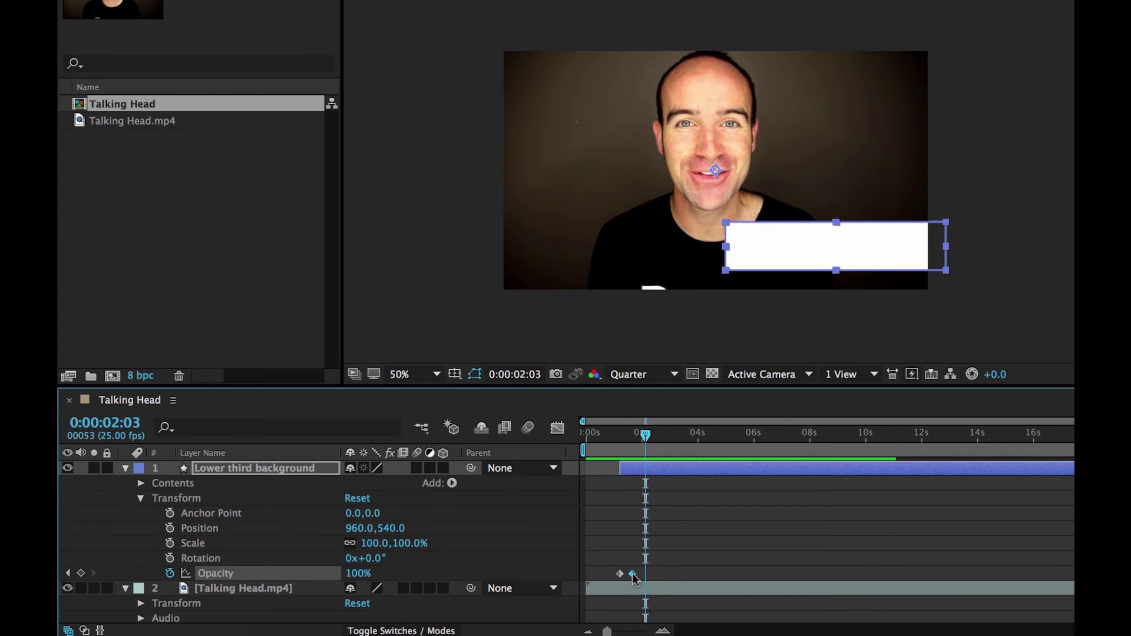
left_click_drag(632, 574, 673, 573)
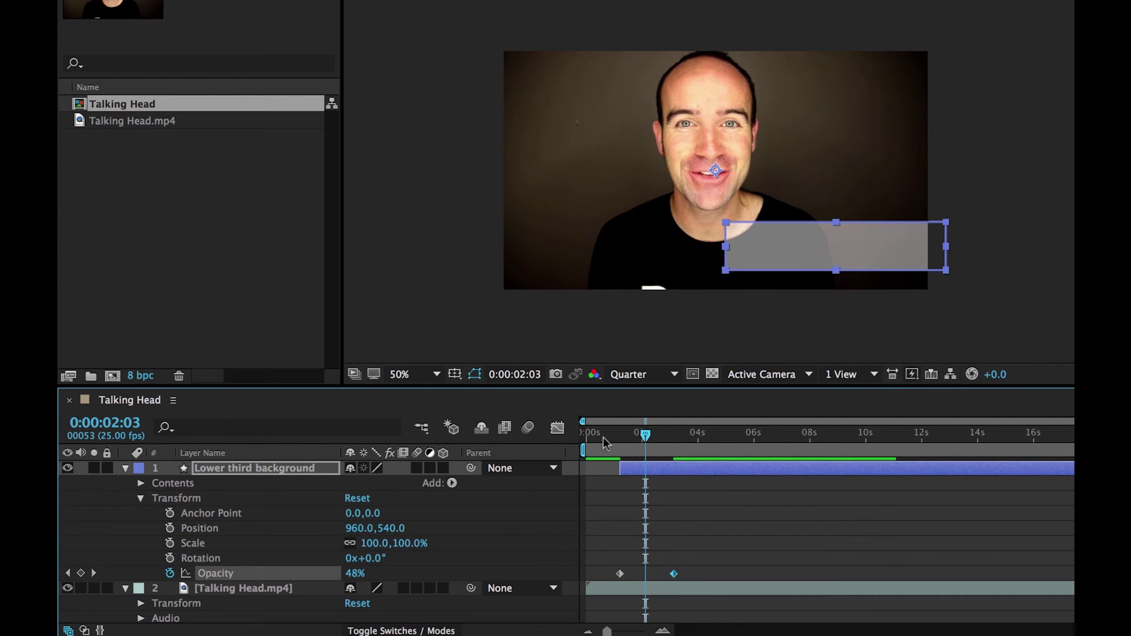
key("Home")
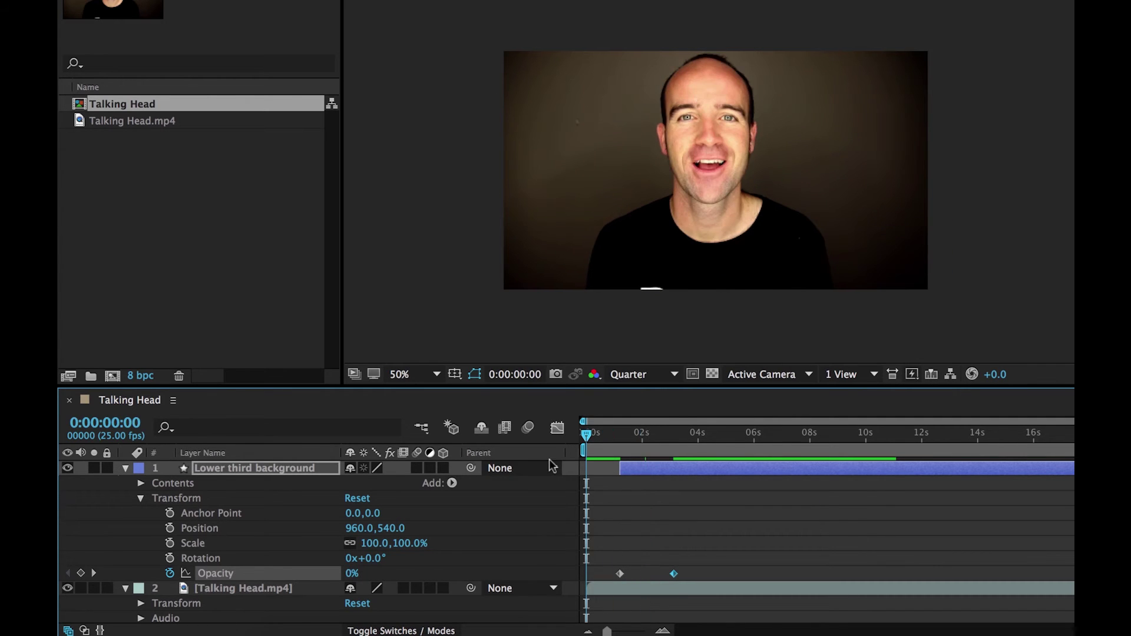
key("space")
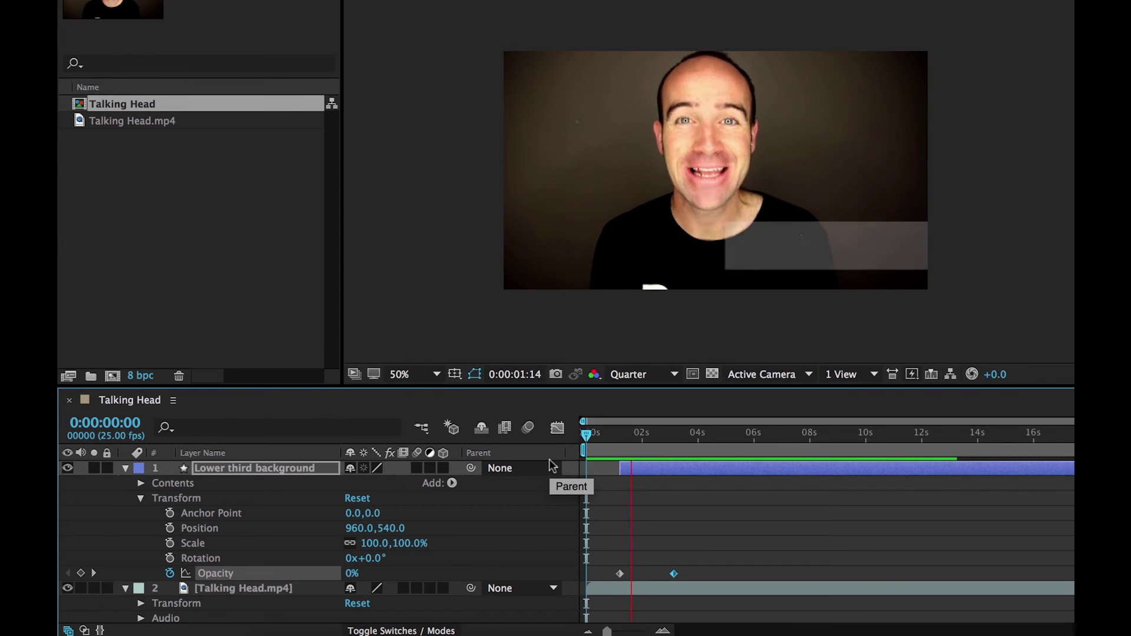
key("space")
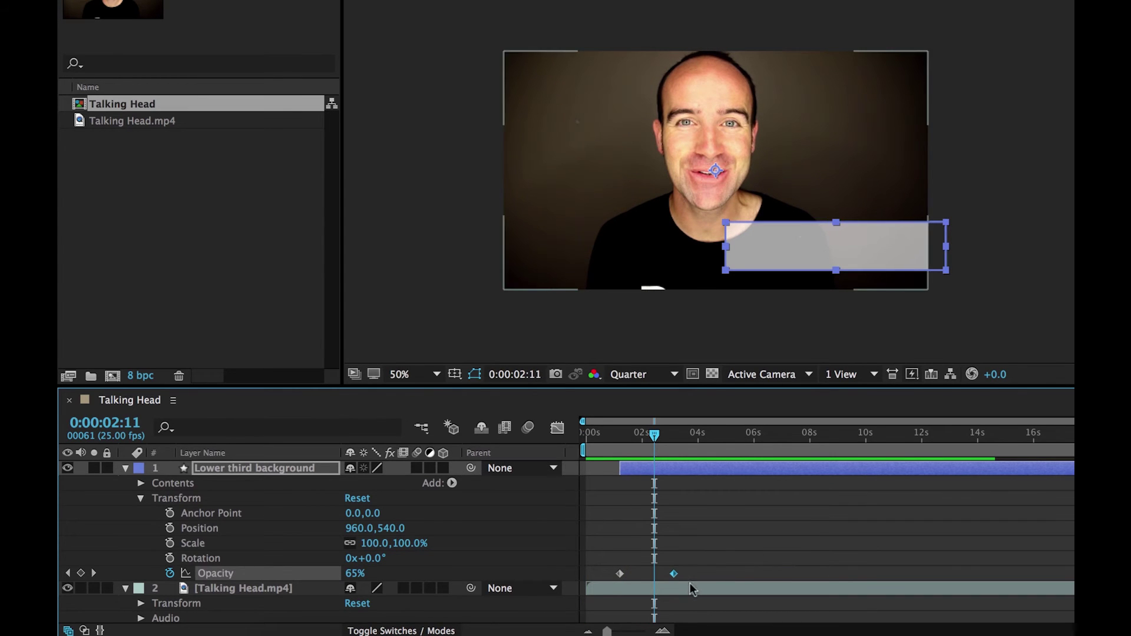
- Move the 100% Opacity keyframe back for a short fade and preview it
left_click_drag(673, 573, 631, 573)
left_click(609, 447)
key("space")
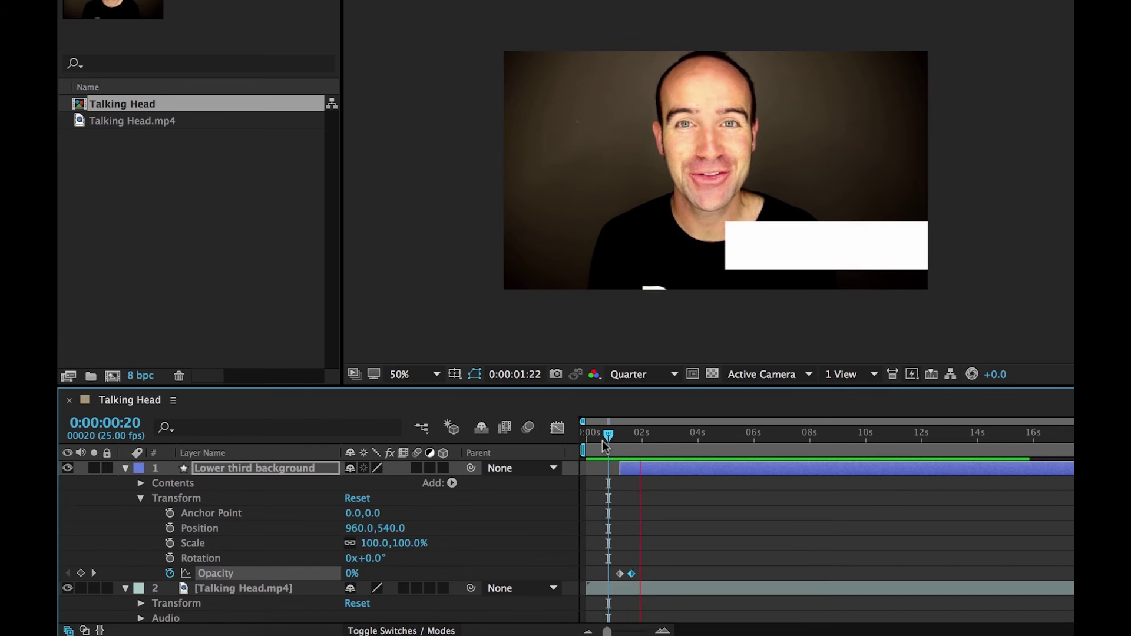
key("space")
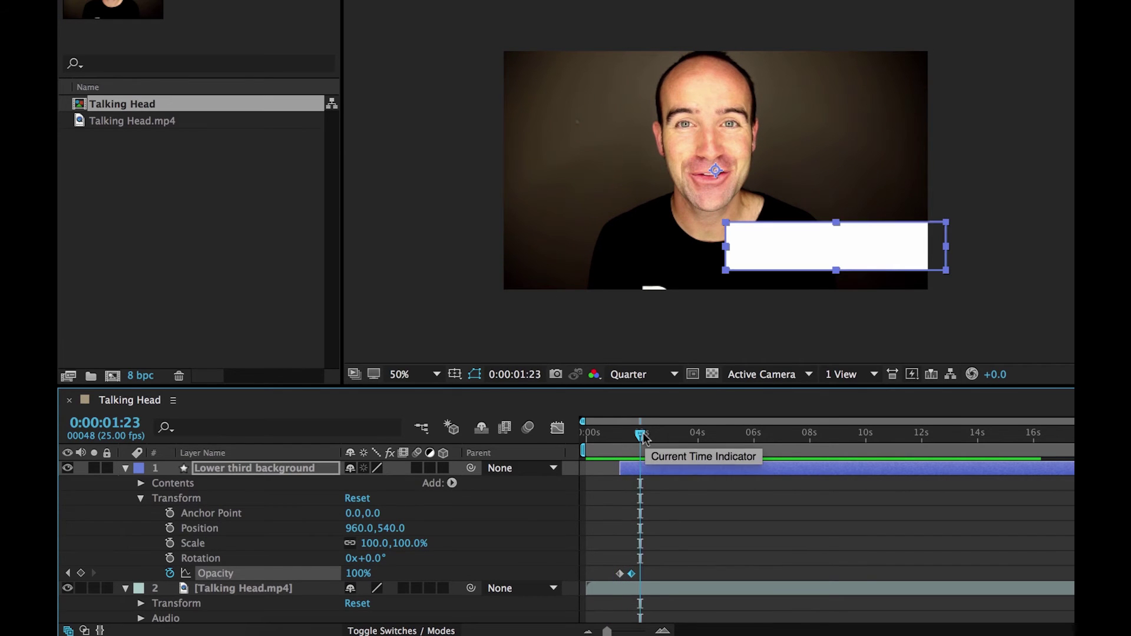
- Collapse the properties of the Lower third background and Talking Head layers
left_click_drag(639, 434, 649, 434)
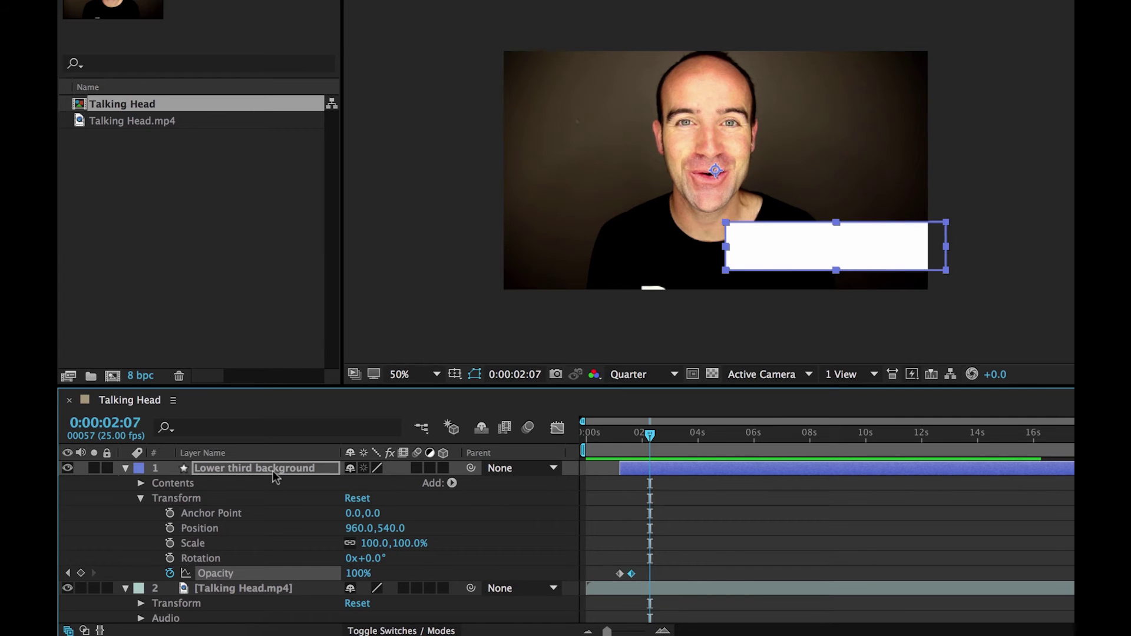
left_click(126, 469)
left_click(126, 483)
left_click(300, 509)
left_click(255, 493)
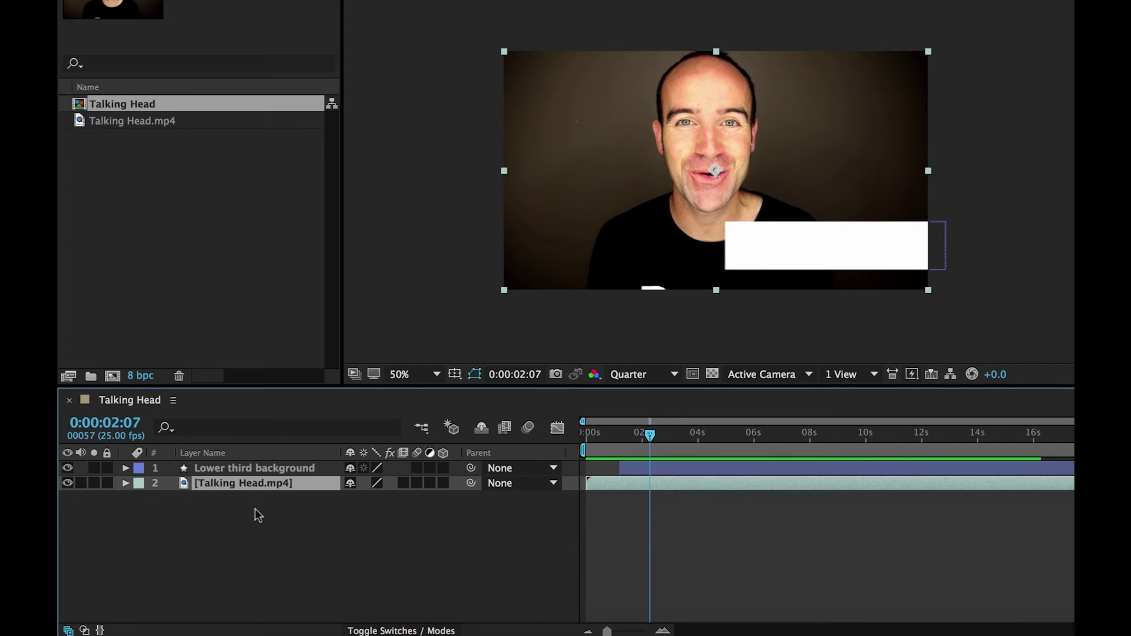
left_click(280, 467)
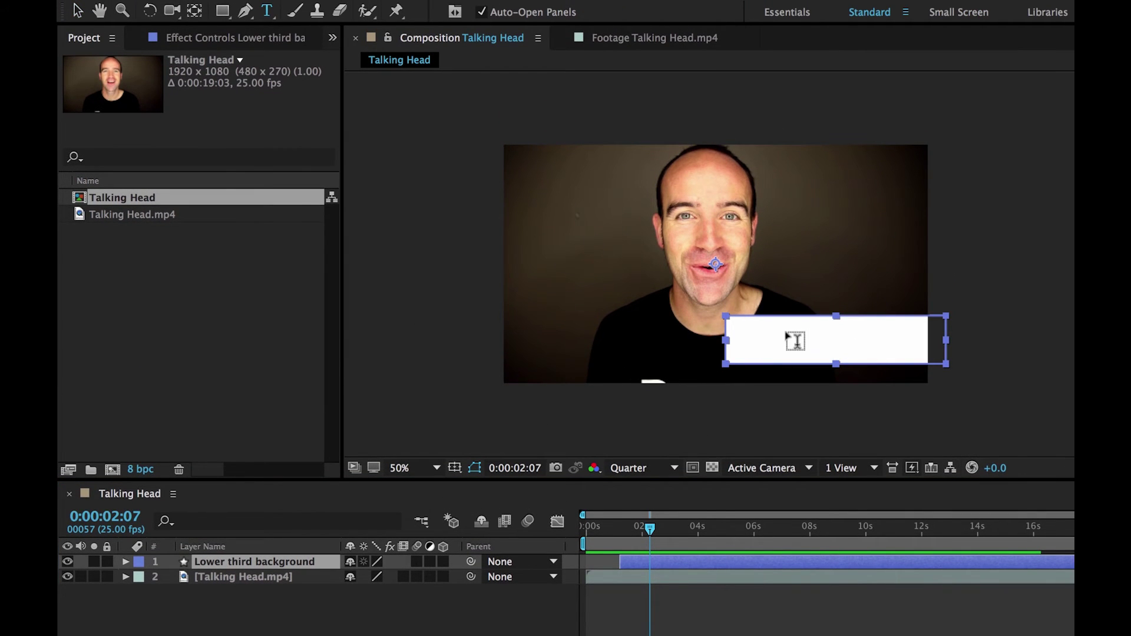
- Type 'Daniel Walter Scott' on the box in Museo Slab 700, 71 px, black
left_click(763, 341)
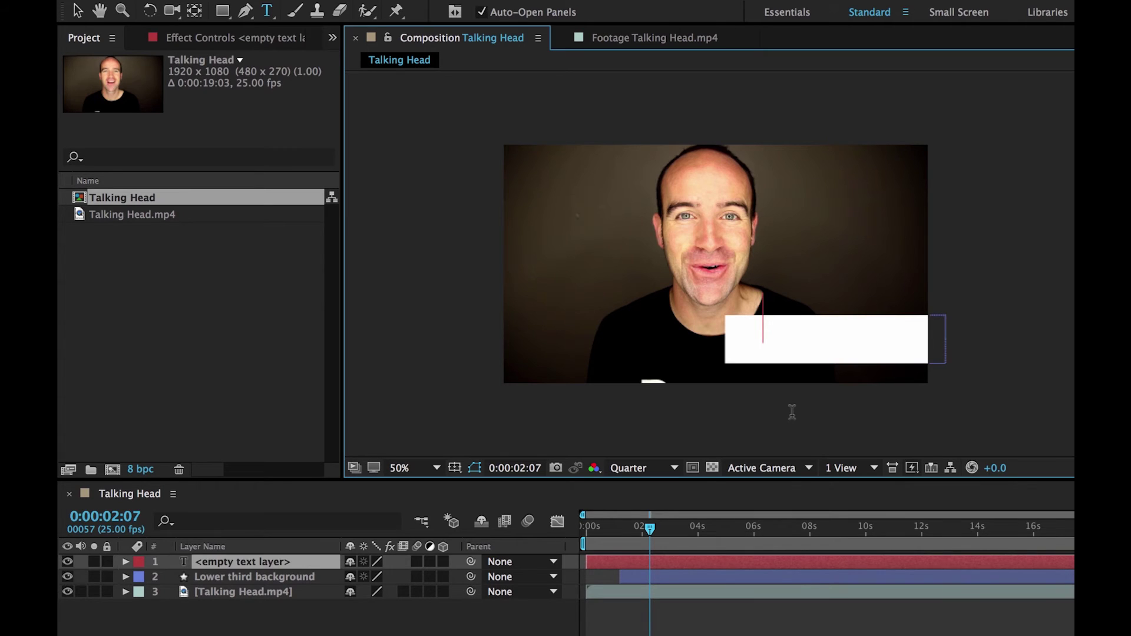
type("Daniel Walter Scott")
key("ctrl+a")
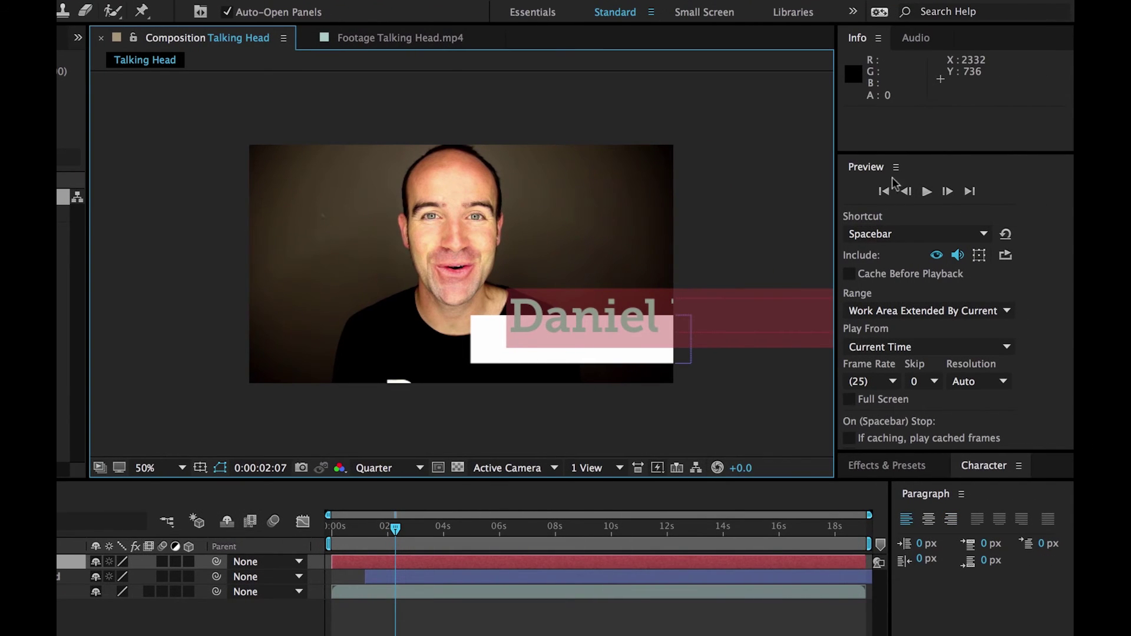
left_click(983, 467)
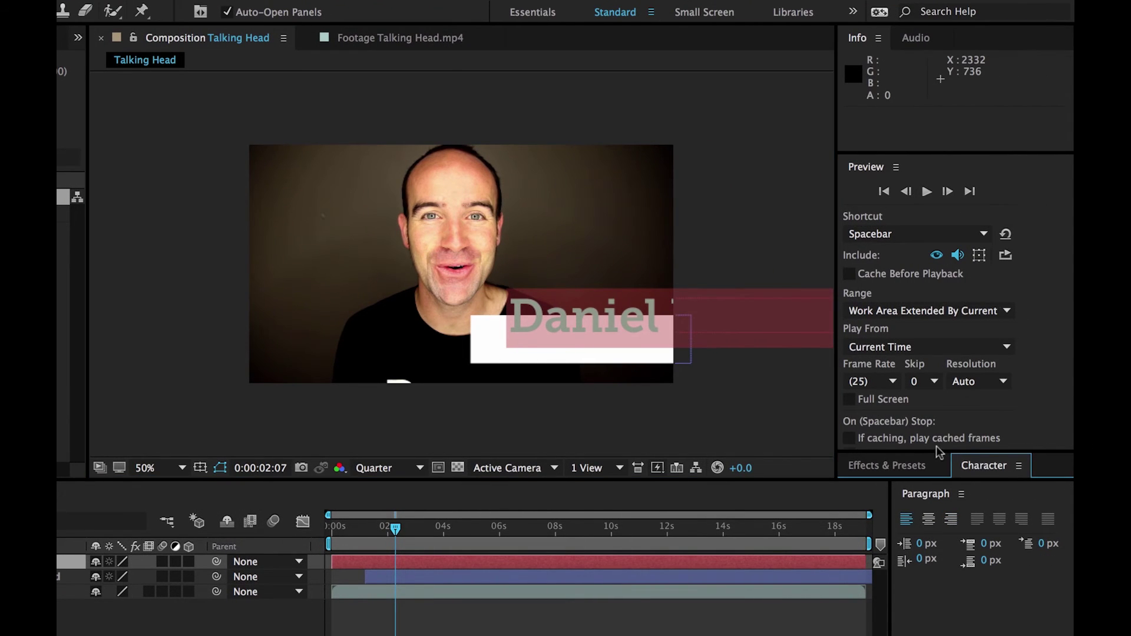
left_click_drag(936, 451, 910, 192)
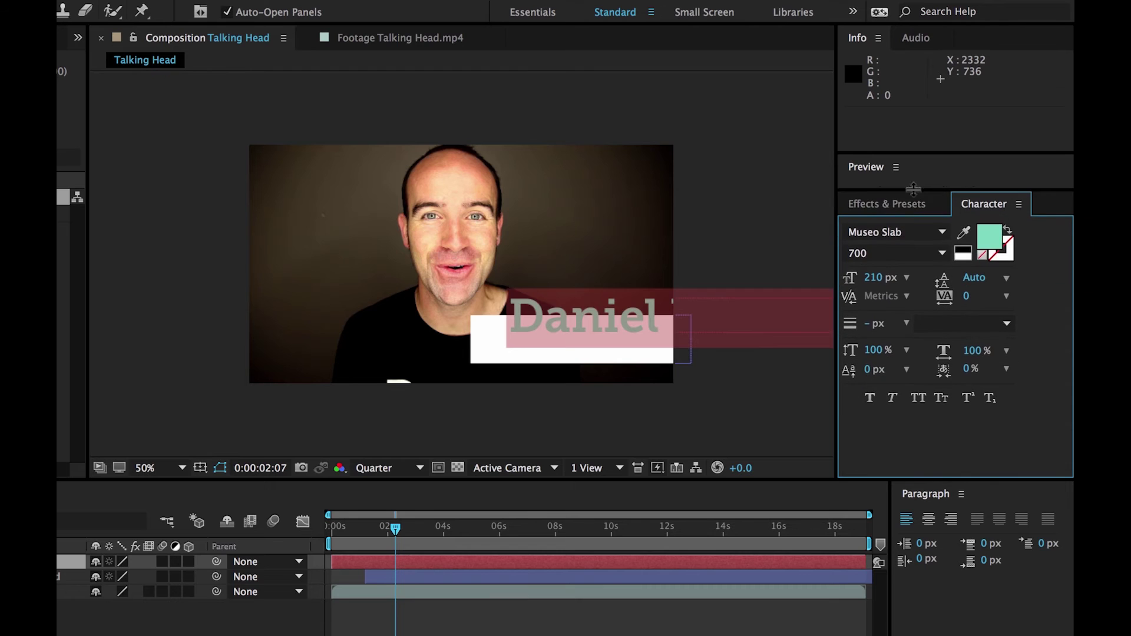
left_click_drag(914, 188, 913, 177)
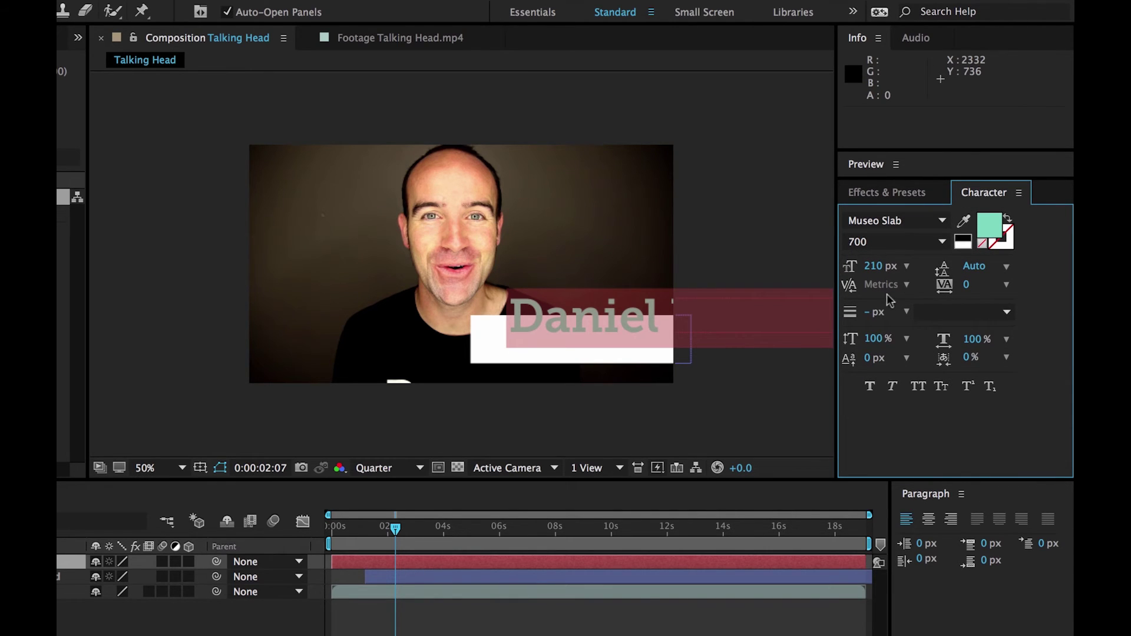
left_click_drag(879, 278, 769, 286)
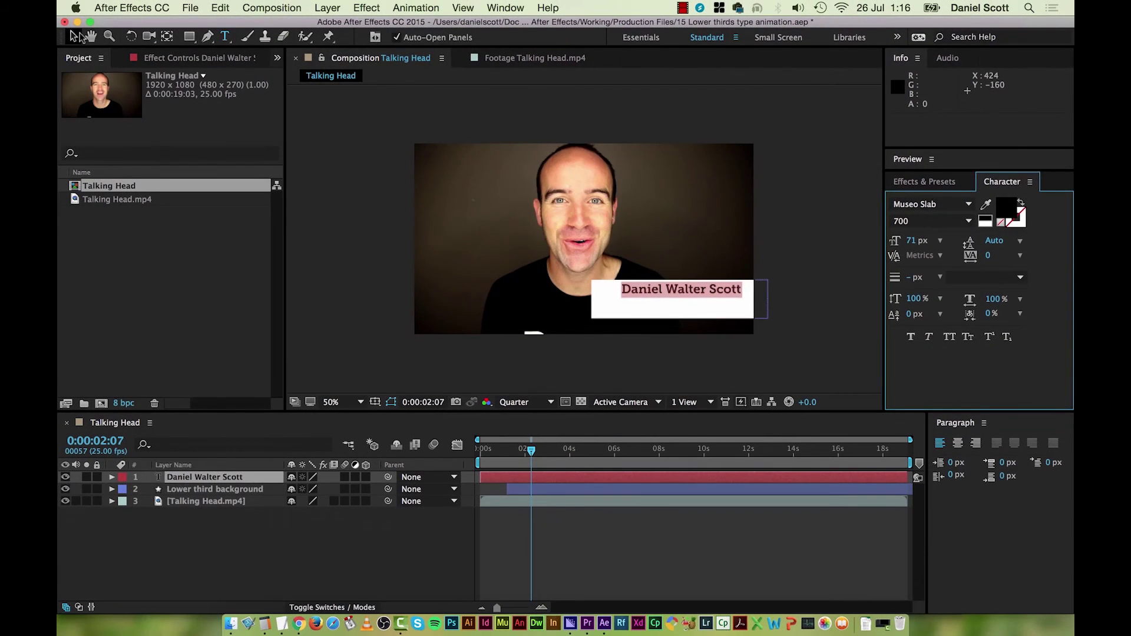
- Reposition the name and add a 39 px second line, 'FOUNDER OF BYOL'
left_click(73, 36)
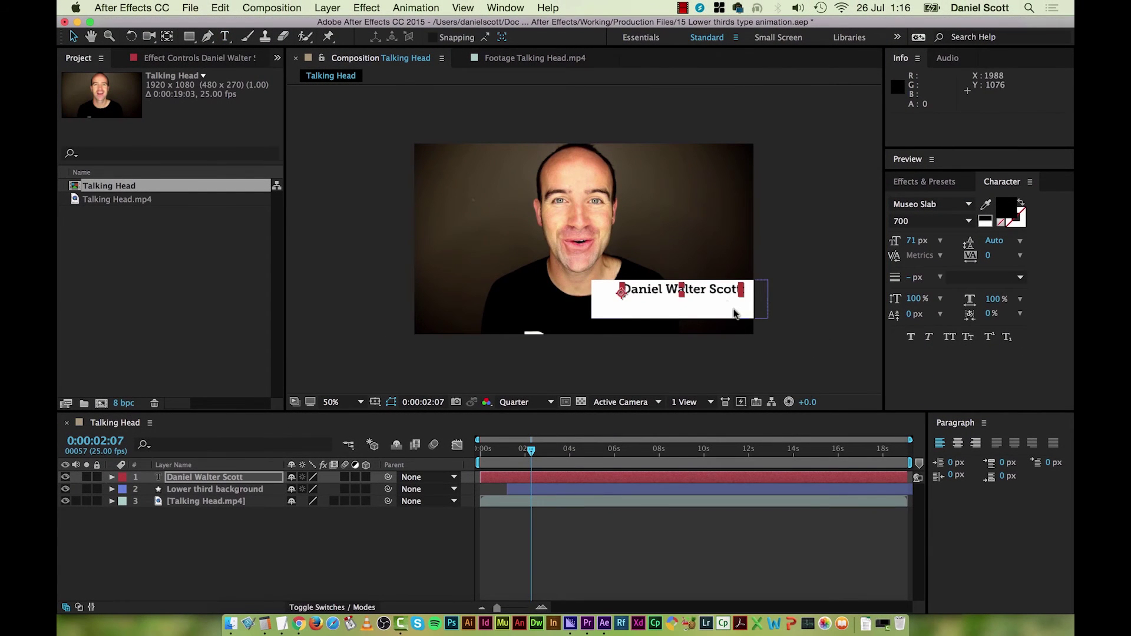
mouse_move(723, 297)
left_mouse_down()
mouse_move(709, 303)
mouse_move(711, 289)
left_mouse_up()
double_click(710, 289)
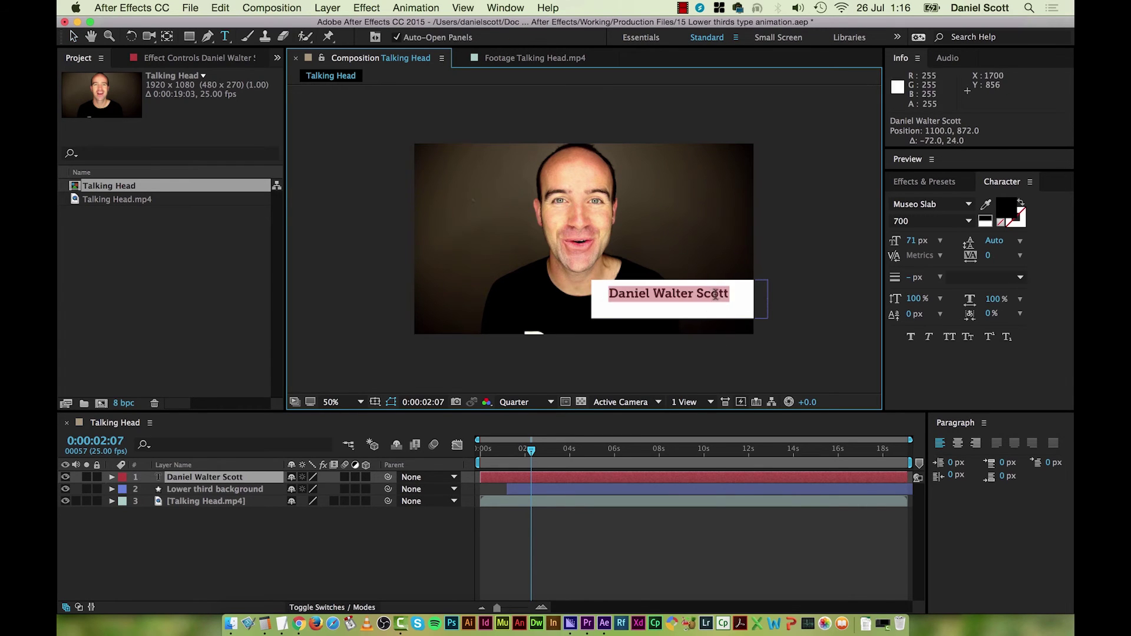
left_click(730, 295)
key("Return")
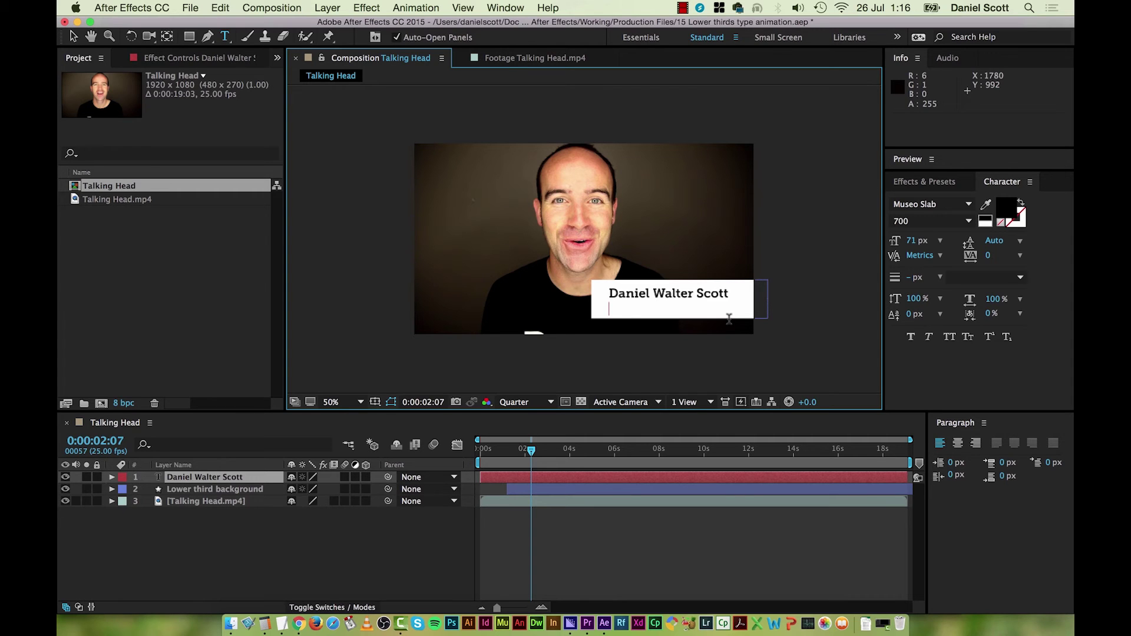
type("FOUNDER OF BYOL")
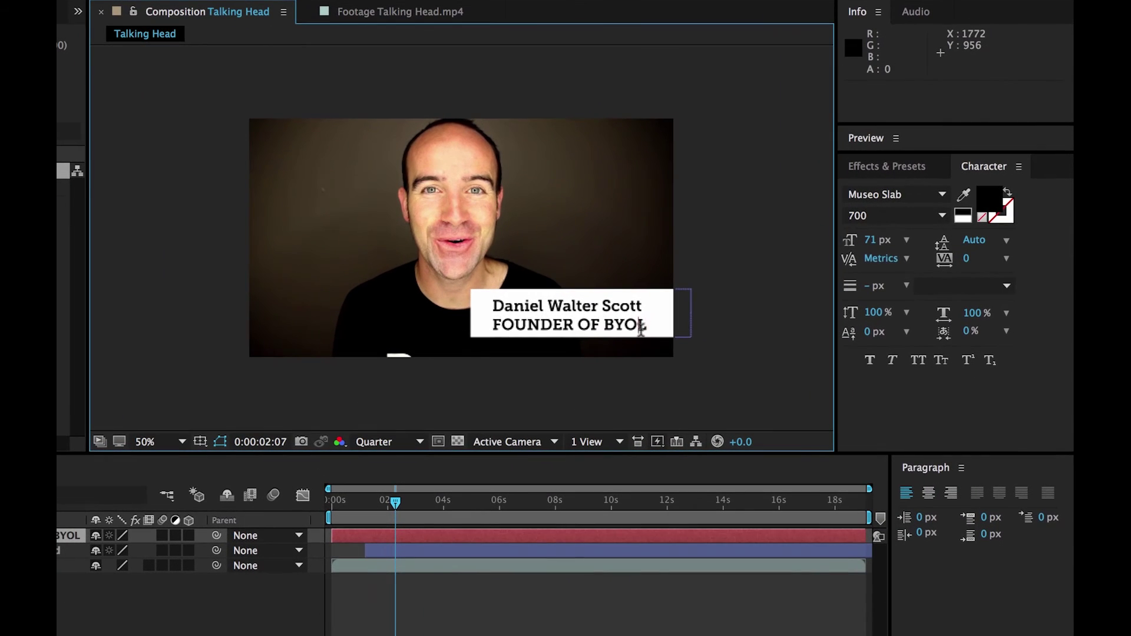
triple_click(727, 312)
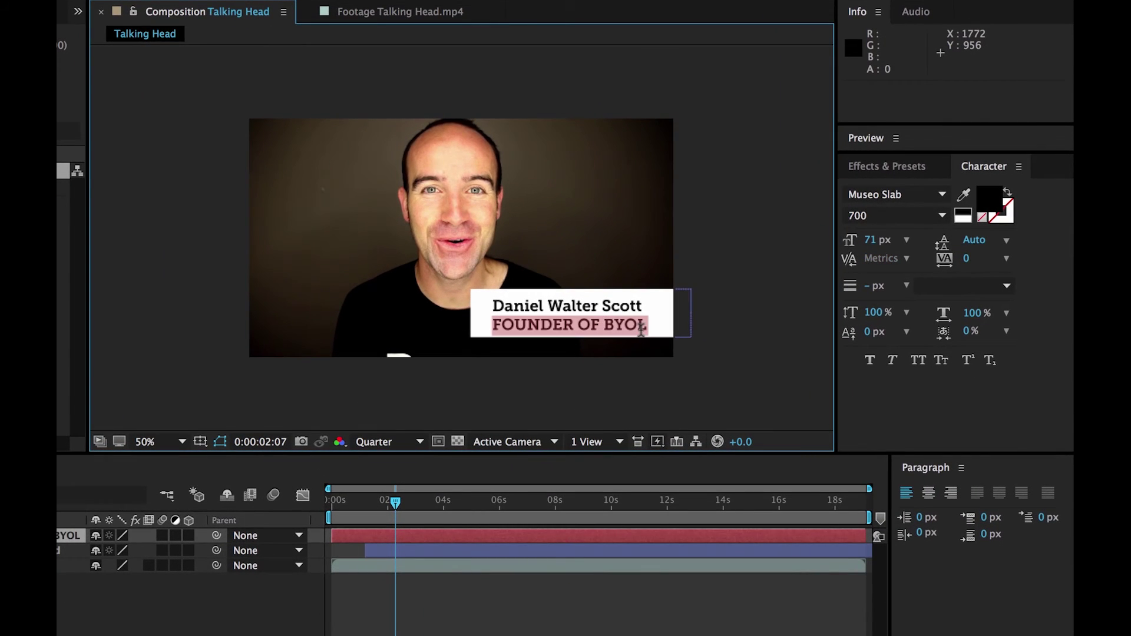
left_click(870, 239)
type("39")
key("Return")
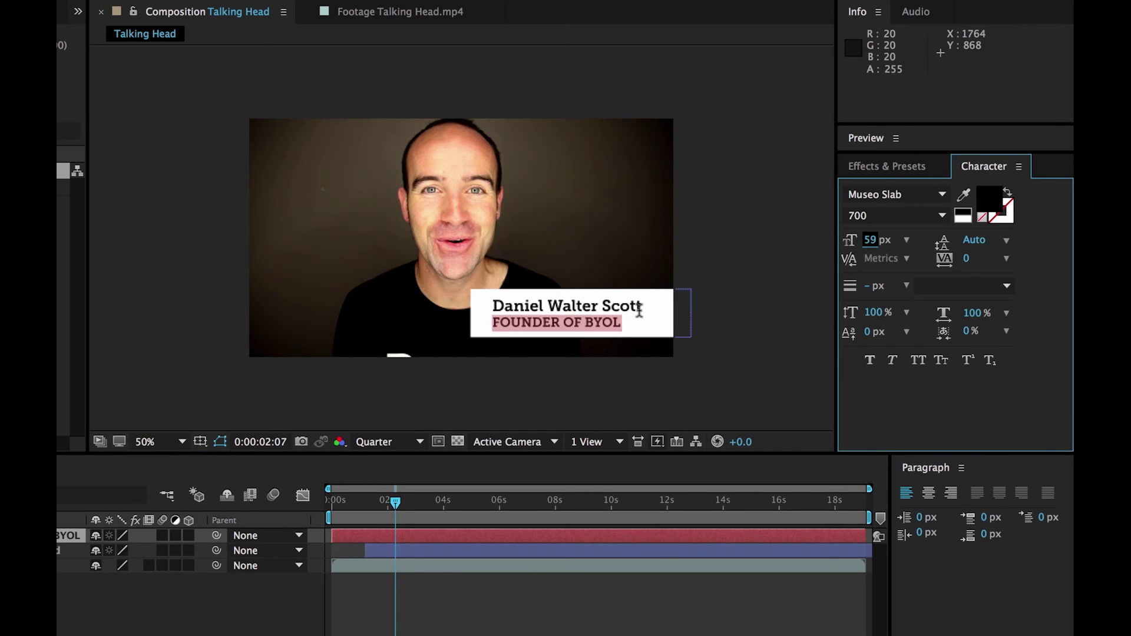
- Give the Daniel Walter Scott line the lighter 300 font weight
triple_click(639, 308)
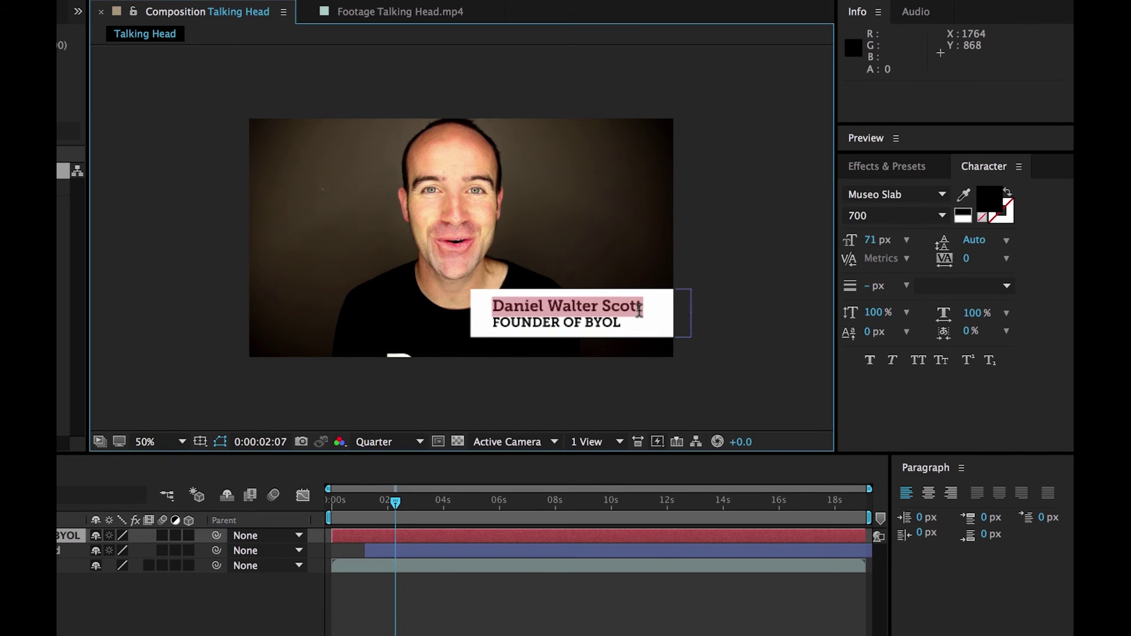
left_click(937, 216)
left_click(872, 248)
left_click(584, 323)
left_click_drag(622, 324, 489, 323)
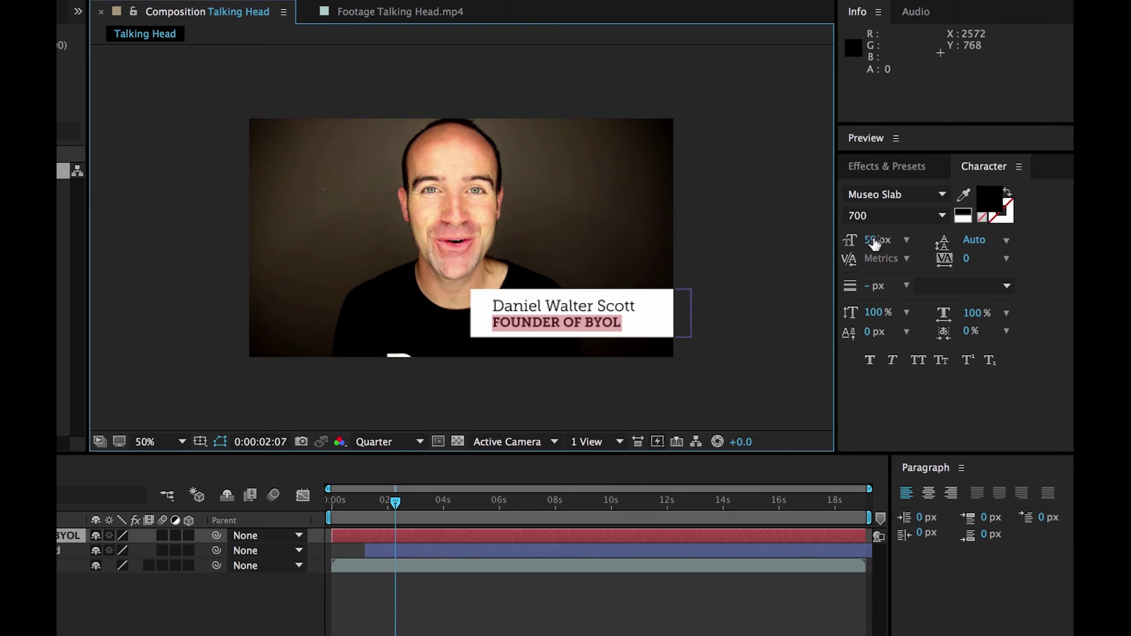
- Shrink the FOUNDER OF BYOL line further and fit the composition in the viewer
left_click(873, 239)
type("30")
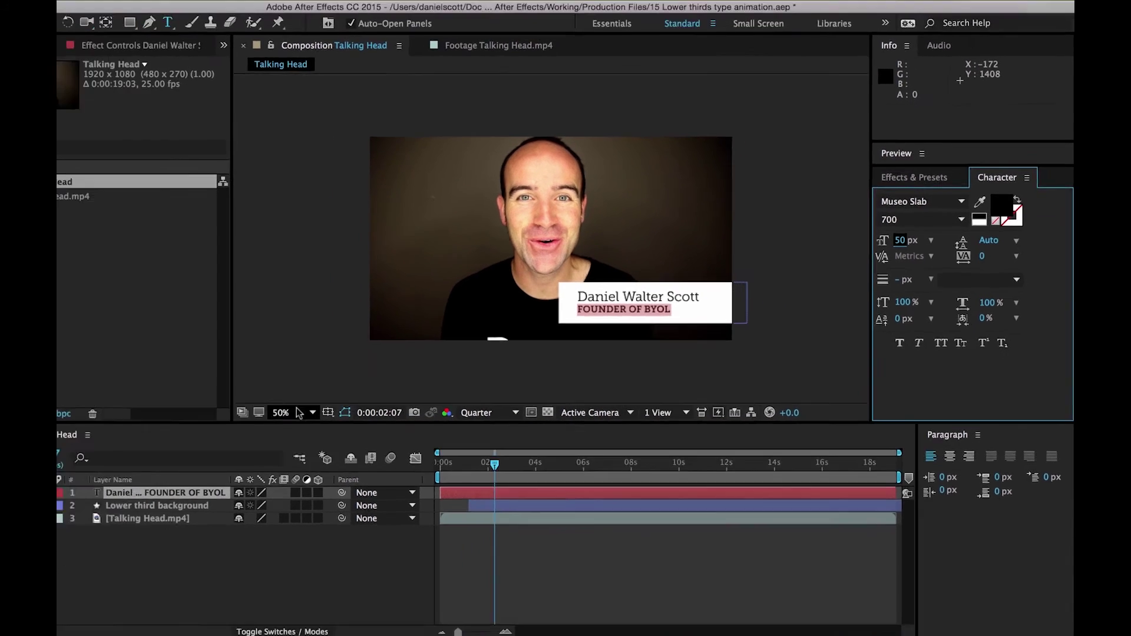
left_click(345, 405)
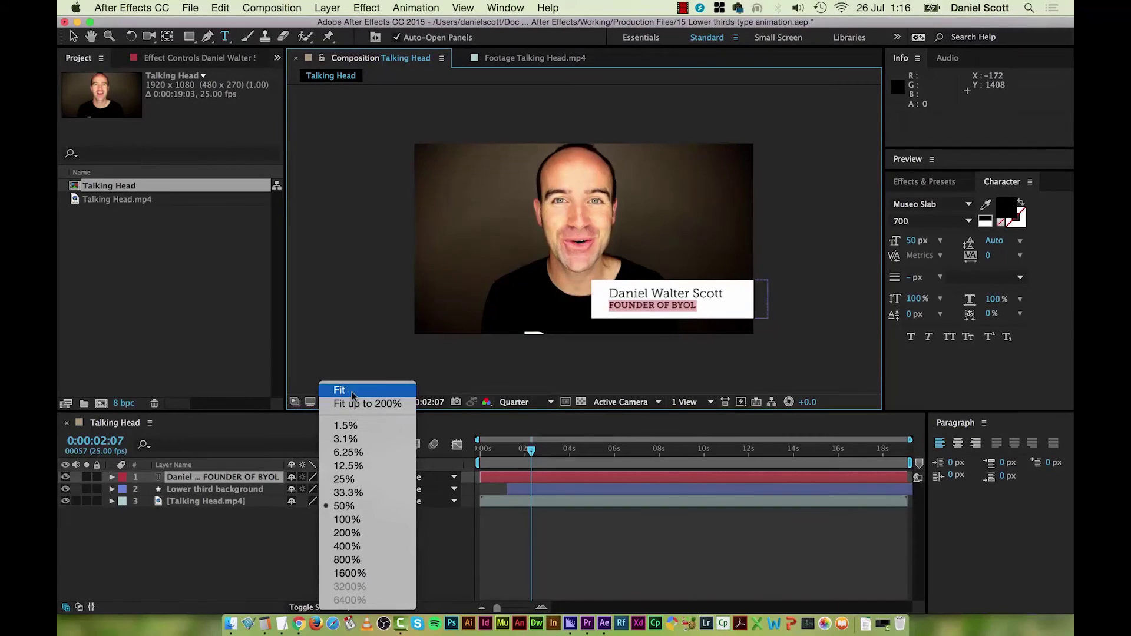
left_click(346, 405)
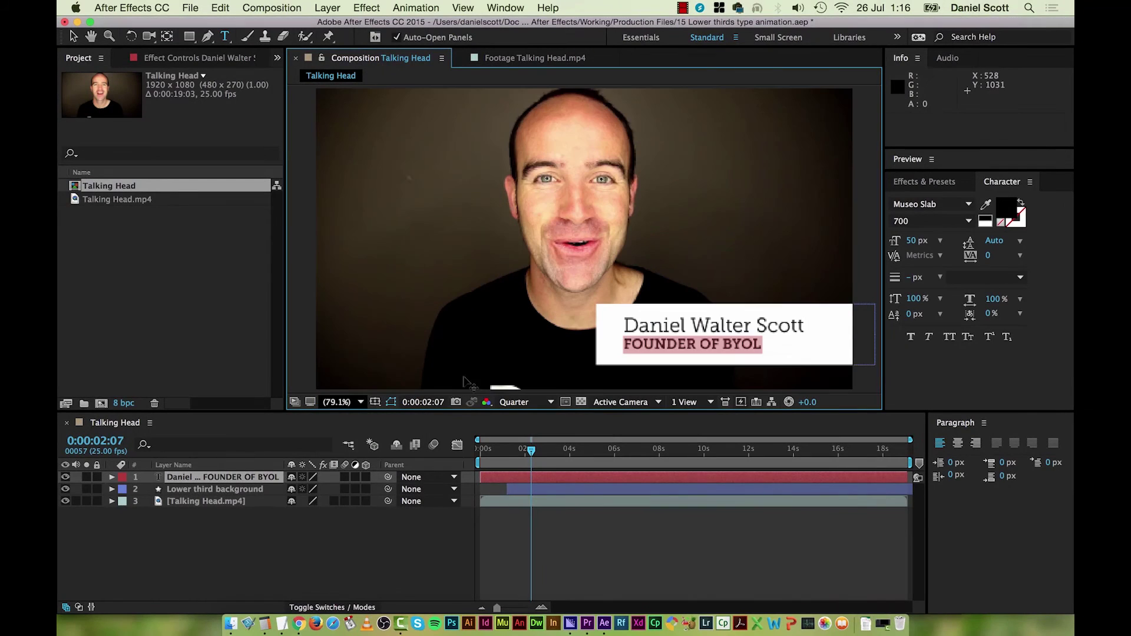
left_click(73, 37)
left_click(880, 265)
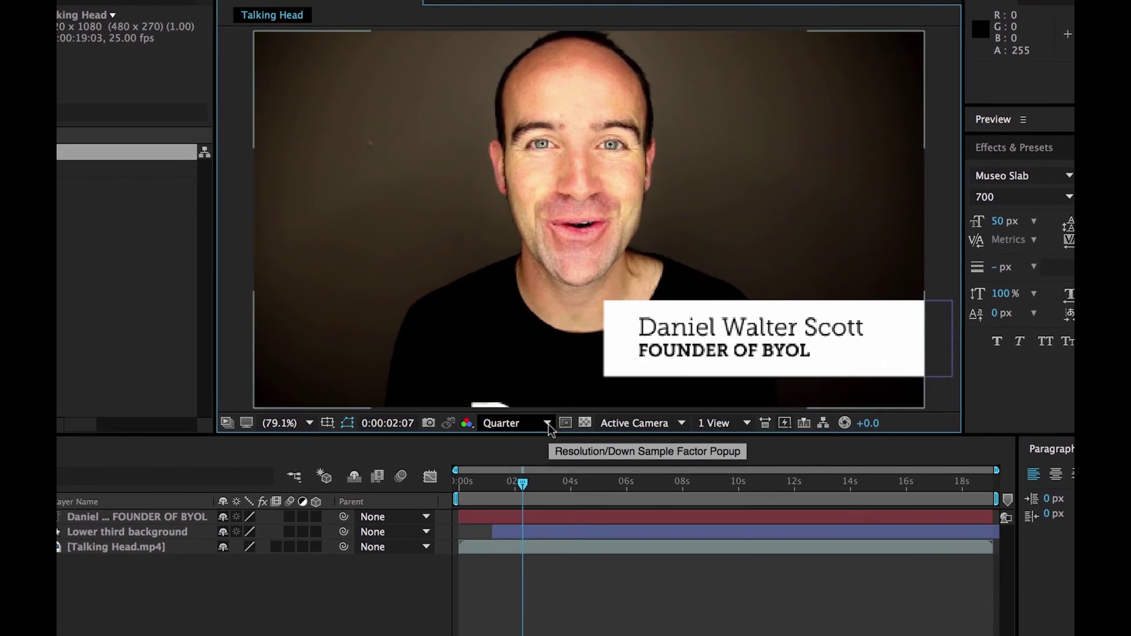
- Set the viewer resolution to Full and release Caps Lock
left_click(548, 423)
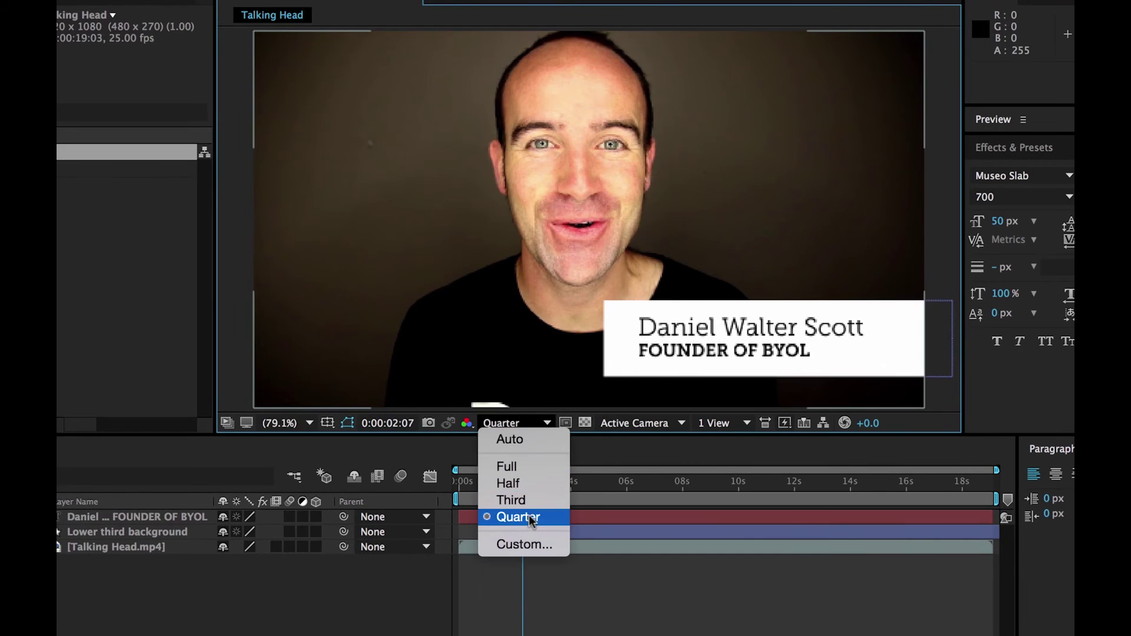
left_click(517, 474)
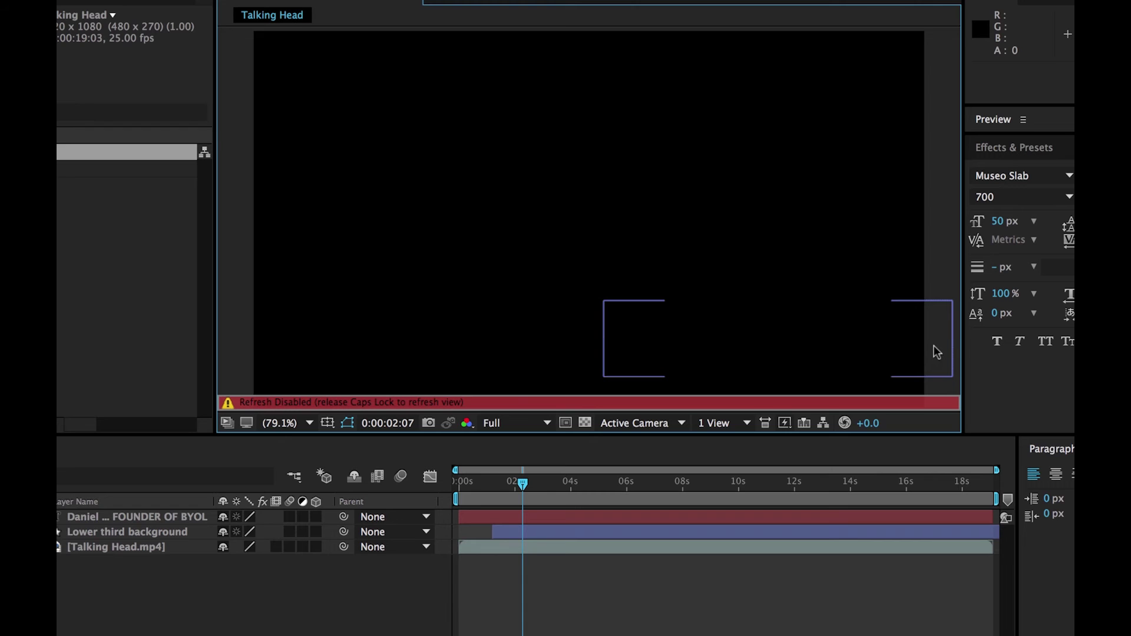
key("Caps_Lock")
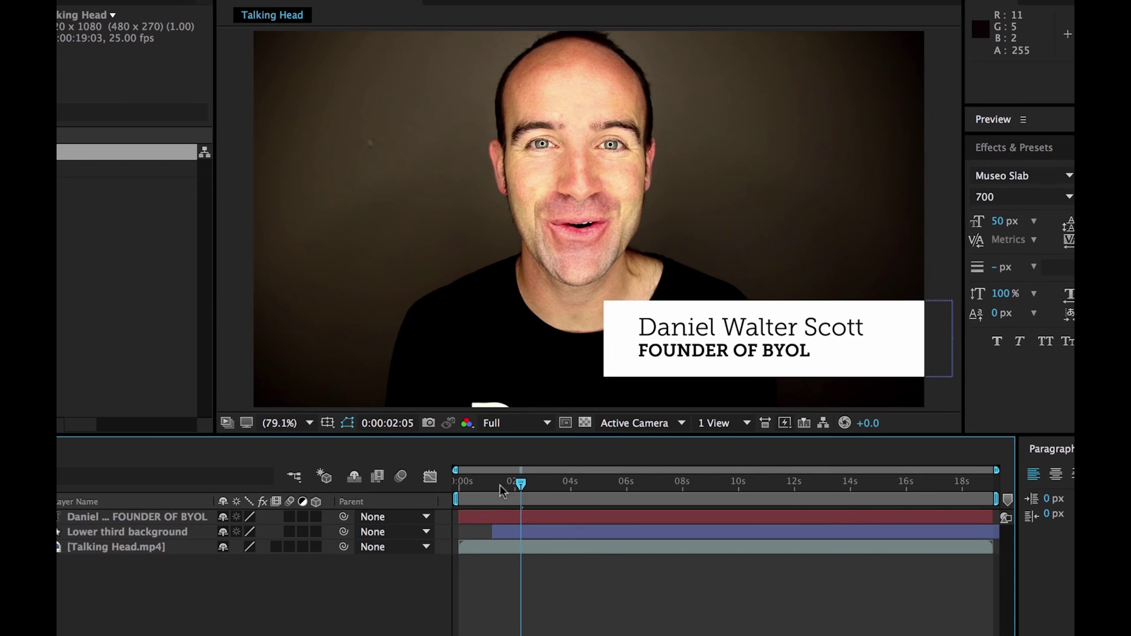
- Preview the composition and make the title layer start about 2 seconds in
left_click_drag(523, 484, 459, 483)
key("space")
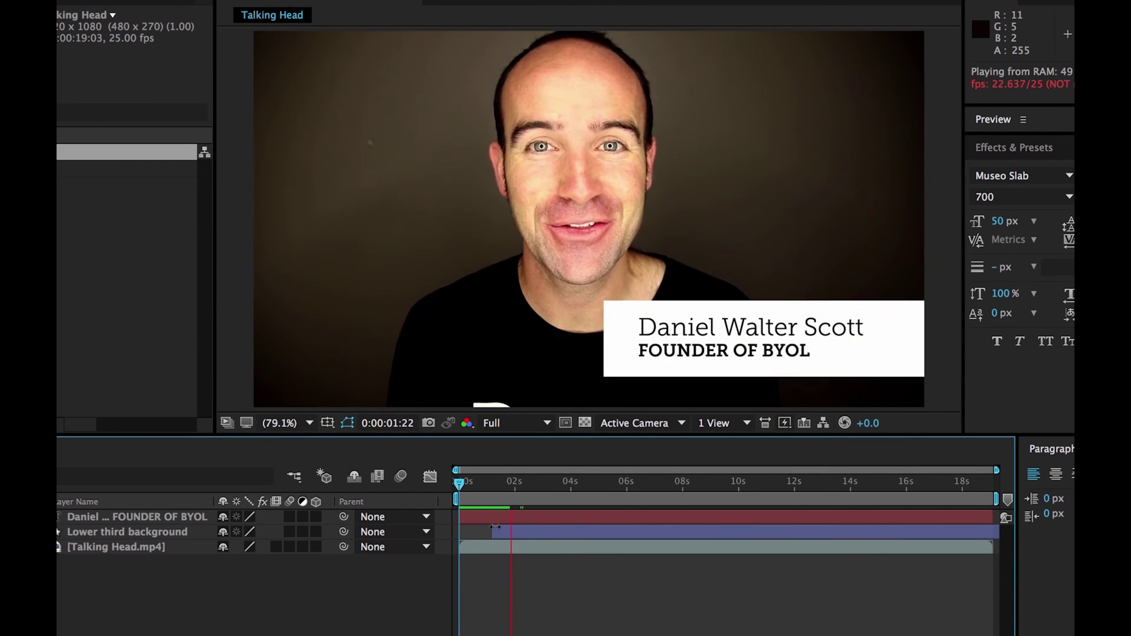
left_click(494, 520)
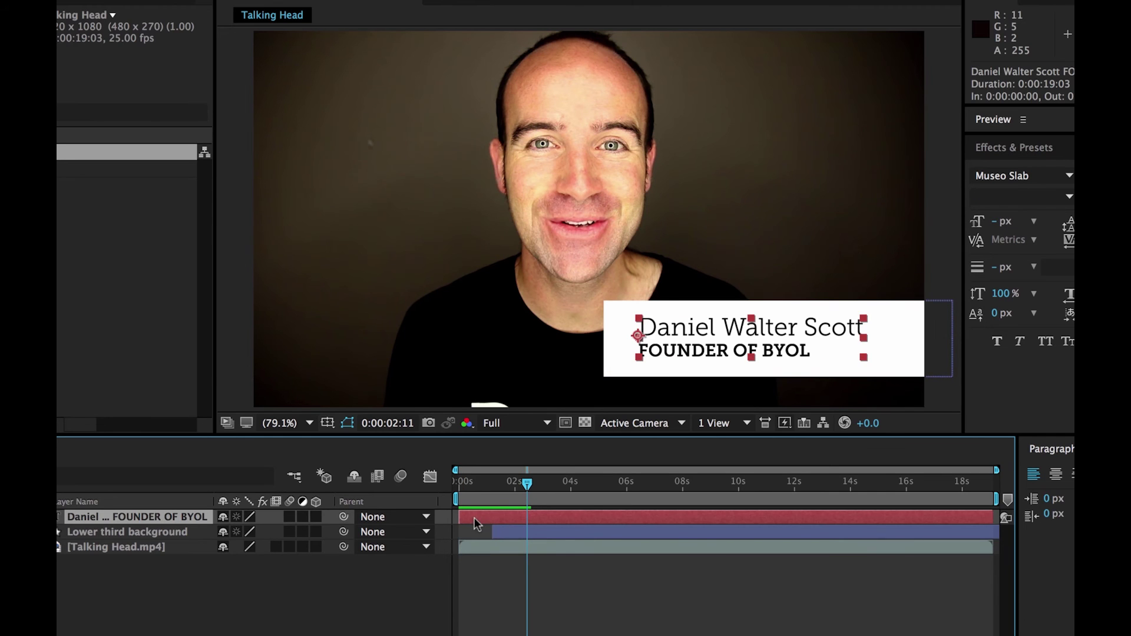
mouse_move(477, 520)
left_mouse_down()
mouse_move(535, 522)
mouse_move(506, 495)
mouse_move(519, 523)
mouse_move(530, 525)
mouse_move(513, 492)
left_mouse_up()
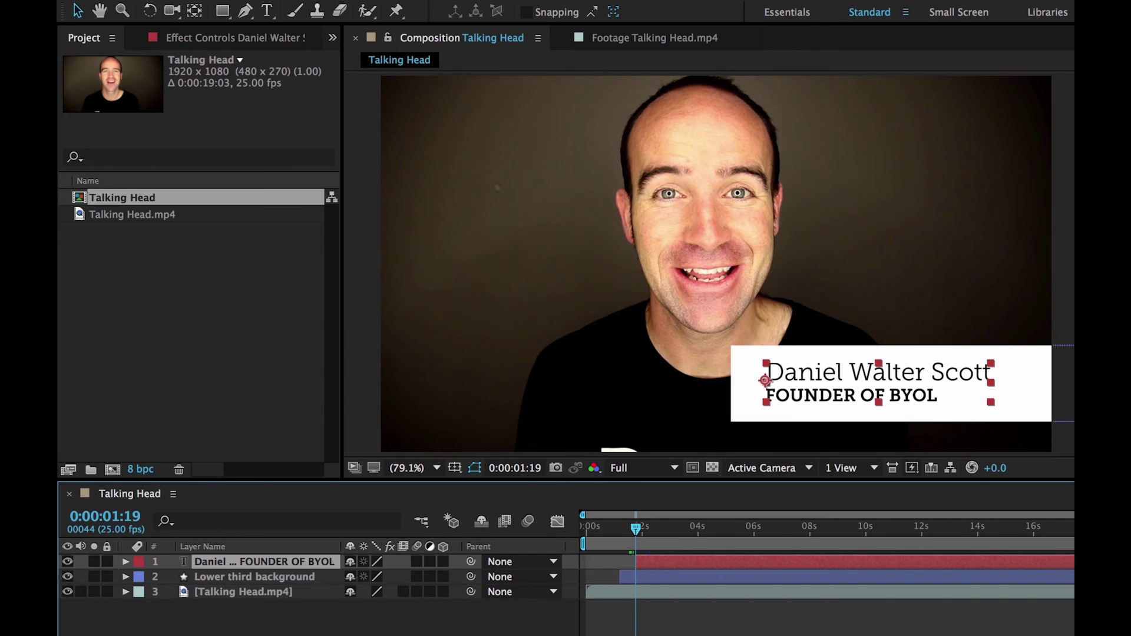
- Drag the title off-frame to the right and set the viewer zoom to 50%
left_click_drag(789, 380, 1054, 388)
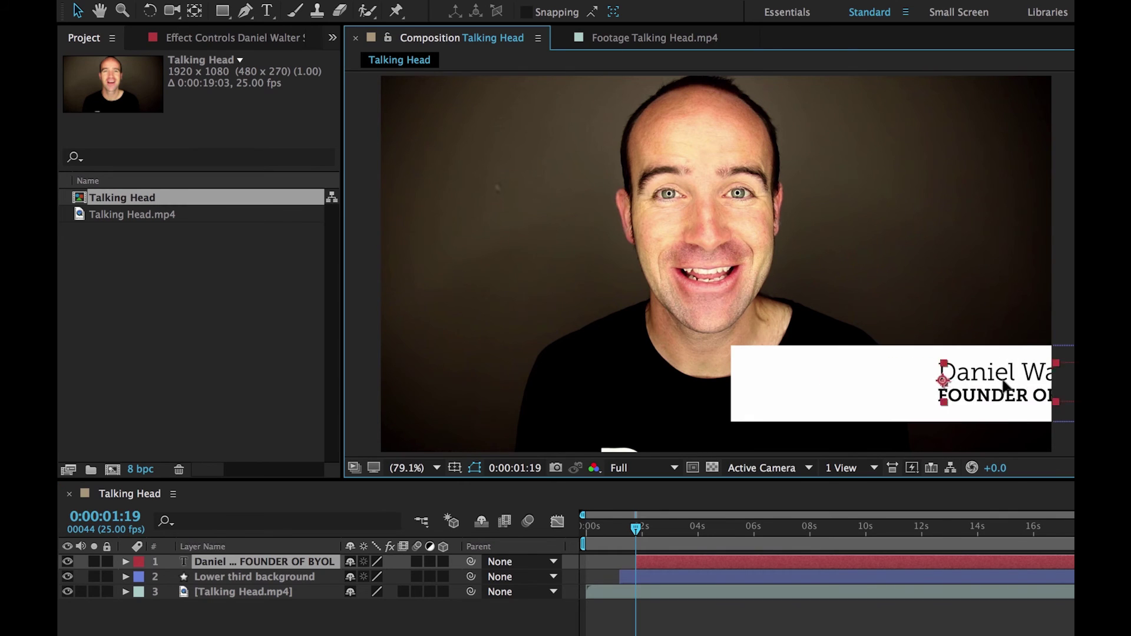
left_click_drag(1054, 389, 1059, 388)
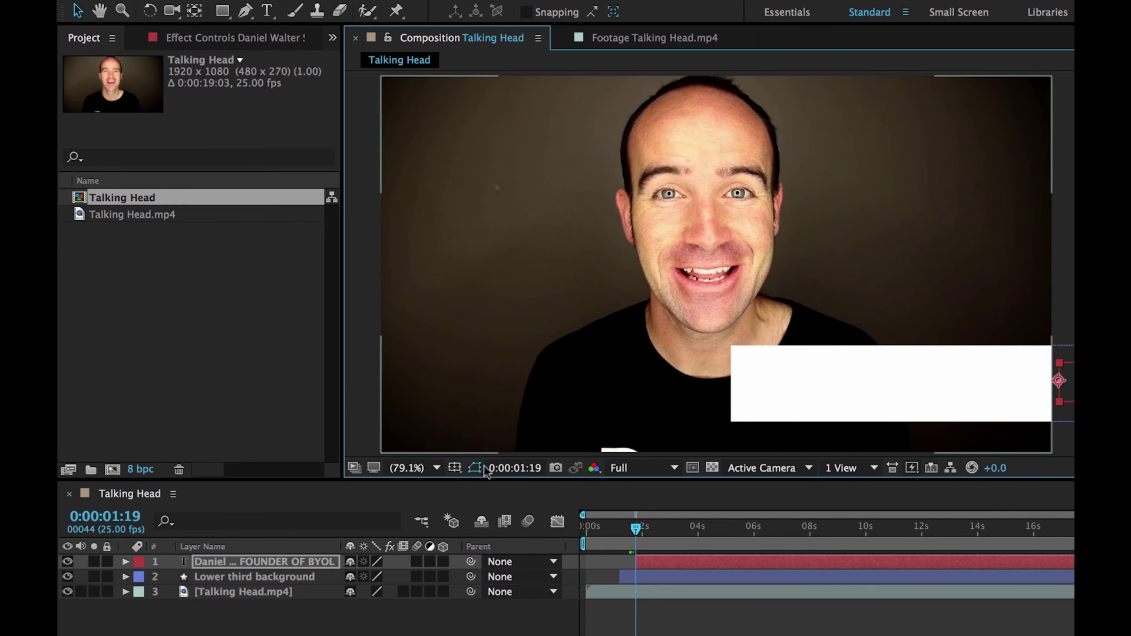
left_click(435, 468)
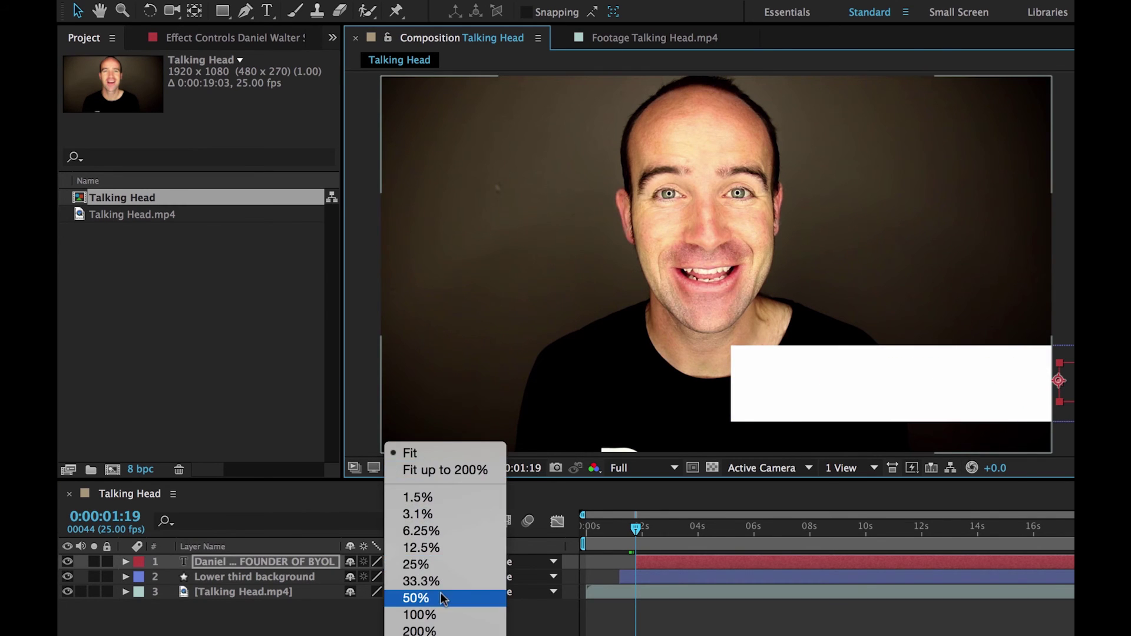
left_click(823, 394)
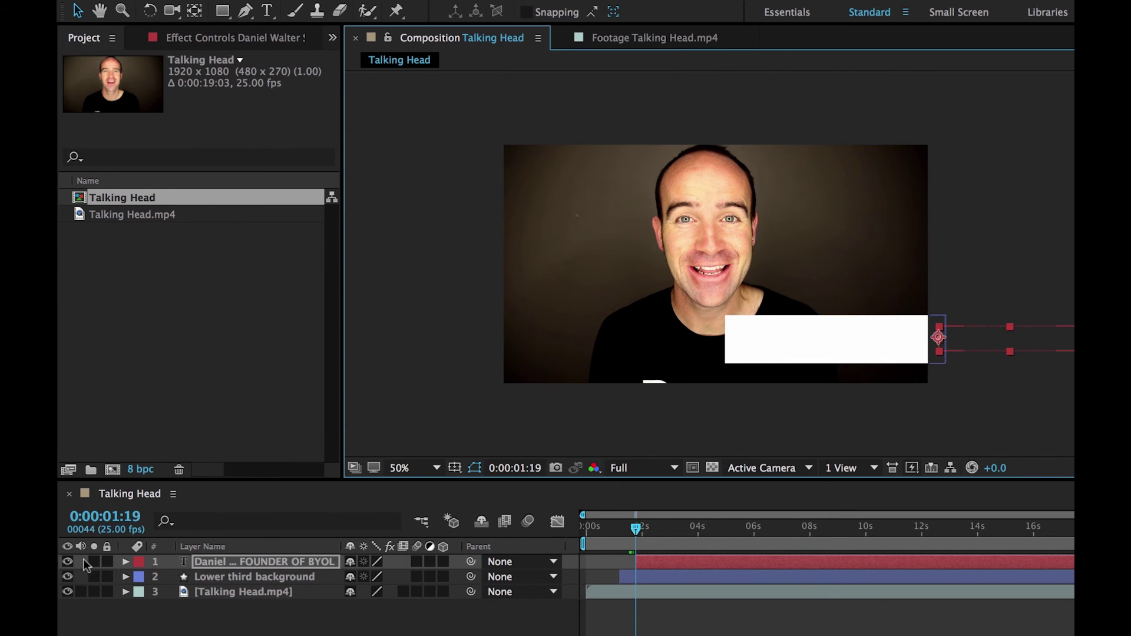
- Keyframe the title's off-frame Position, slide it into the box at about 2 seconds, and preview
left_click(125, 562)
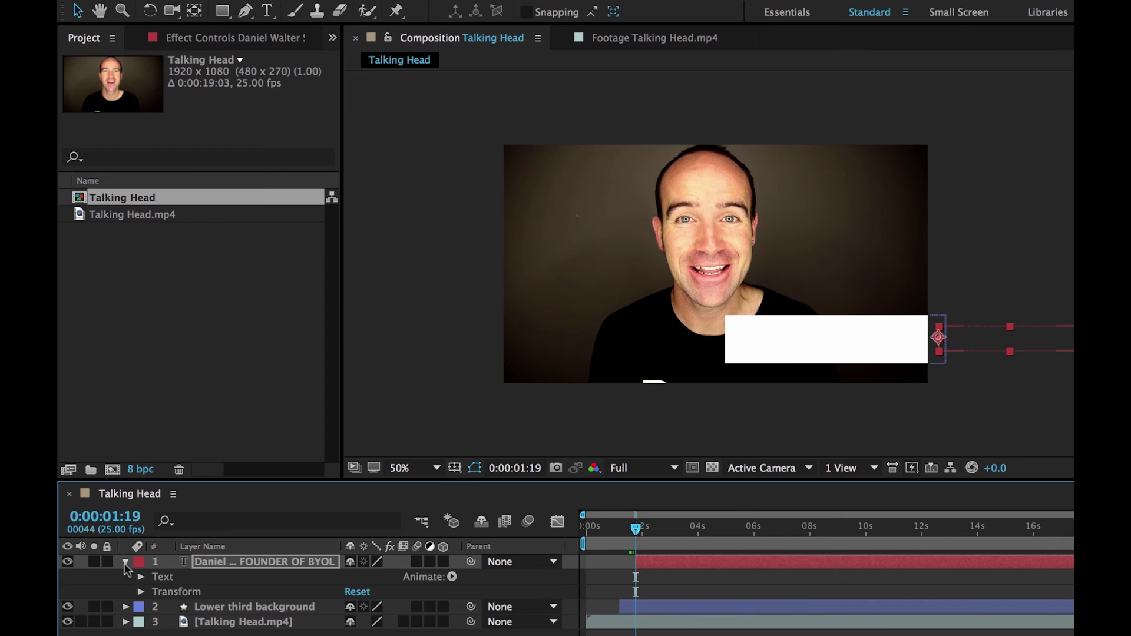
left_click(140, 592)
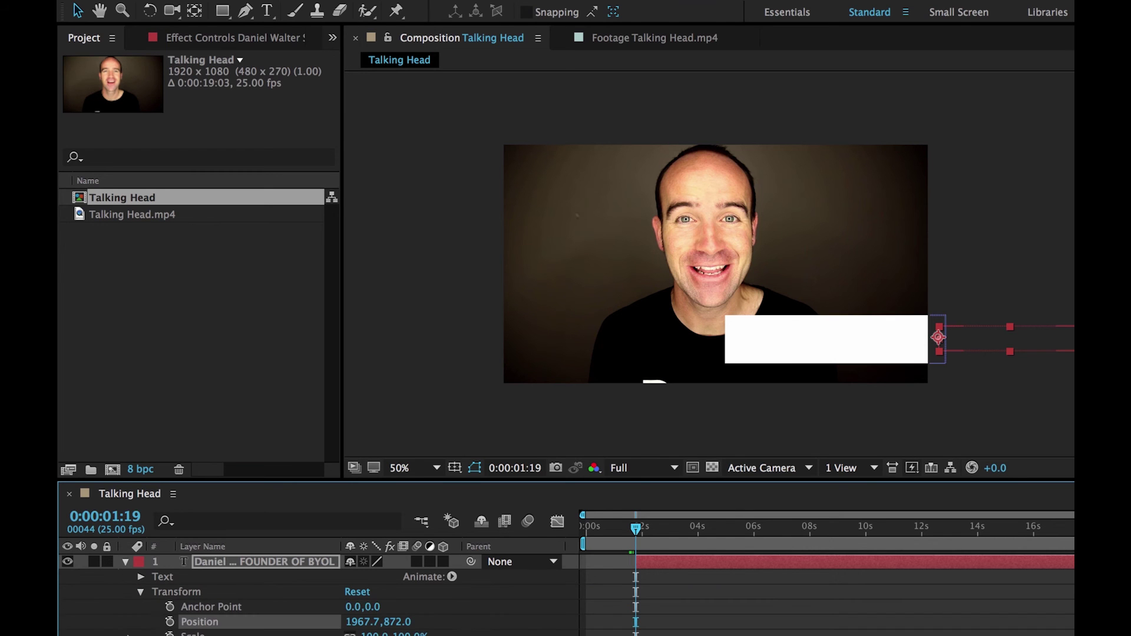
left_click(171, 622)
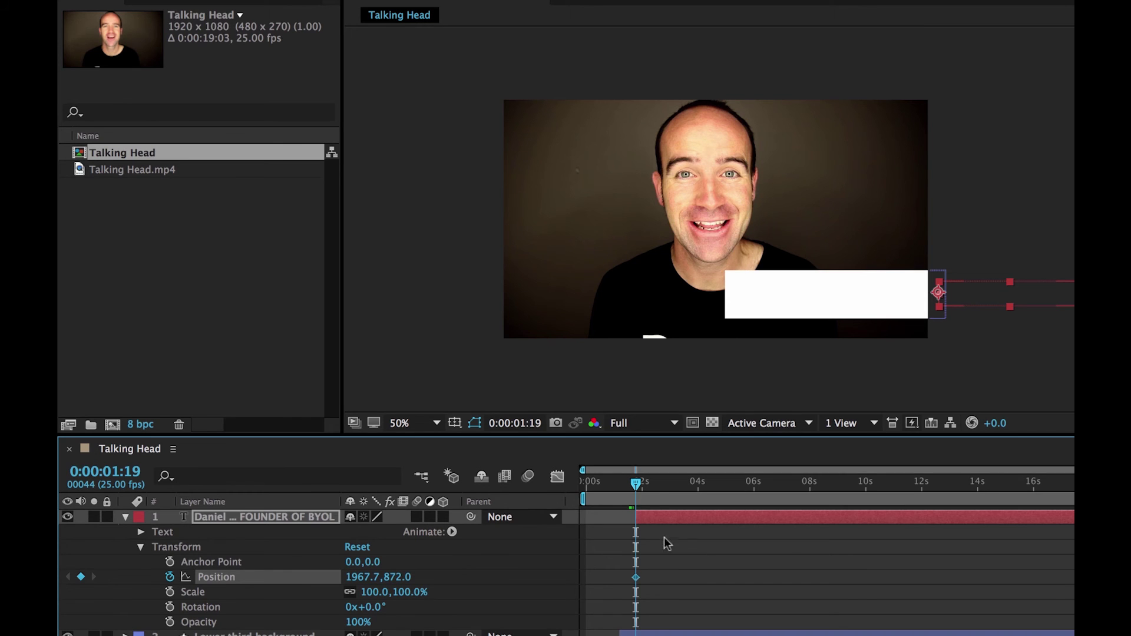
left_click_drag(636, 484, 645, 500)
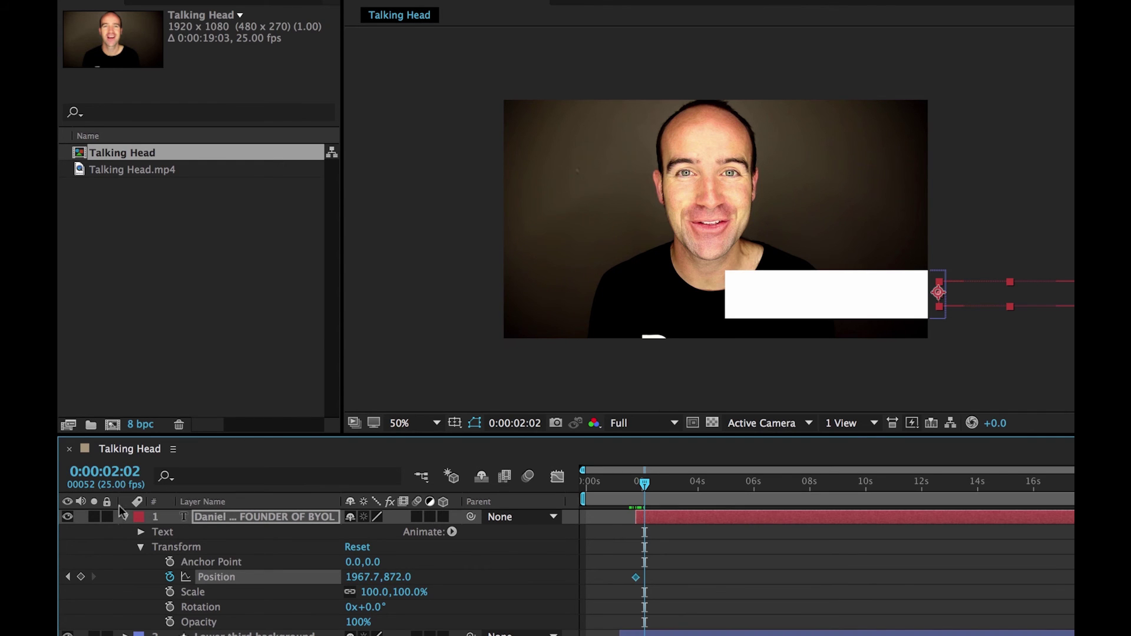
left_click(1060, 296)
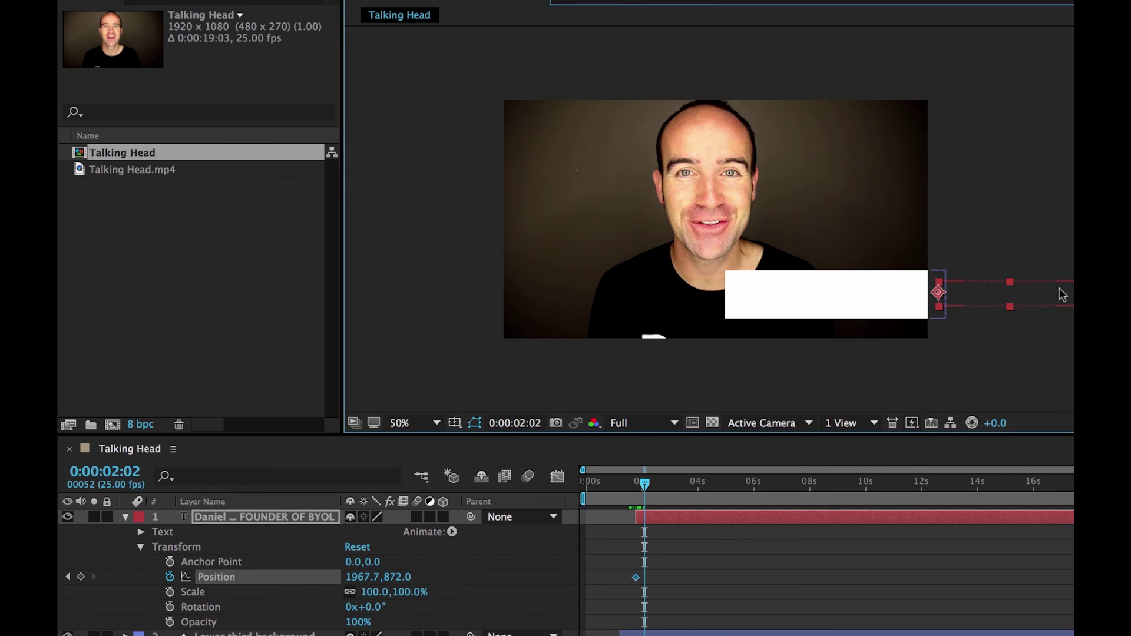
left_click_drag(1058, 295, 865, 301)
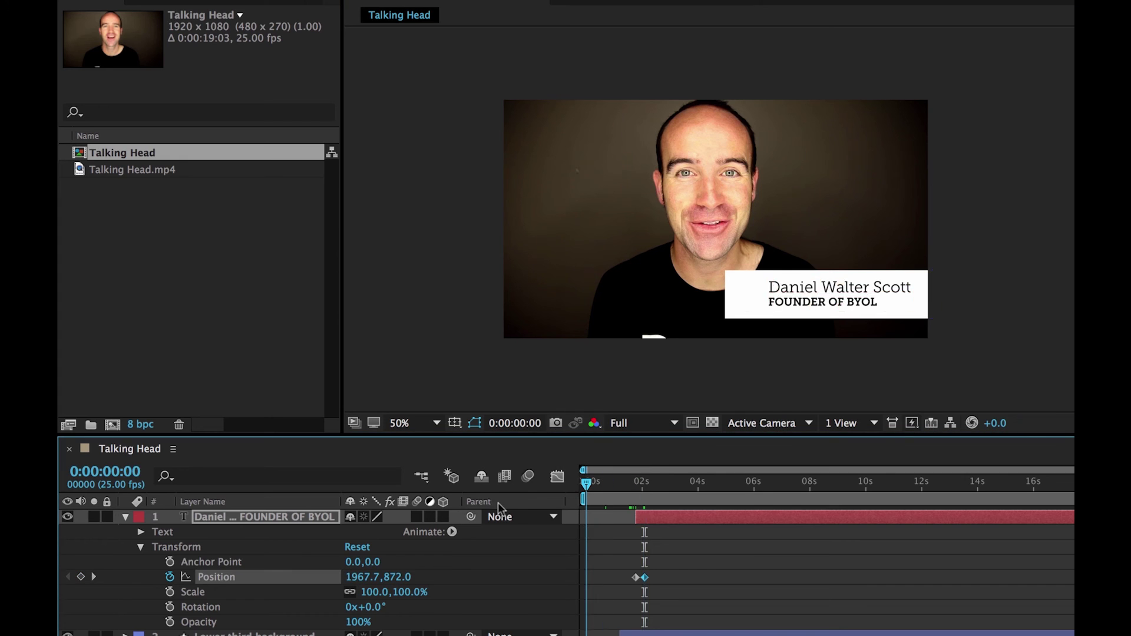
key("space")
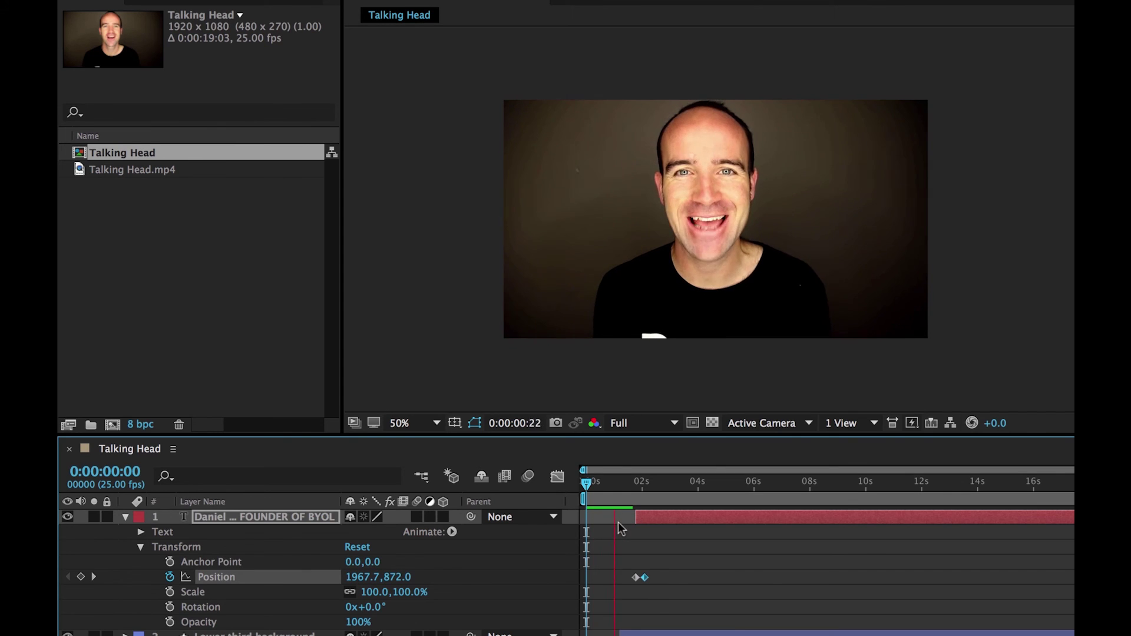
- Rewind and preview the title slide-in a couple of times
left_click(619, 486)
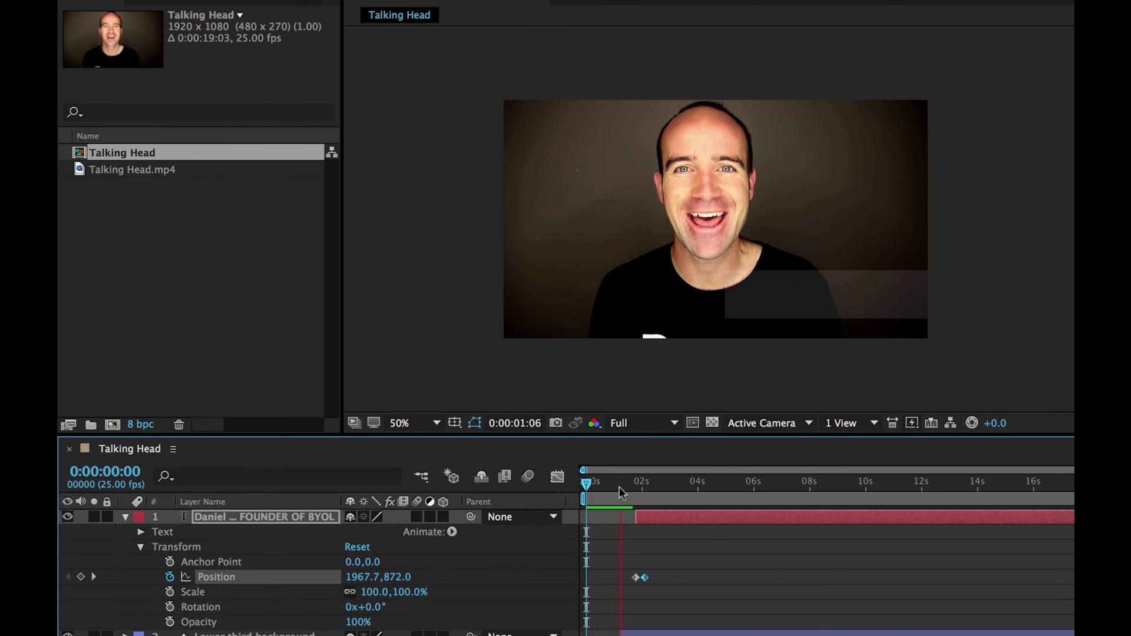
left_click_drag(621, 489, 491, 494)
key("space")
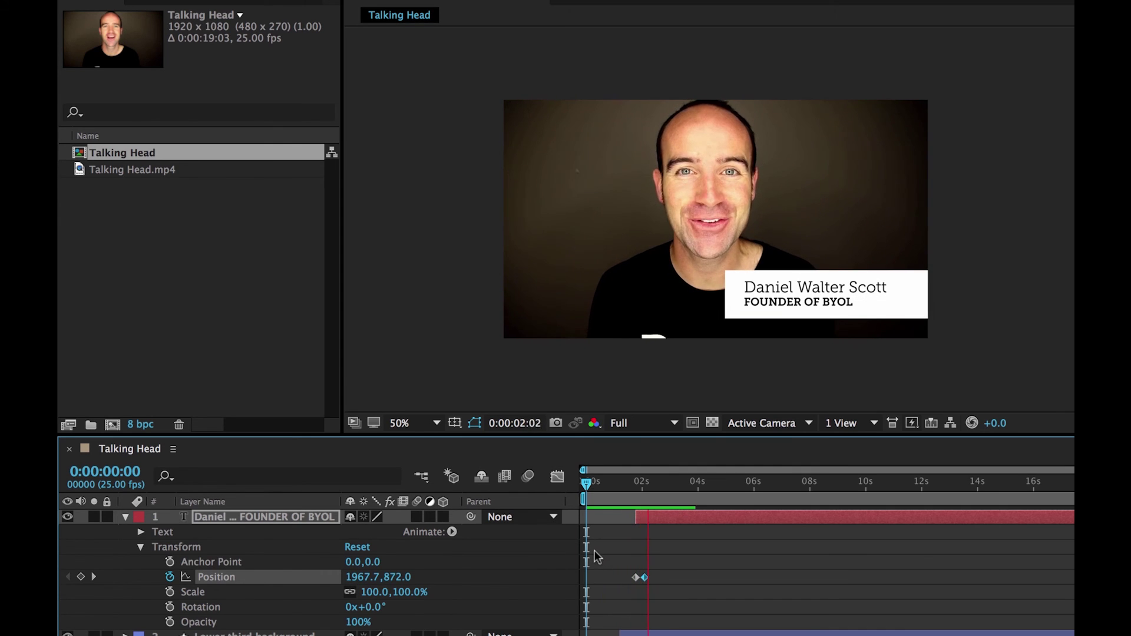
key("space")
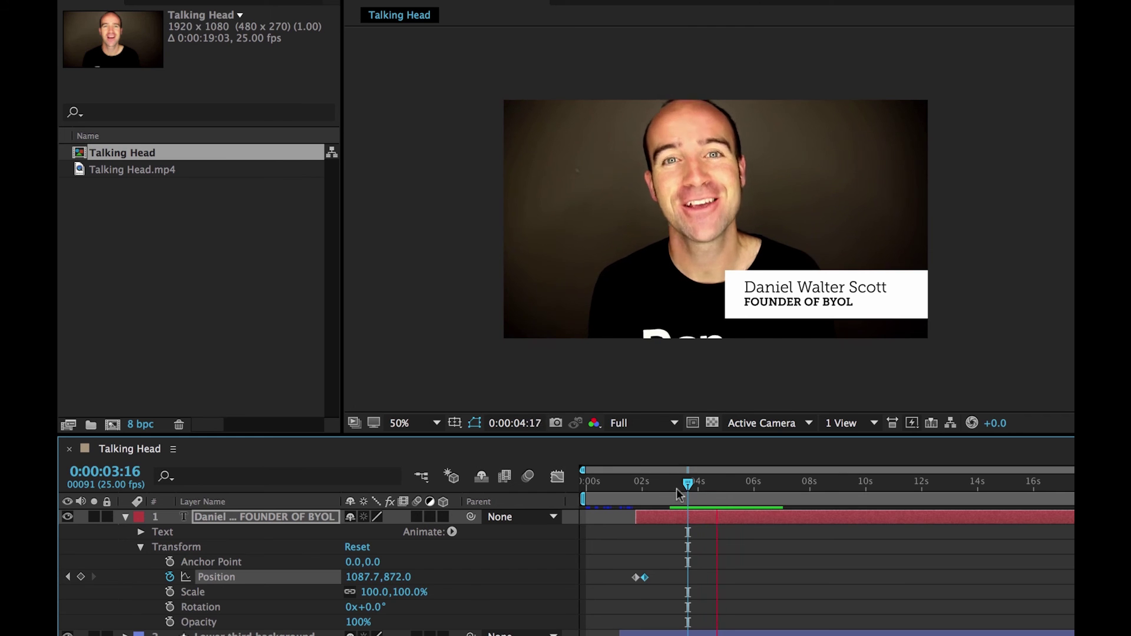
key("space")
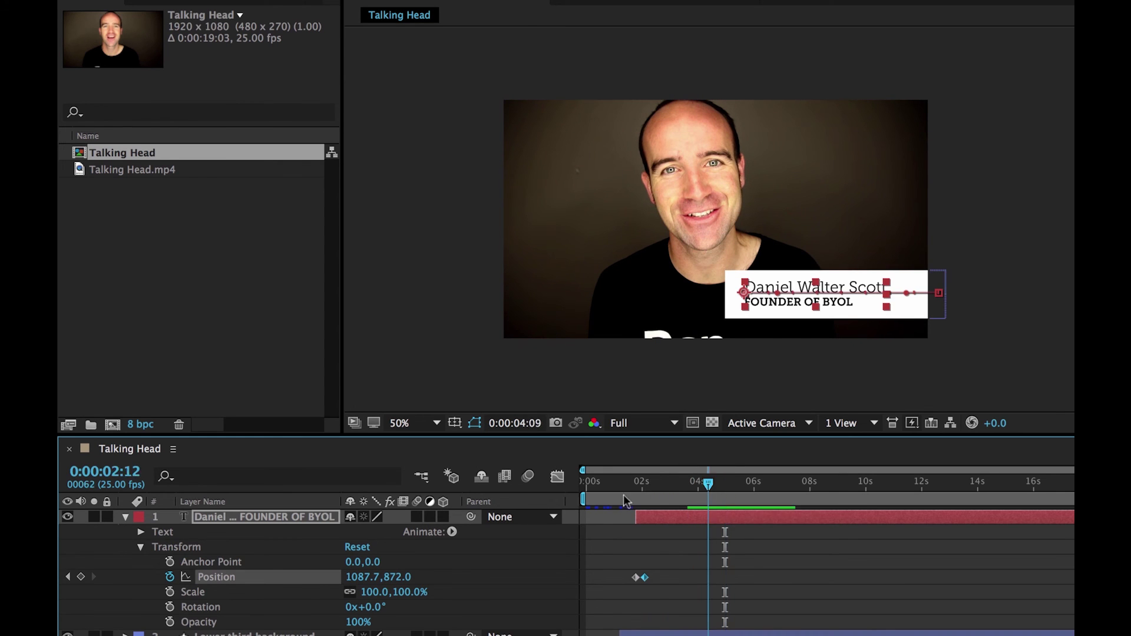
left_click_drag(725, 485, 457, 524)
key("space")
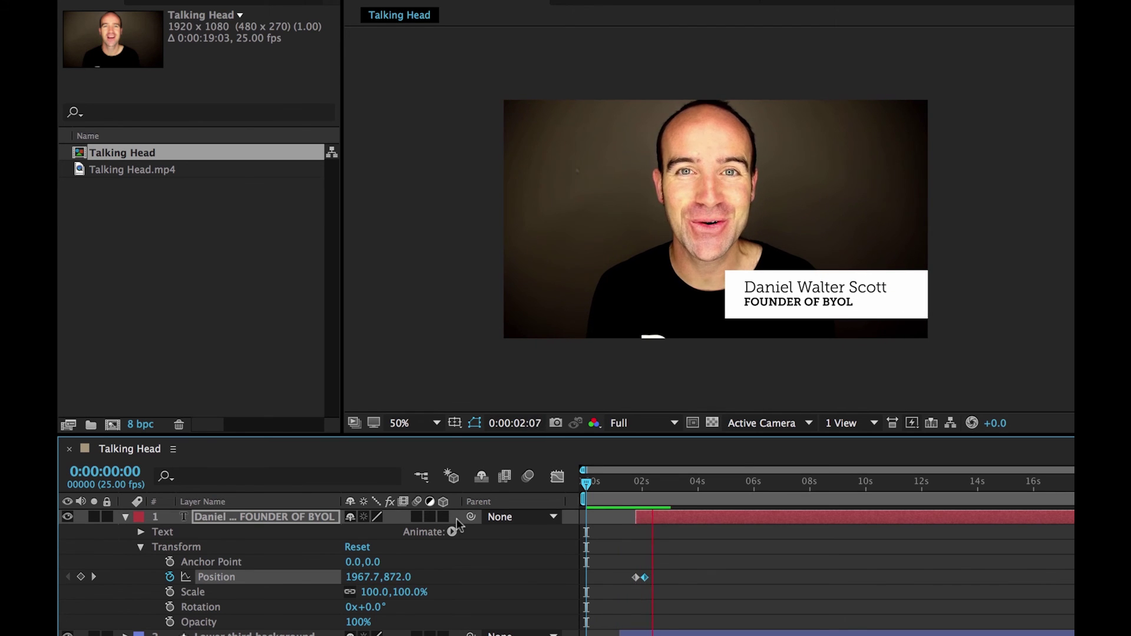
key("space")
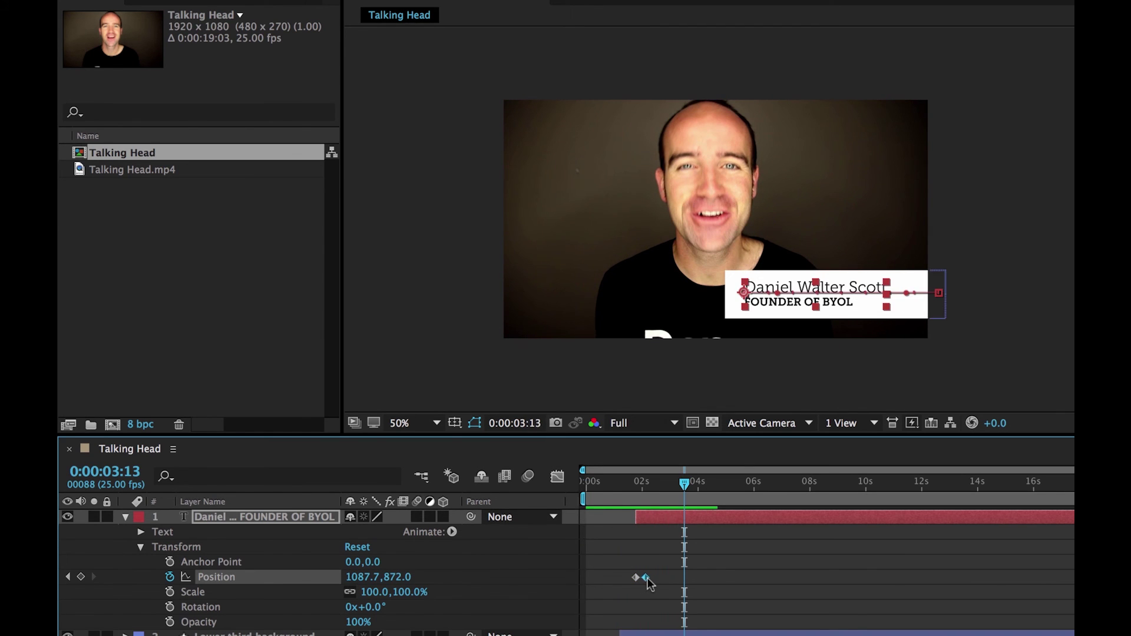
- Drag the ending Position keyframe later and preview the longer slide-in
left_click_drag(644, 579, 652, 579)
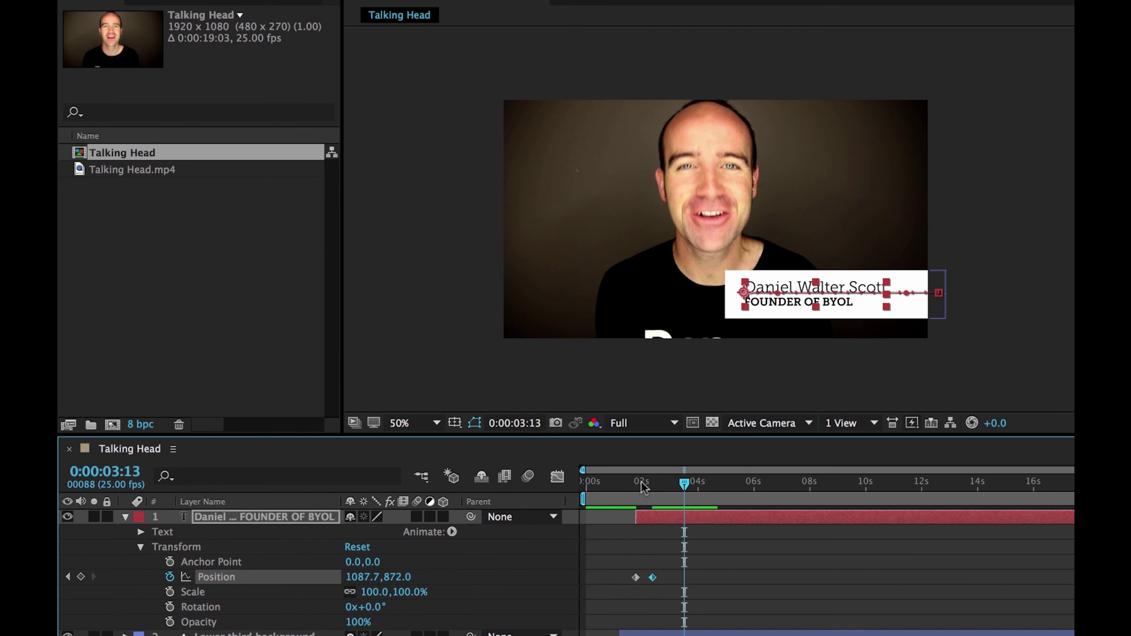
key("Home")
key("space")
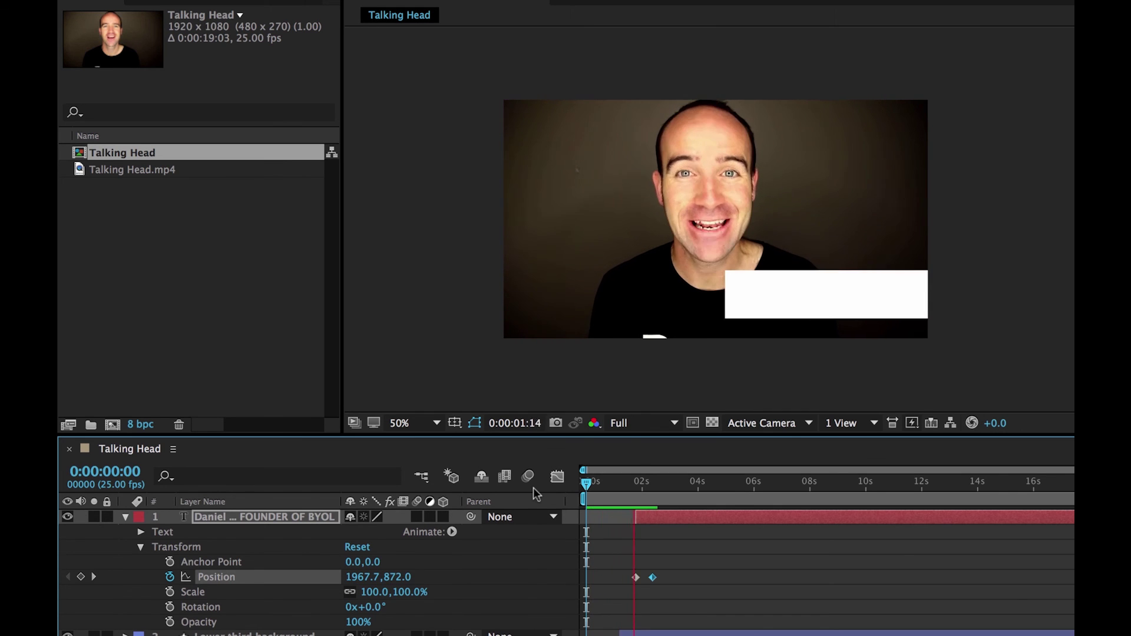
key("space")
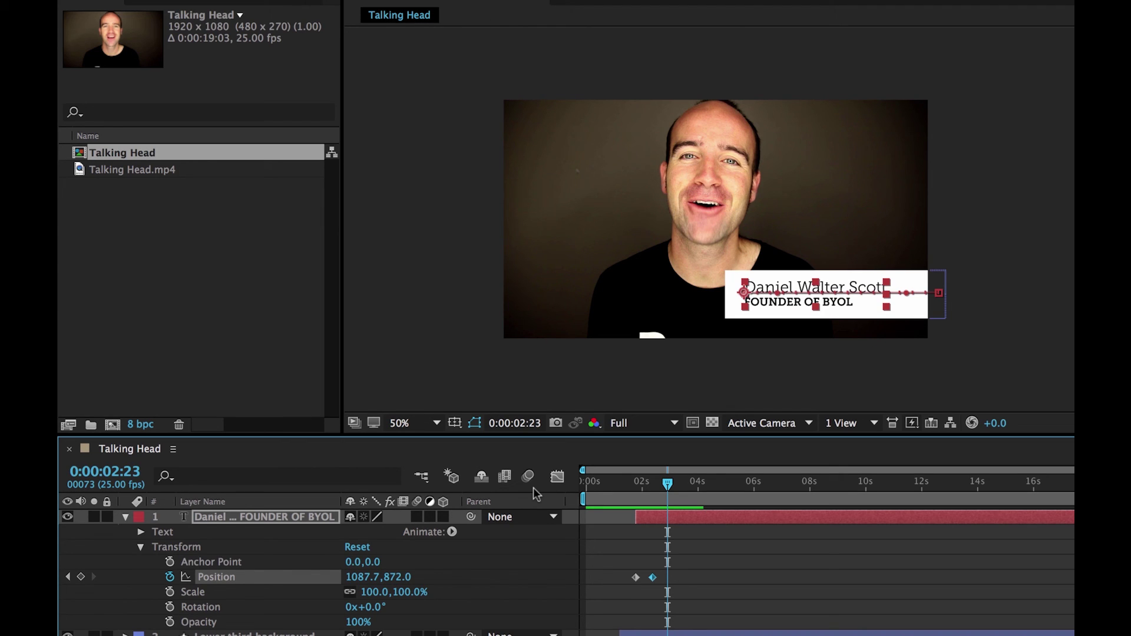
left_click(642, 634, "shift")
- Set 70% incoming and outgoing influence on both Position keyframes via Keyframe Velocity
left_click(651, 577)
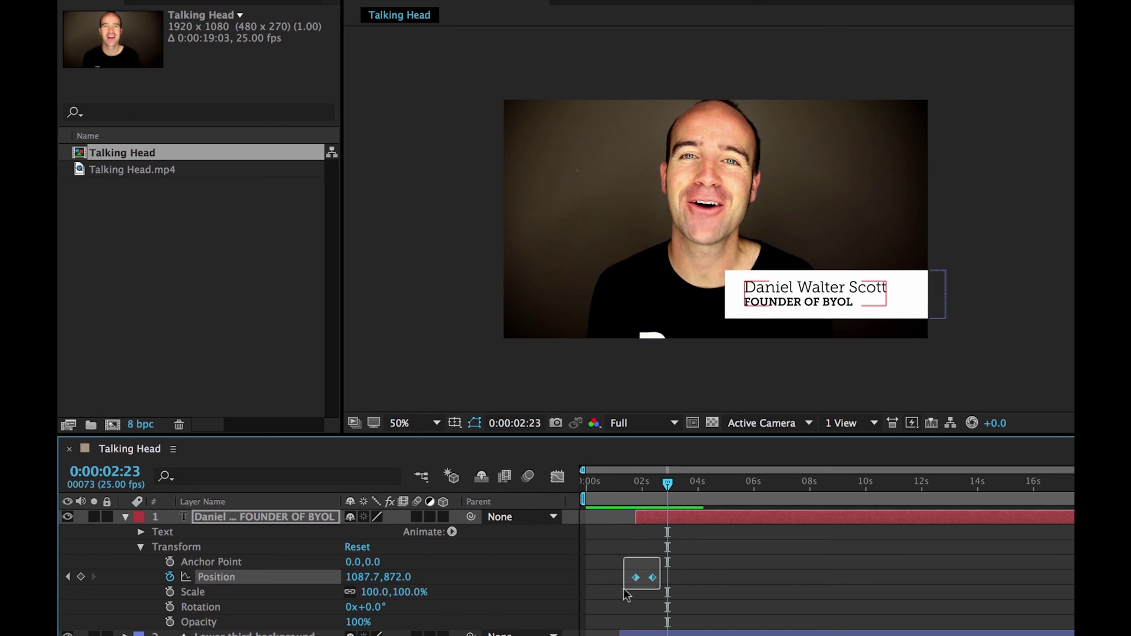
left_click_drag(632, 586, 631, 587)
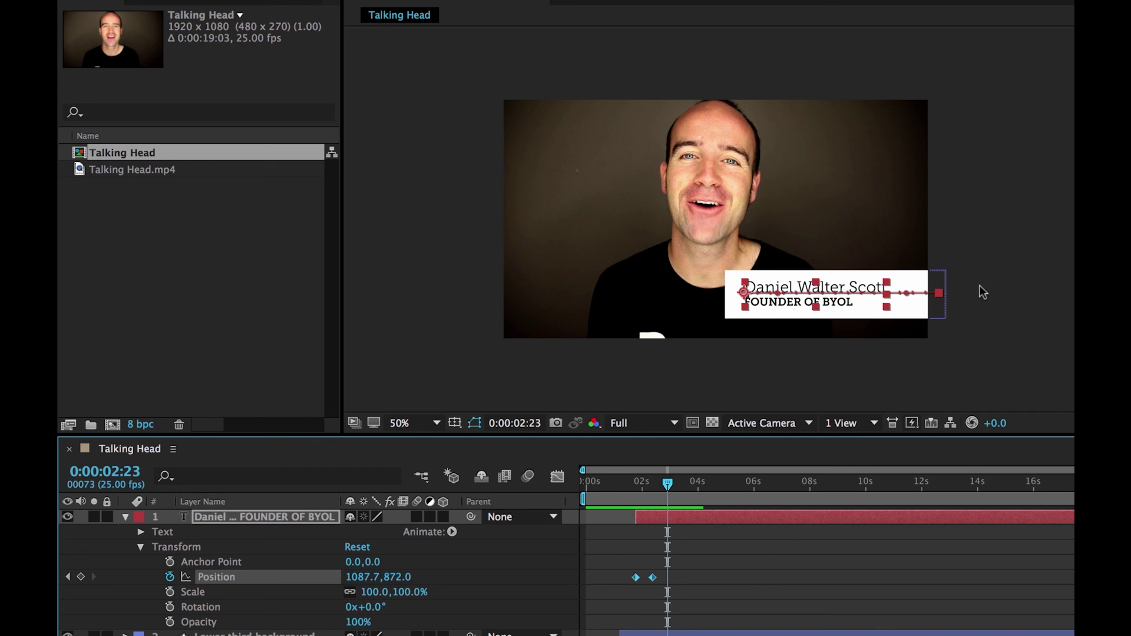
left_click(644, 580)
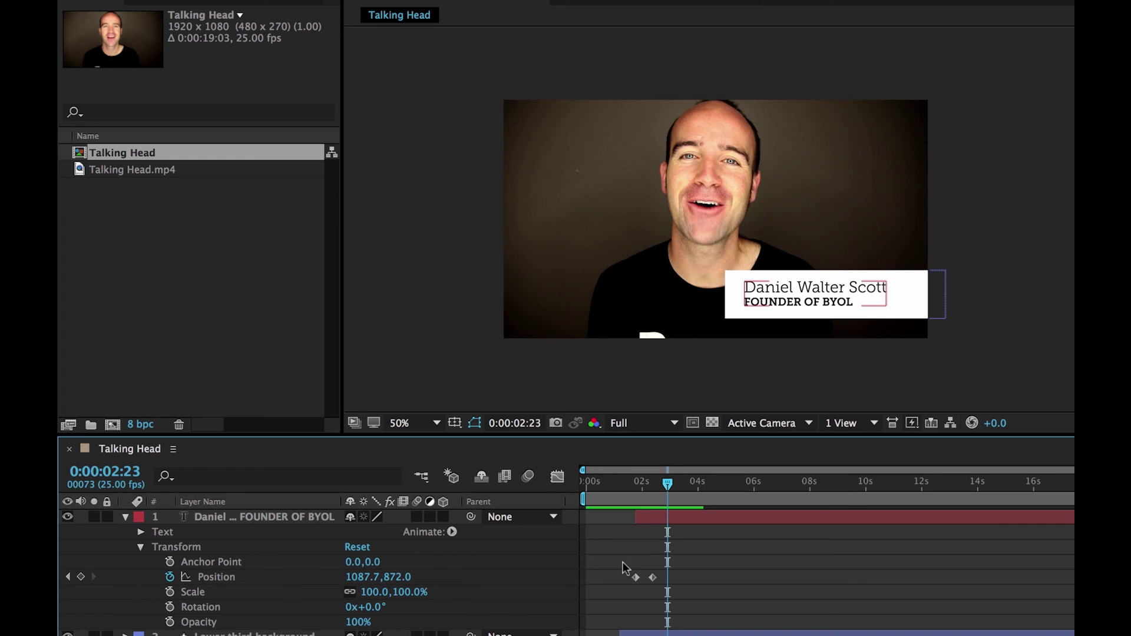
left_click_drag(623, 565, 659, 589)
right_click(654, 579)
left_click(708, 606)
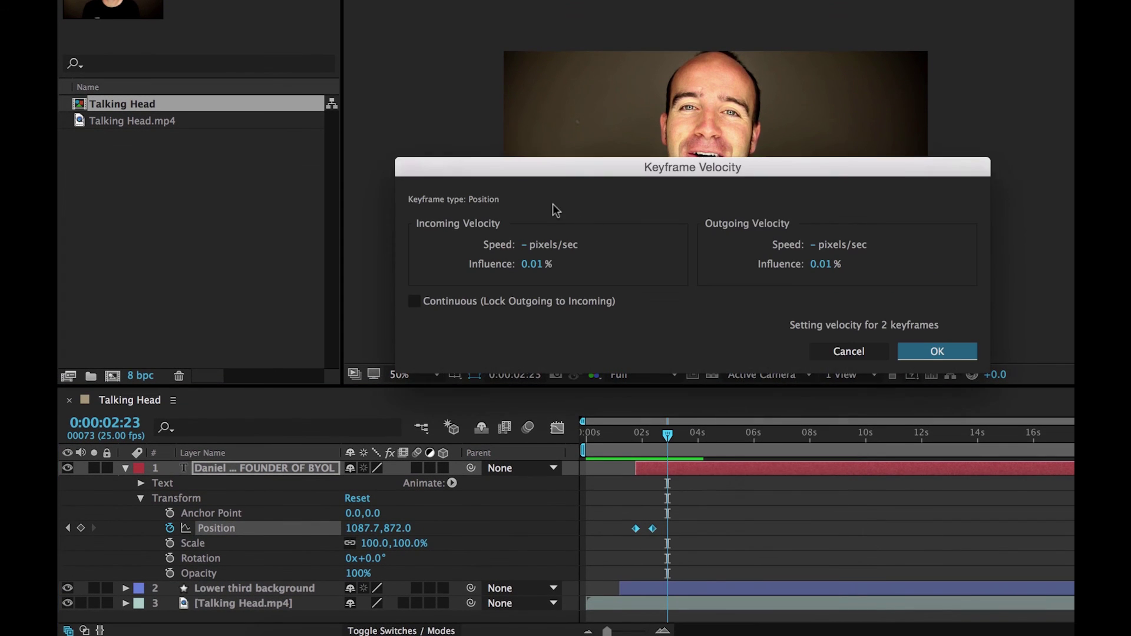
left_click(536, 263)
type("70")
key("Tab")
type("72.0")
key("Return")
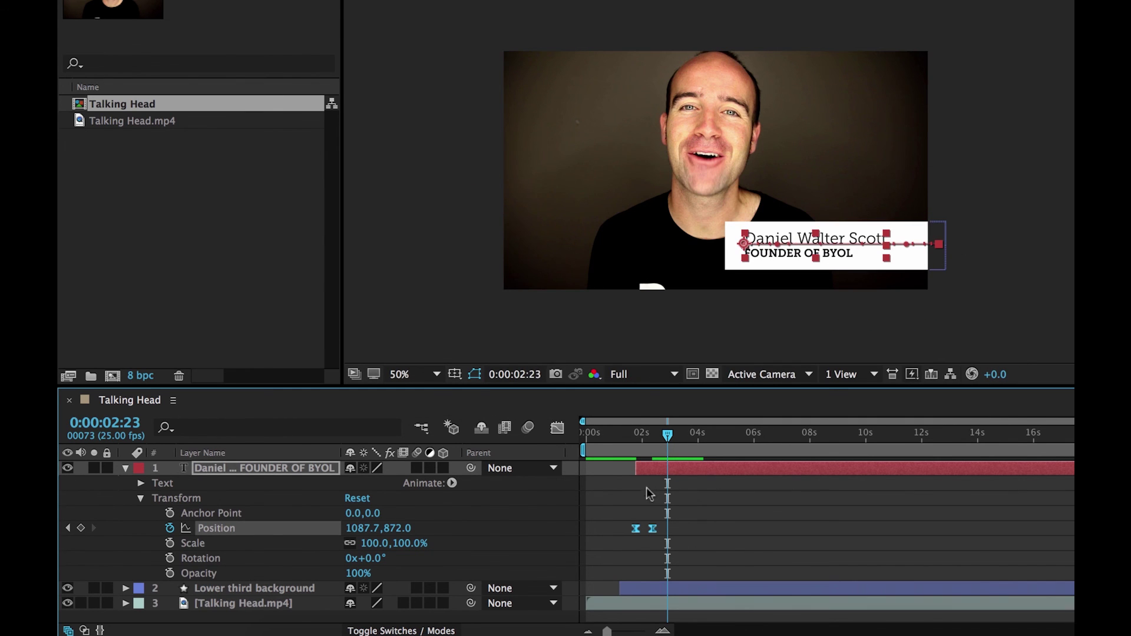
- Preview the eased slide-in, nudge the ending keyframe later, and preview again
key("Home")
key("space")
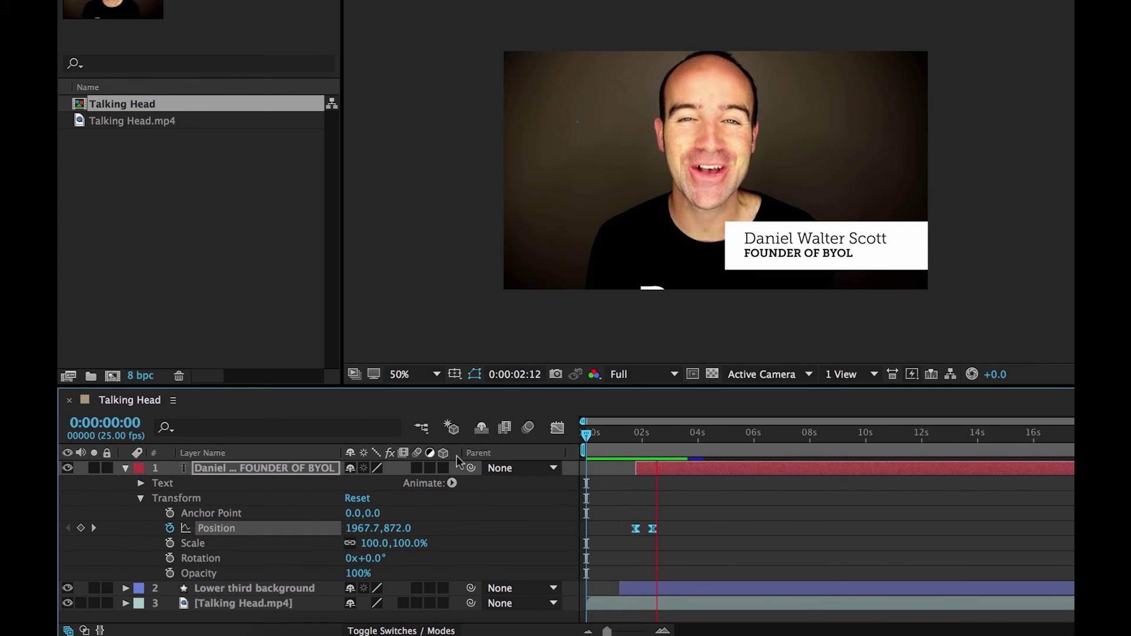
key("space")
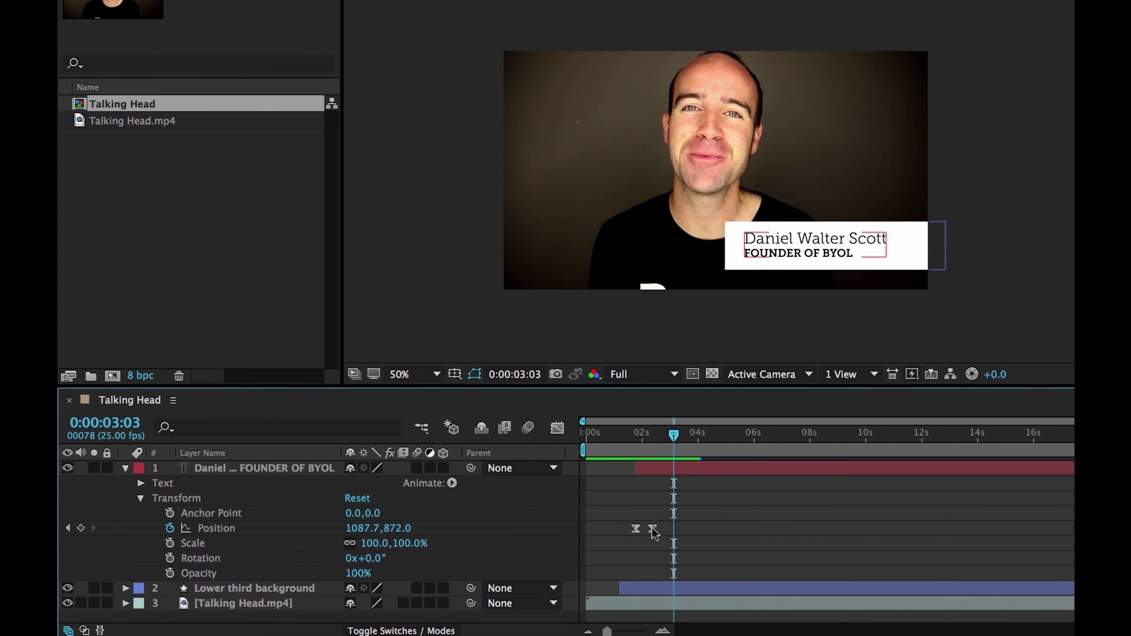
left_click_drag(651, 528, 665, 527)
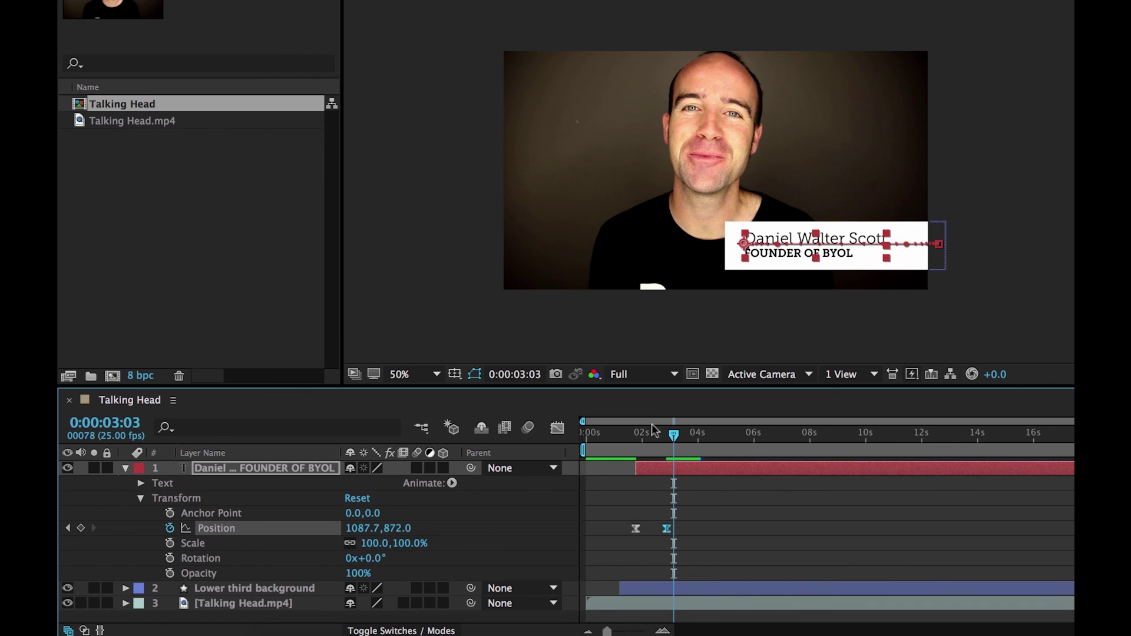
key("Home")
key("space")
key("space")
key("space")
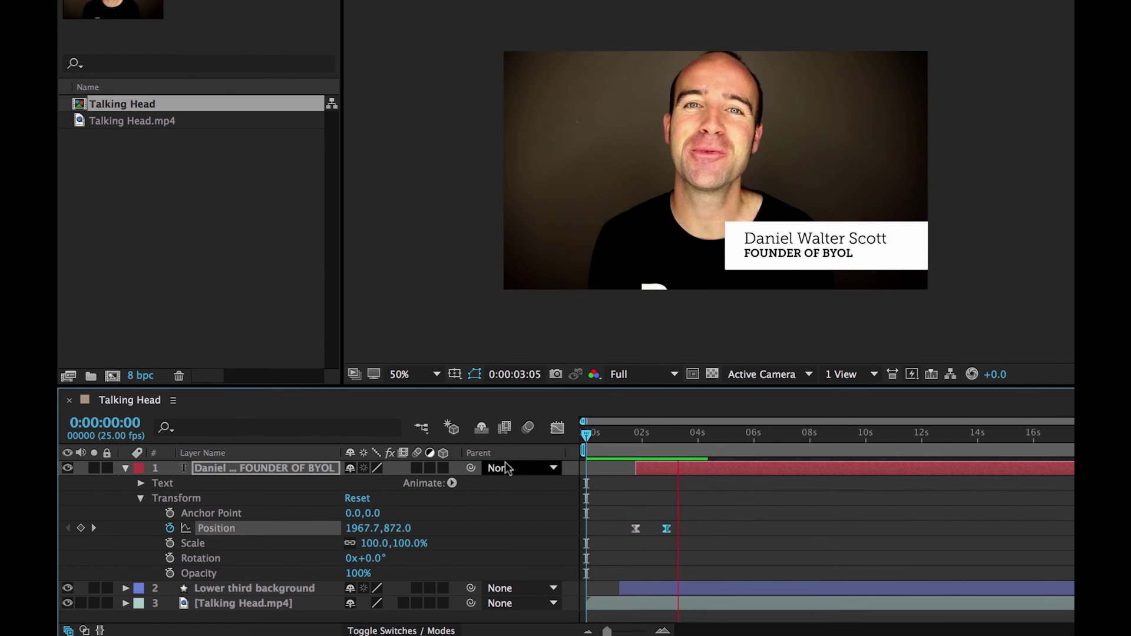
key("space")
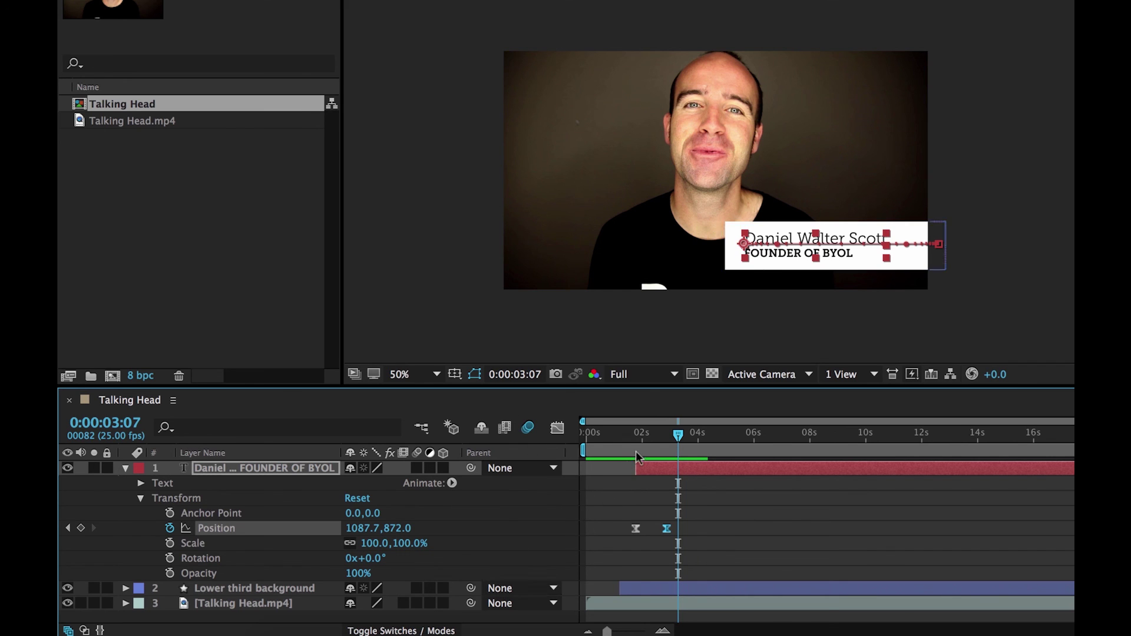
- Replay the lower-third animation from the start to review the text slide
key("Home")
key("space")
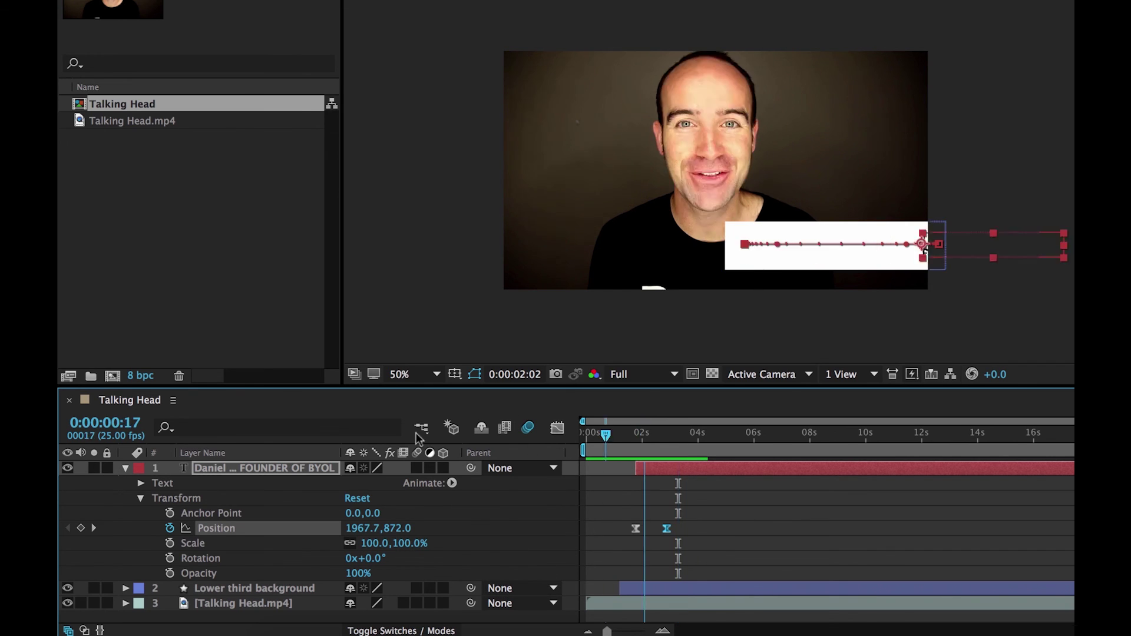
key("space")
key("space")
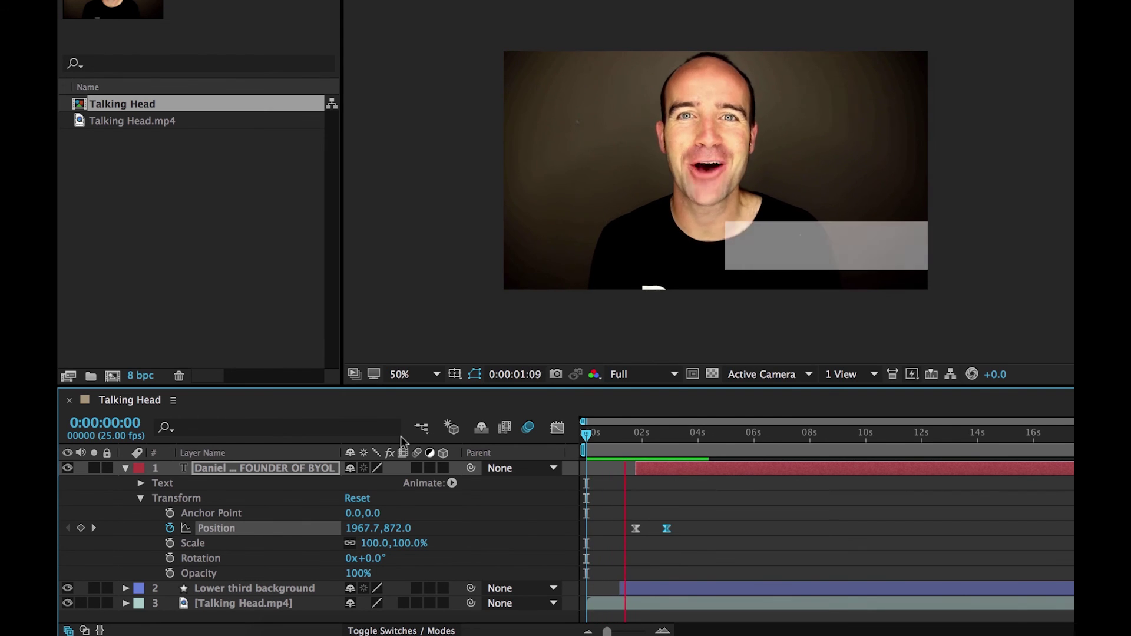
key("space")
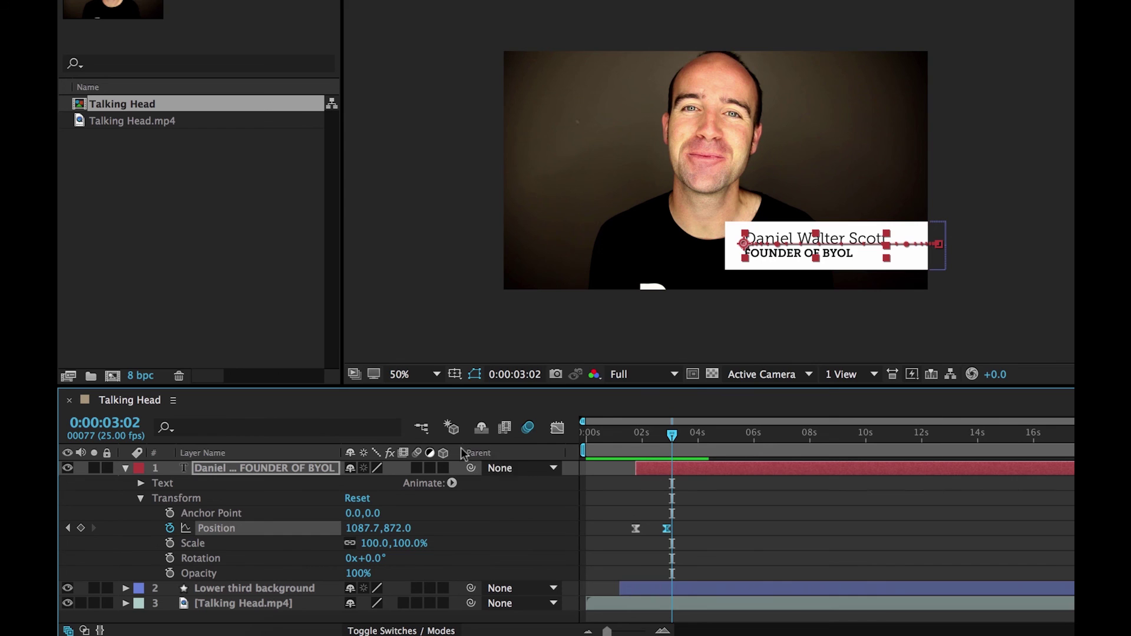
- Enable motion blur on the name text layer, leaving the white box without it
left_click(418, 468)
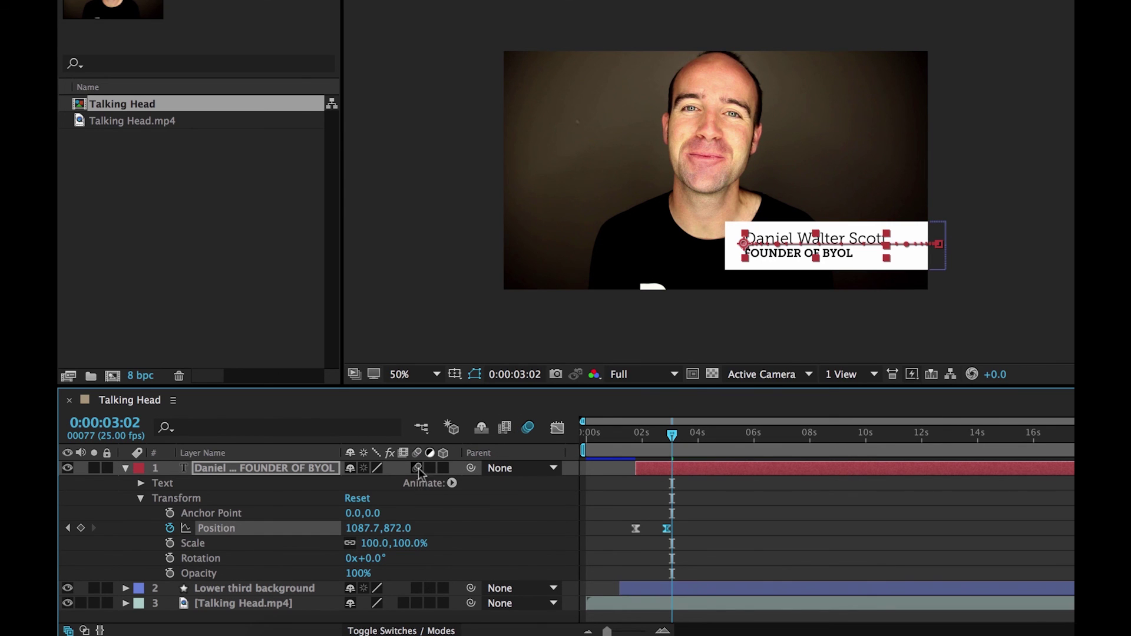
left_click(126, 468)
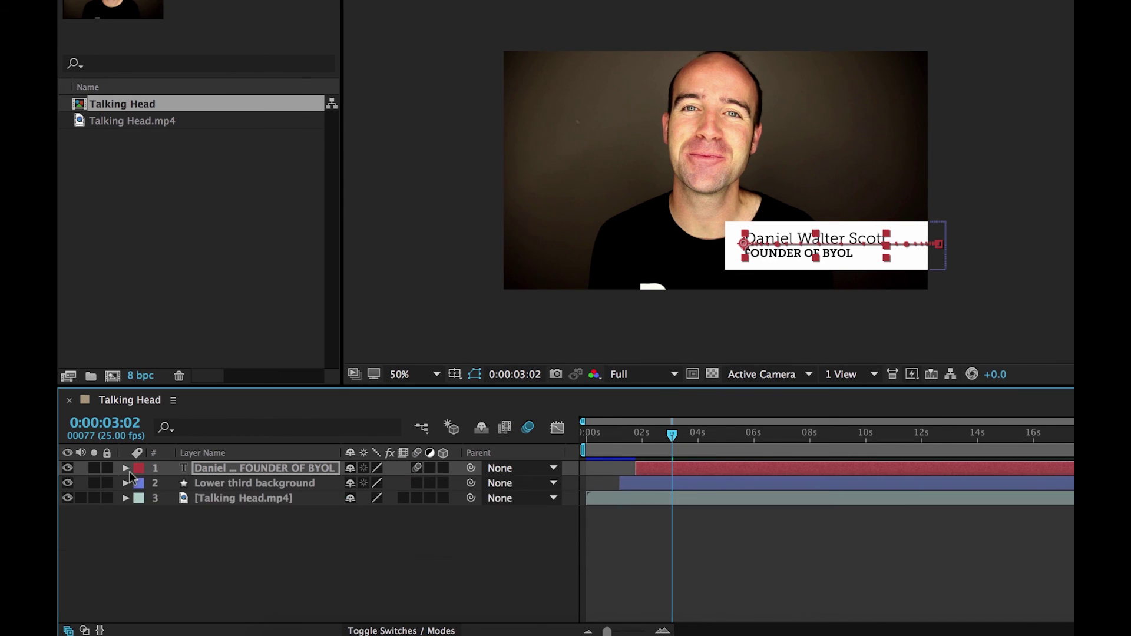
left_click(418, 483)
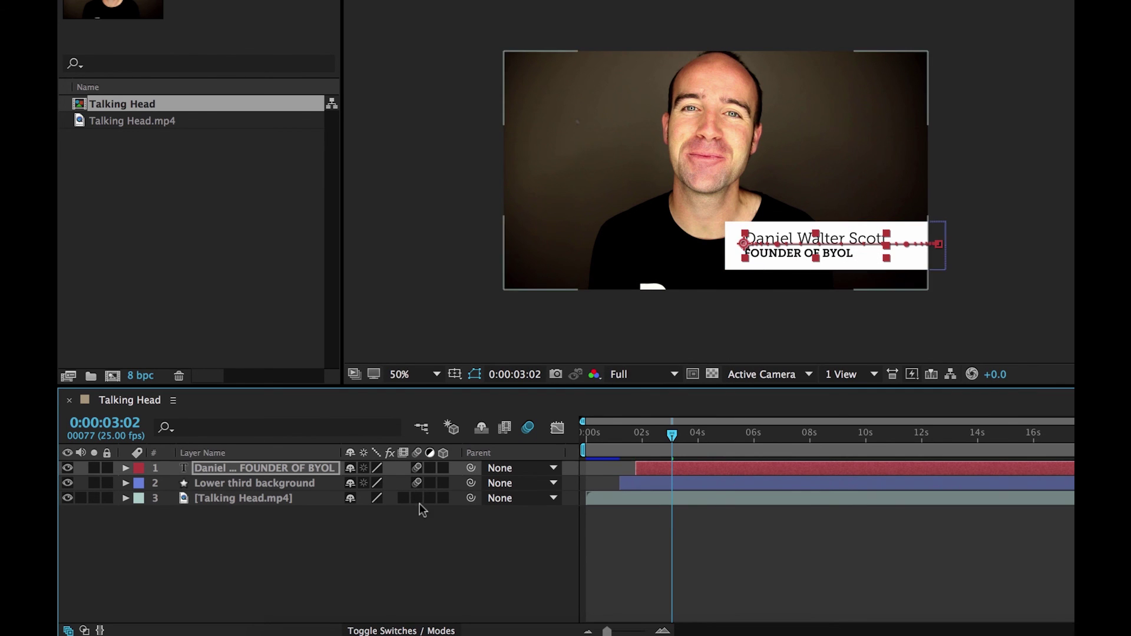
left_click(417, 484)
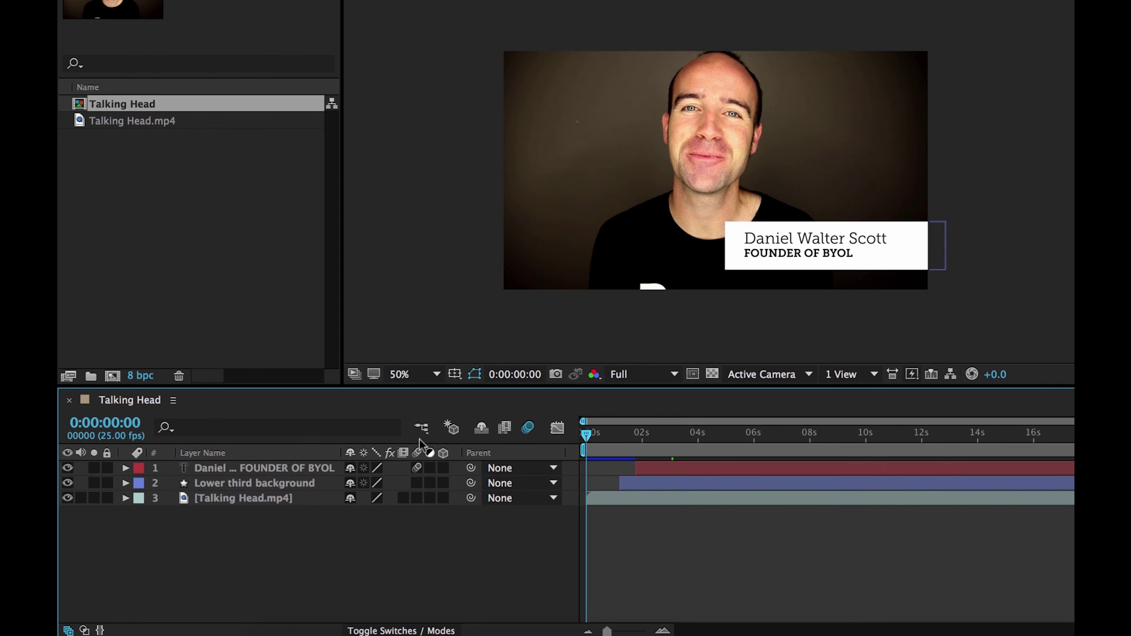
- Rewind to the composition start and preview the motion-blurred text slide-in
left_click_drag(671, 436, 420, 439)
key("space")
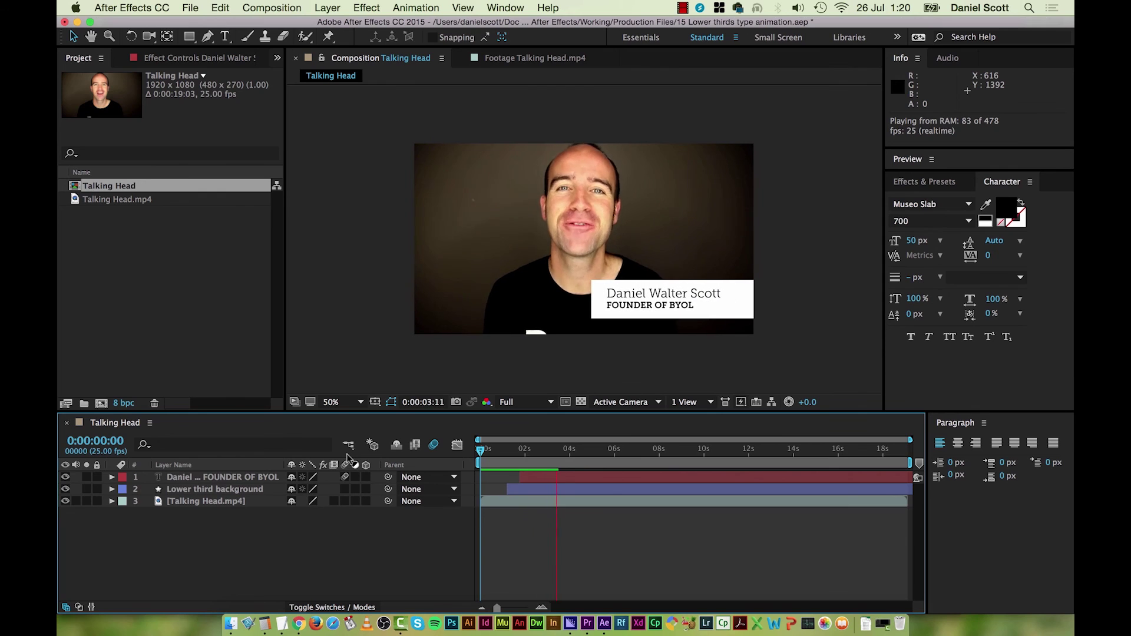
key("space")
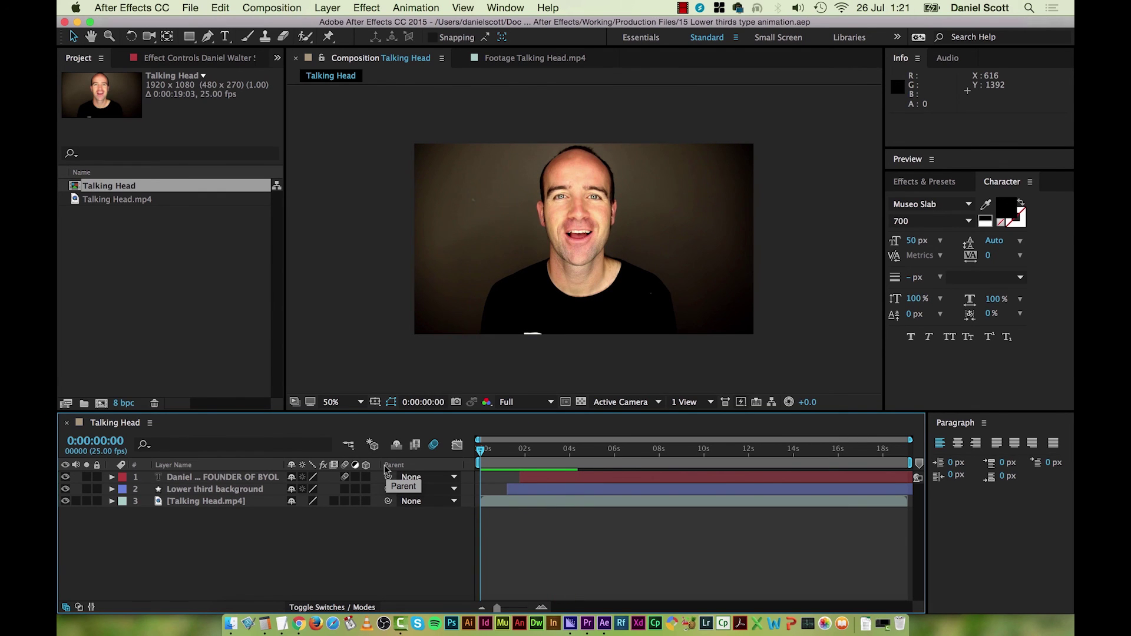